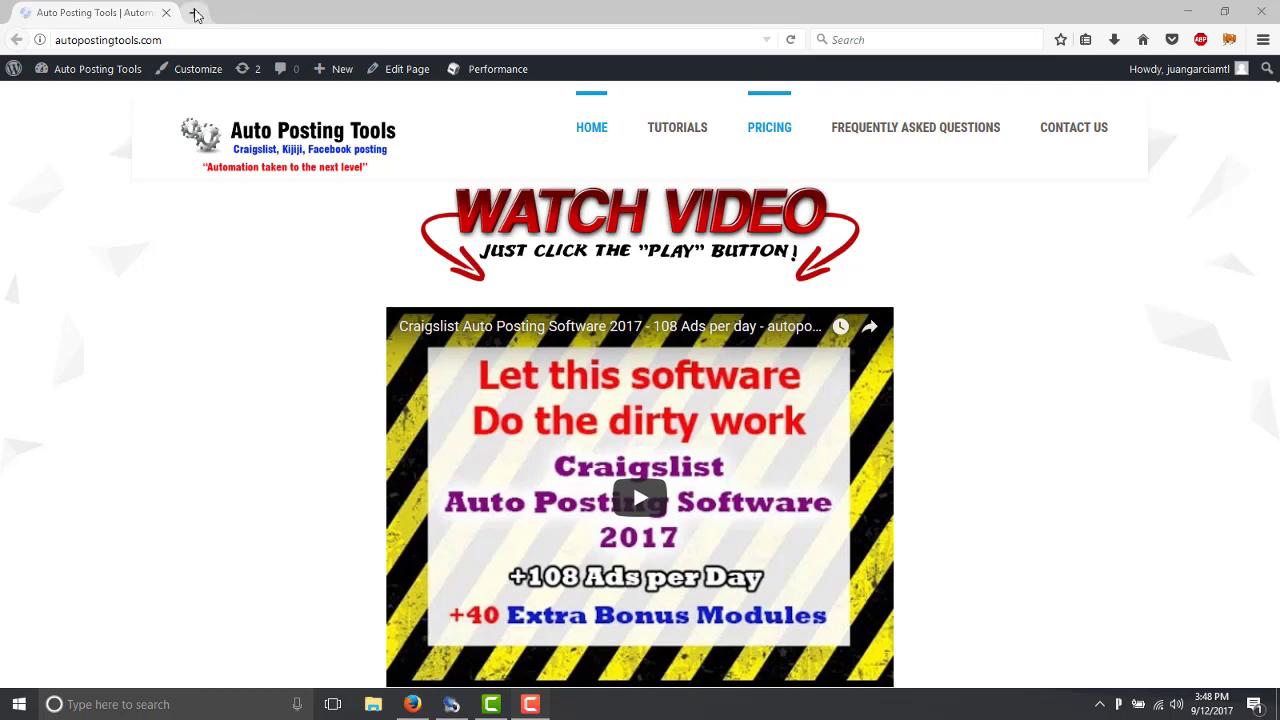
# Open the newdeals.today website in a new browser tab
pyautogui.click(194, 12)
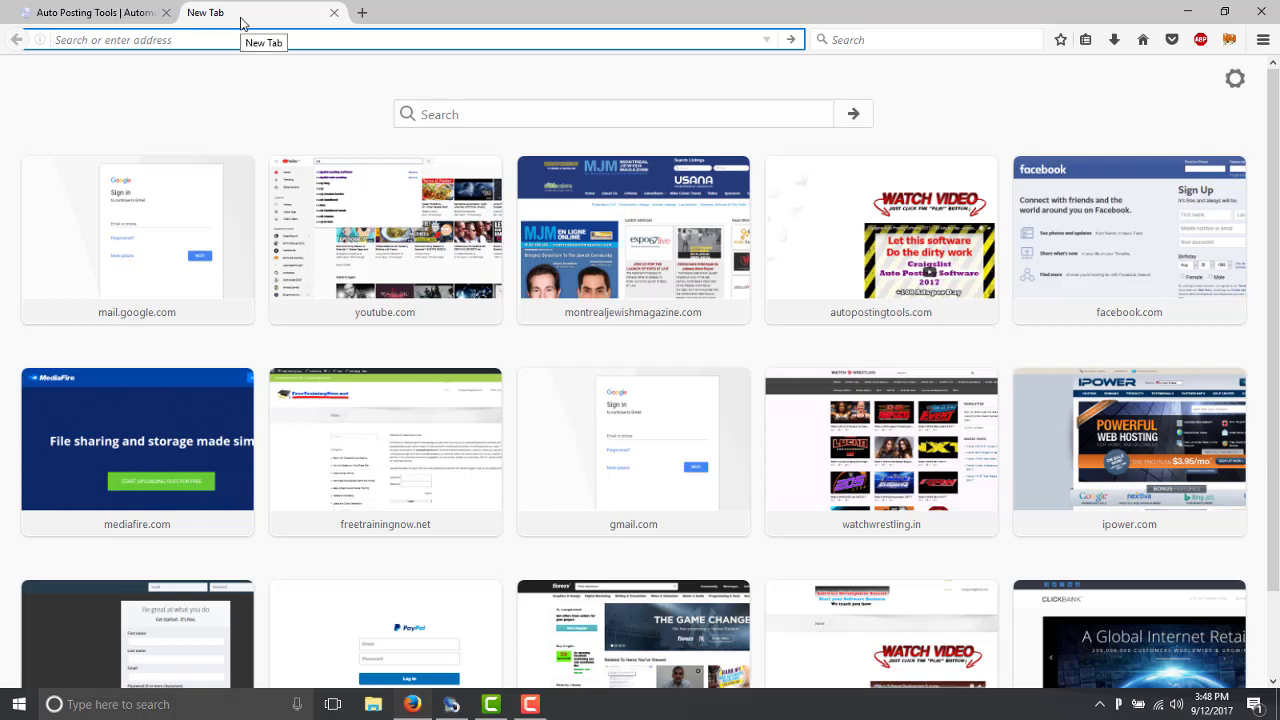
pyautogui.write('new')
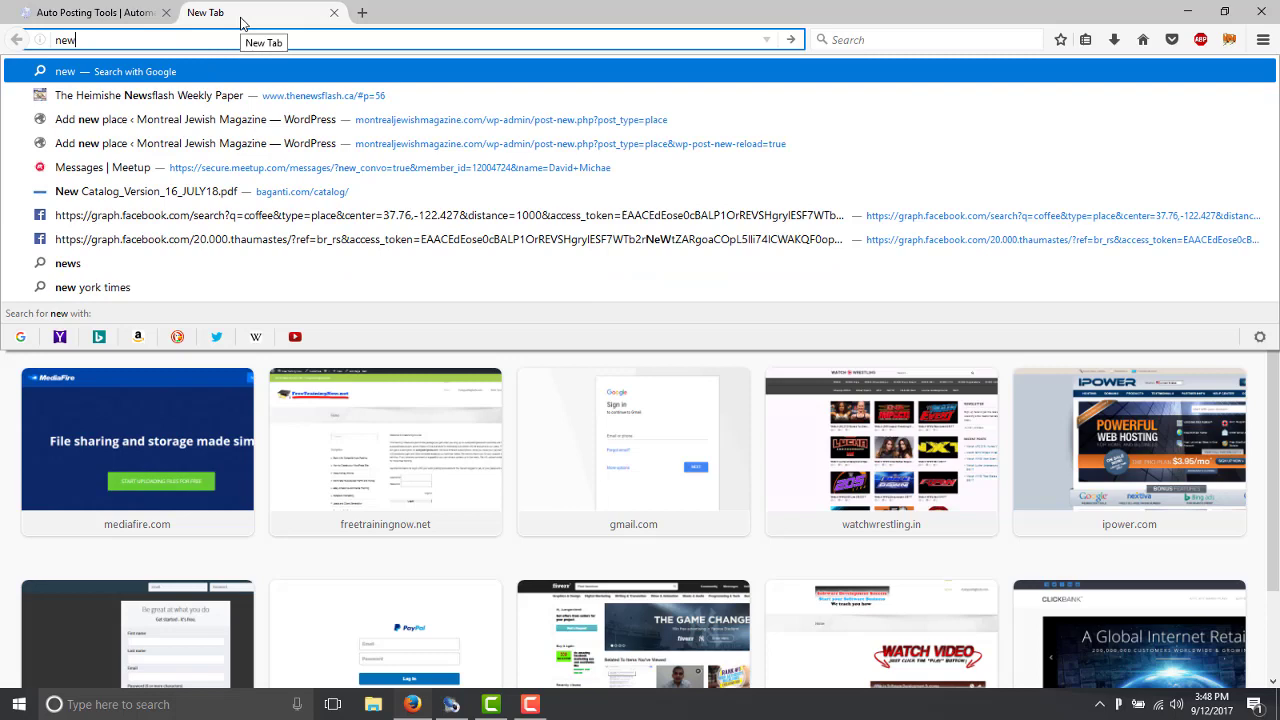
pyautogui.write('deals.')
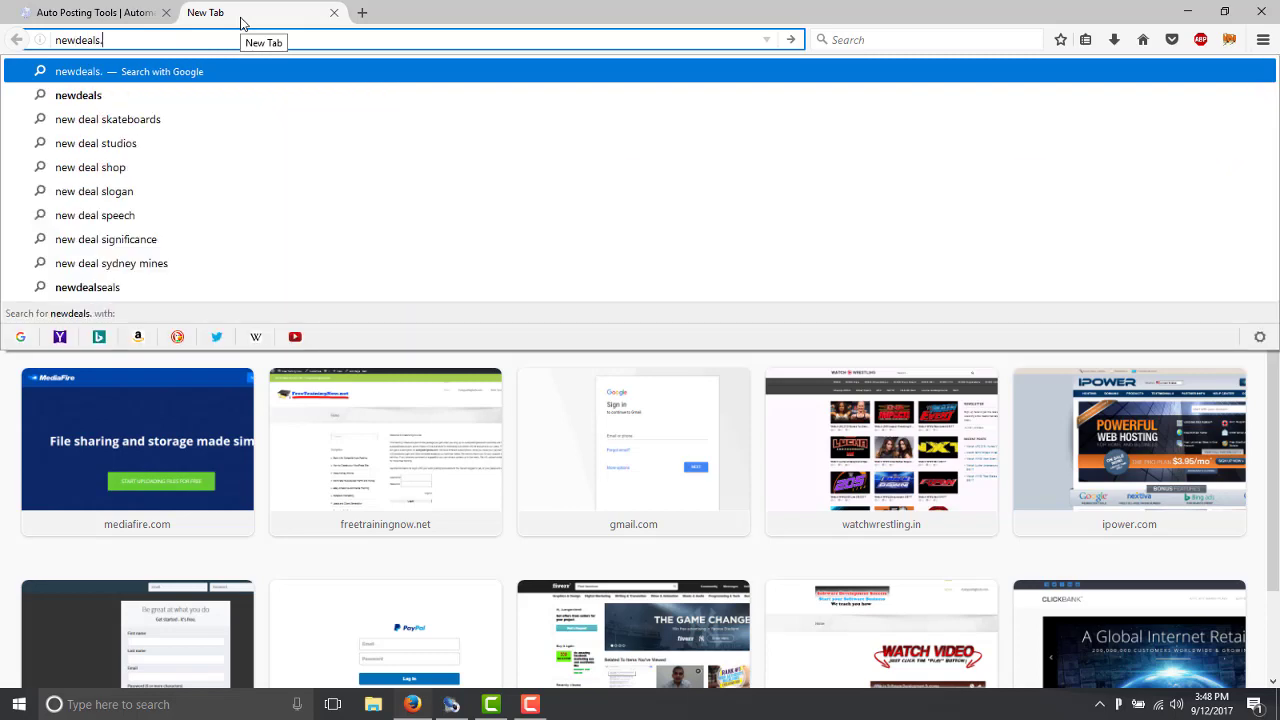
pyautogui.write('today')
pyautogui.press('Return')
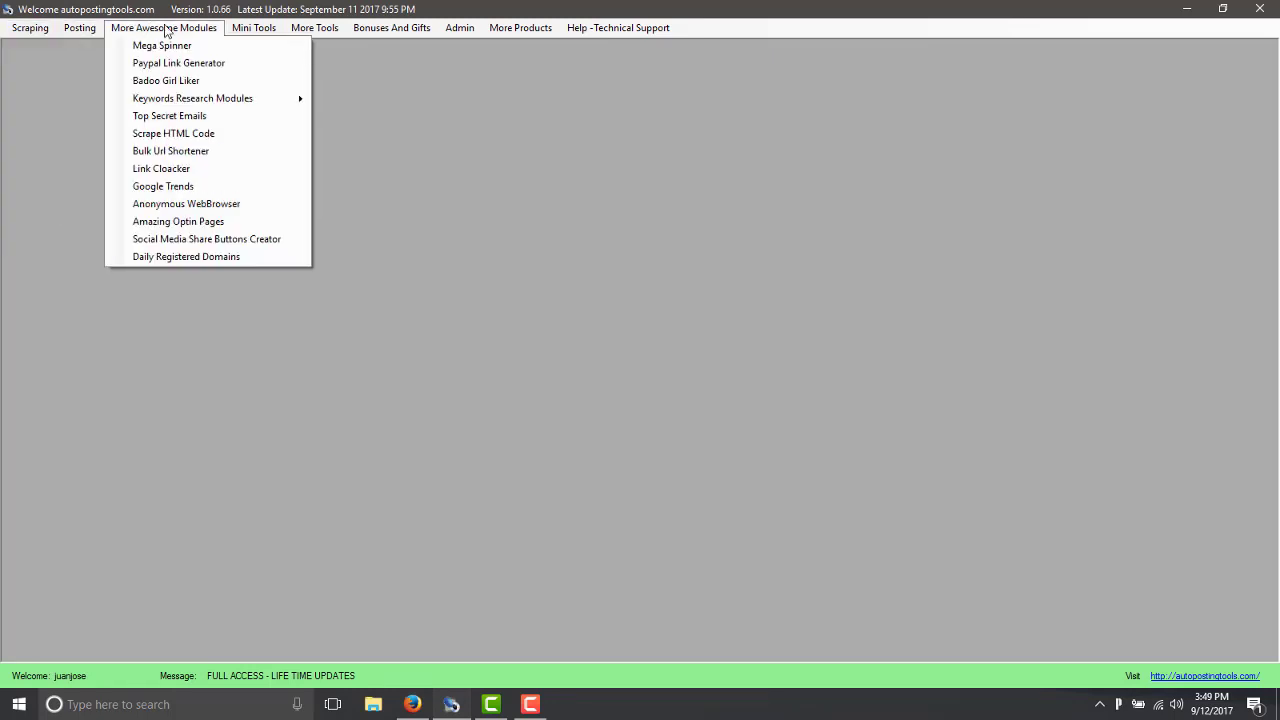
# Open the Alli Express Scraper in Auto Posting Tools and search it for "rick and morty"
pyautogui.moveTo(71, 31)
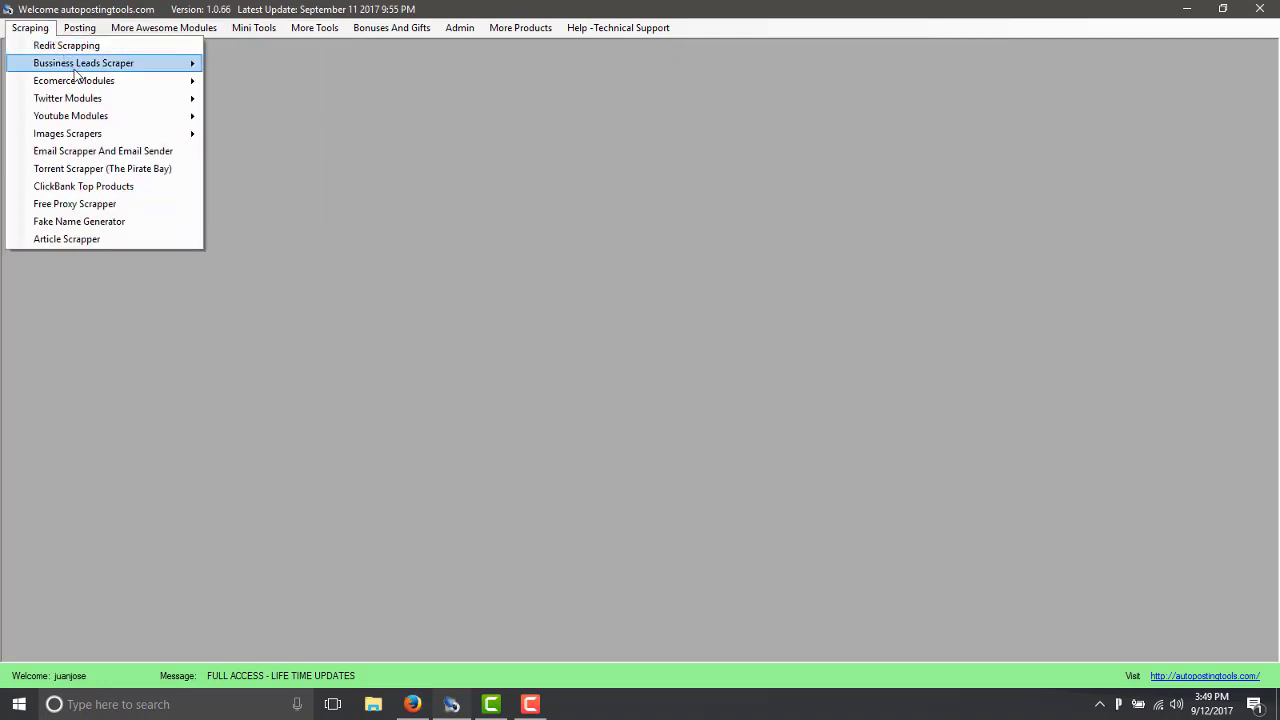
pyautogui.moveTo(88, 84)
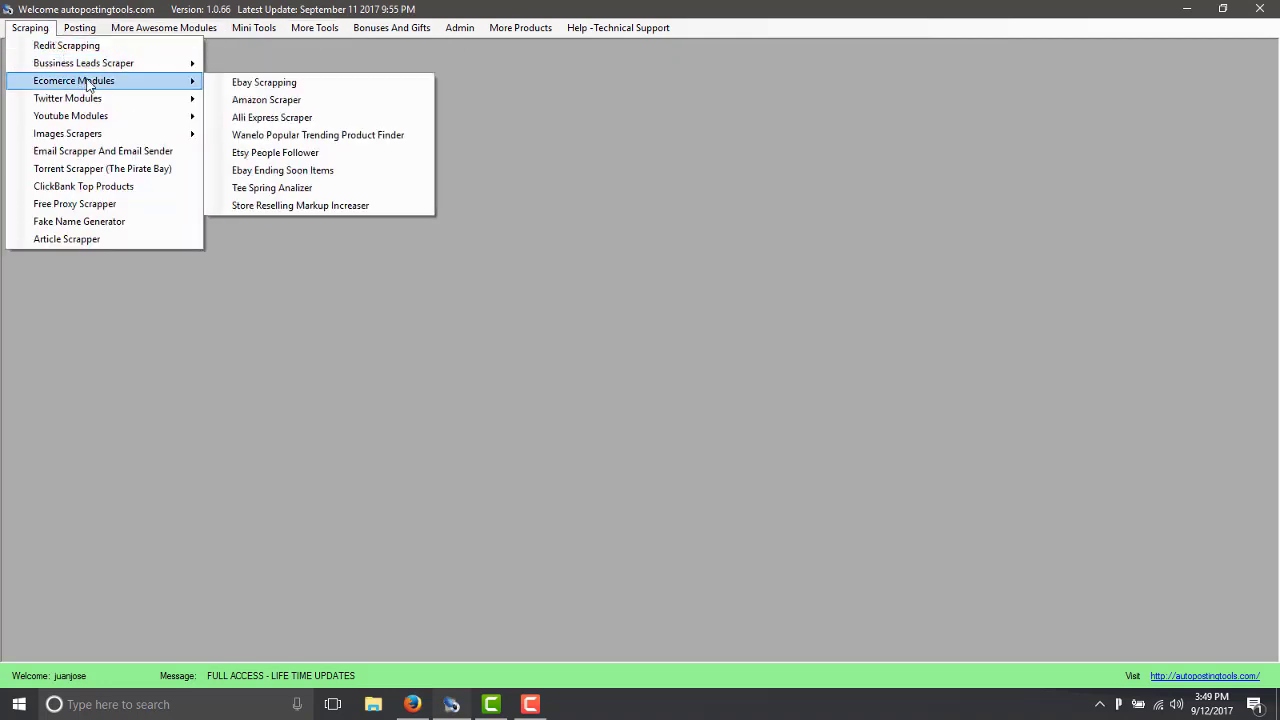
pyautogui.click(310, 120)
pyautogui.click(168, 86)
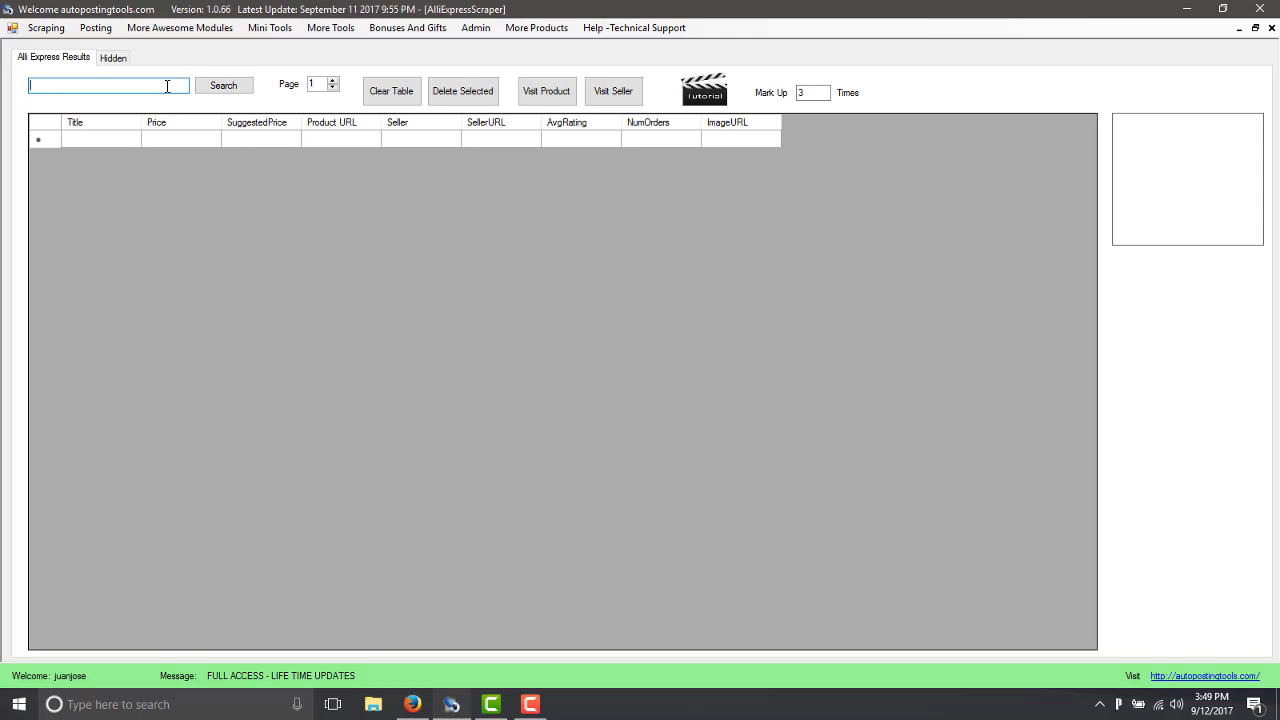
pyautogui.write('rick and morty')
pyautogui.click(231, 88)
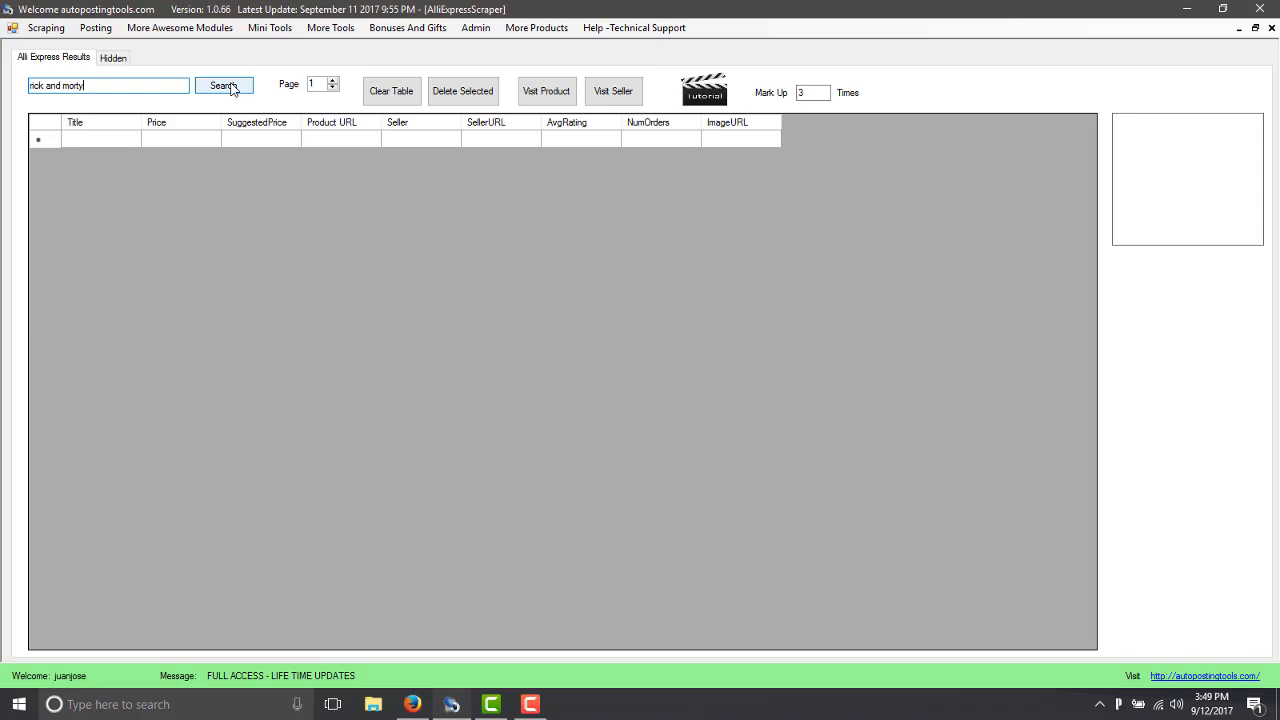
pyautogui.click(231, 88)
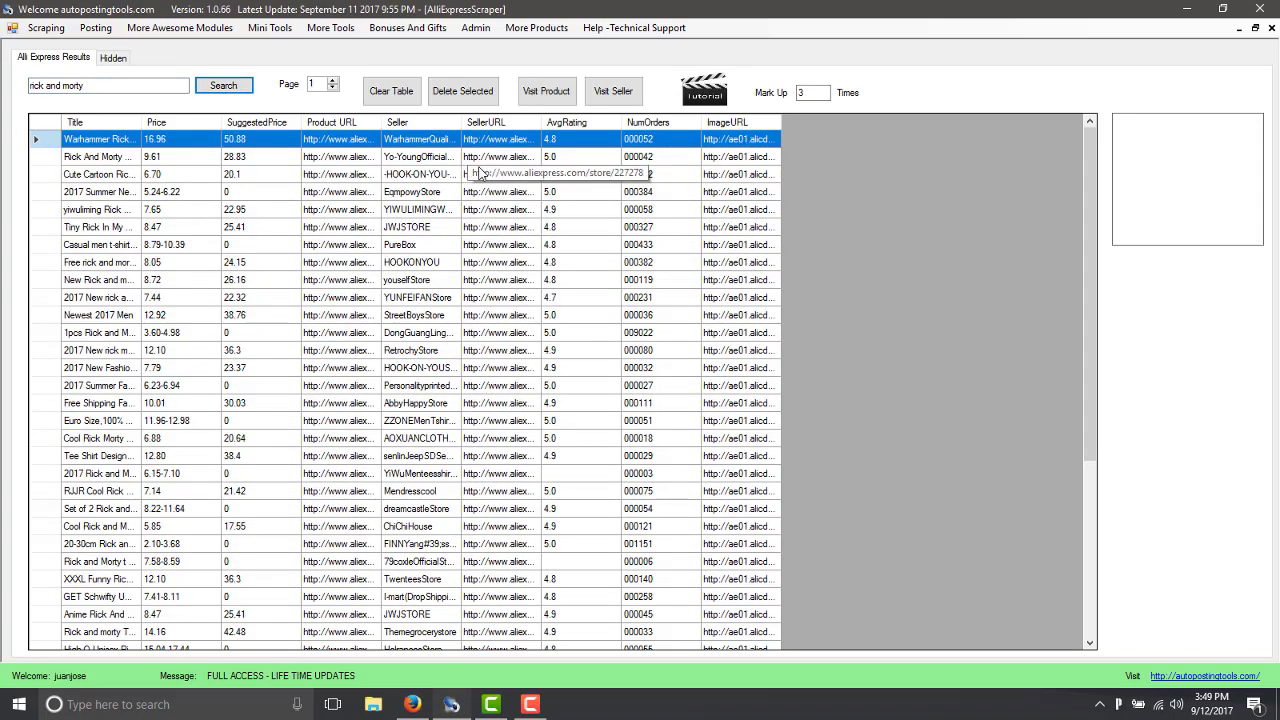
# Preview a few Rick and Morty T-shirt results and widen the Title column for longer product names
pyautogui.click(217, 227)
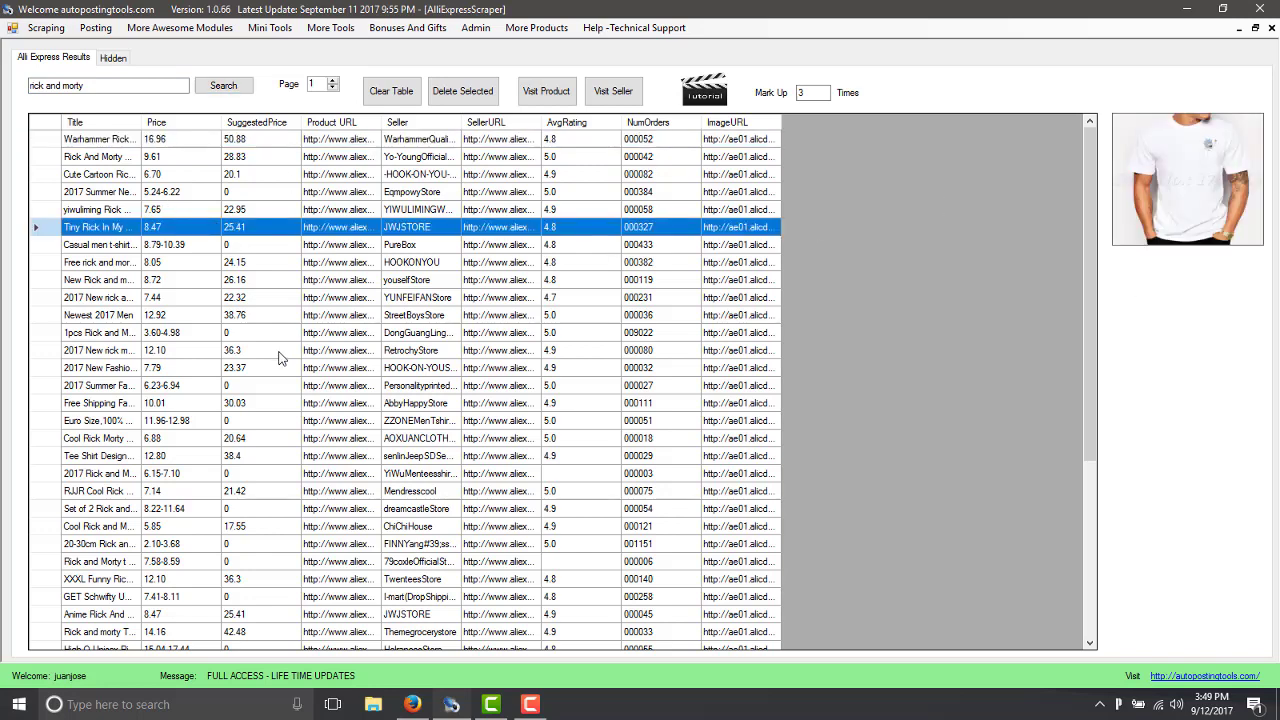
pyautogui.click(246, 263)
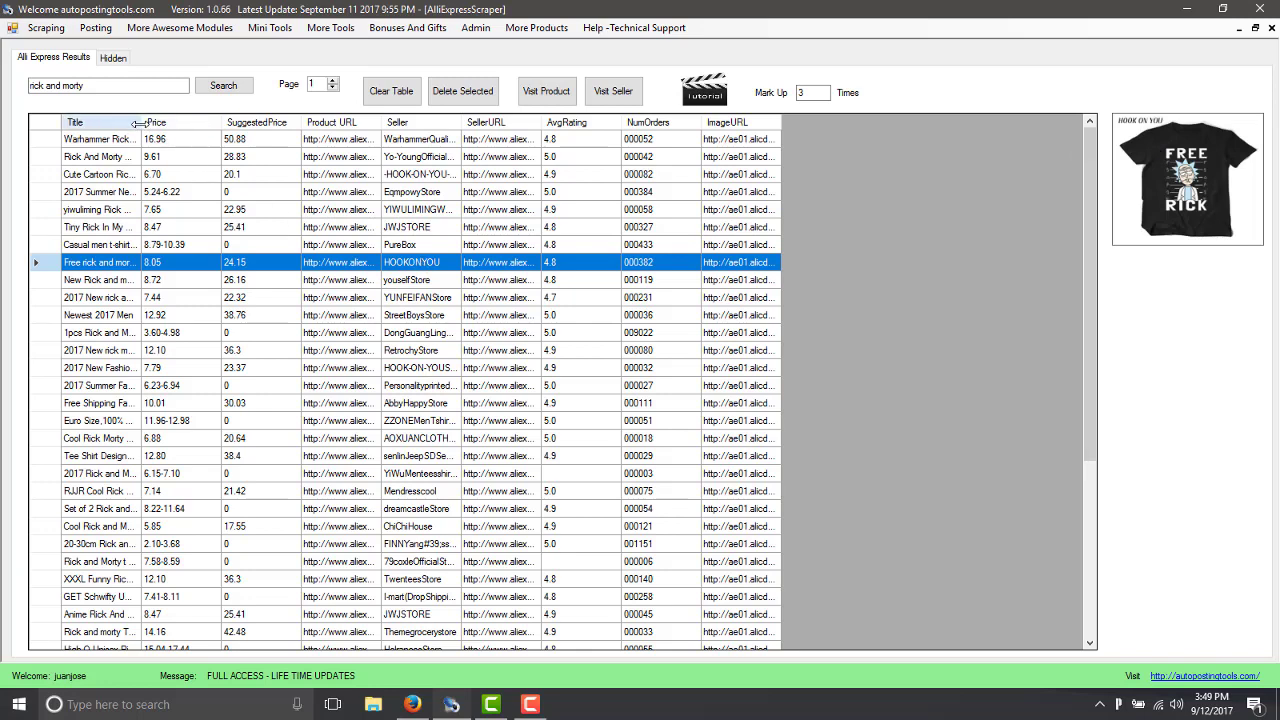
pyautogui.moveTo(142, 122); pyautogui.dragTo(373, 122)
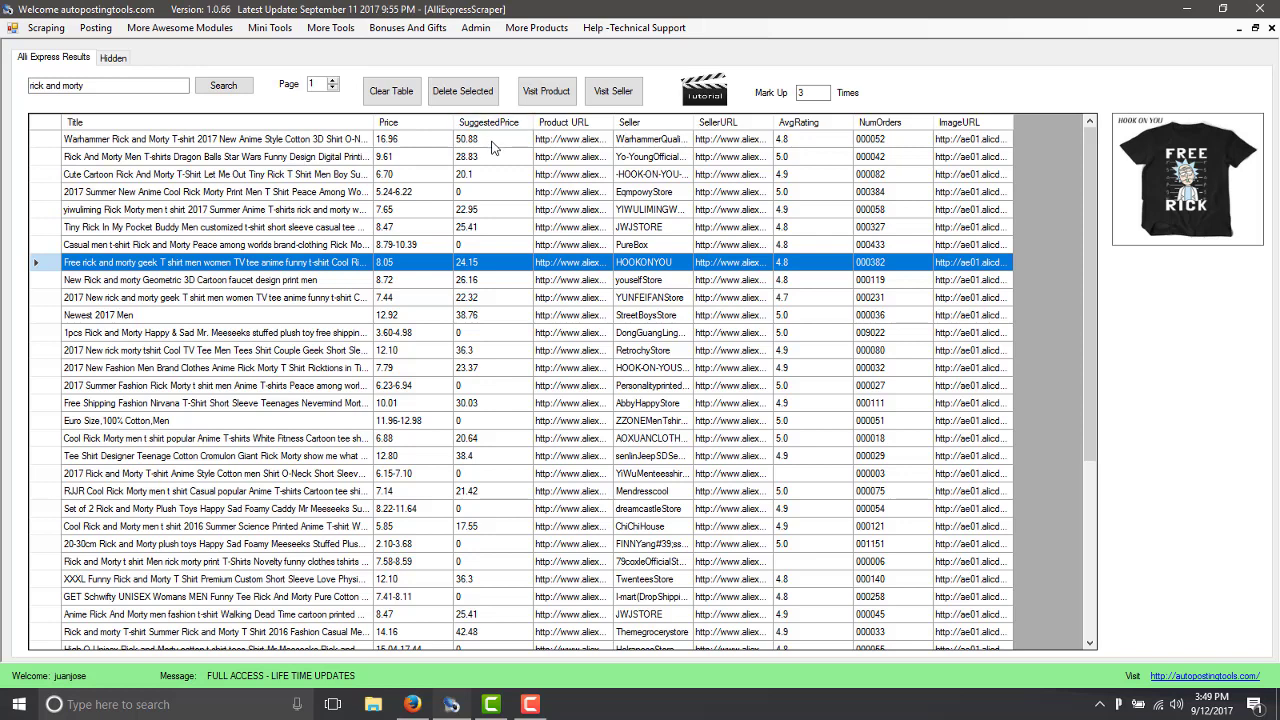
pyautogui.doubleClick(800, 92)
pyautogui.click(470, 195)
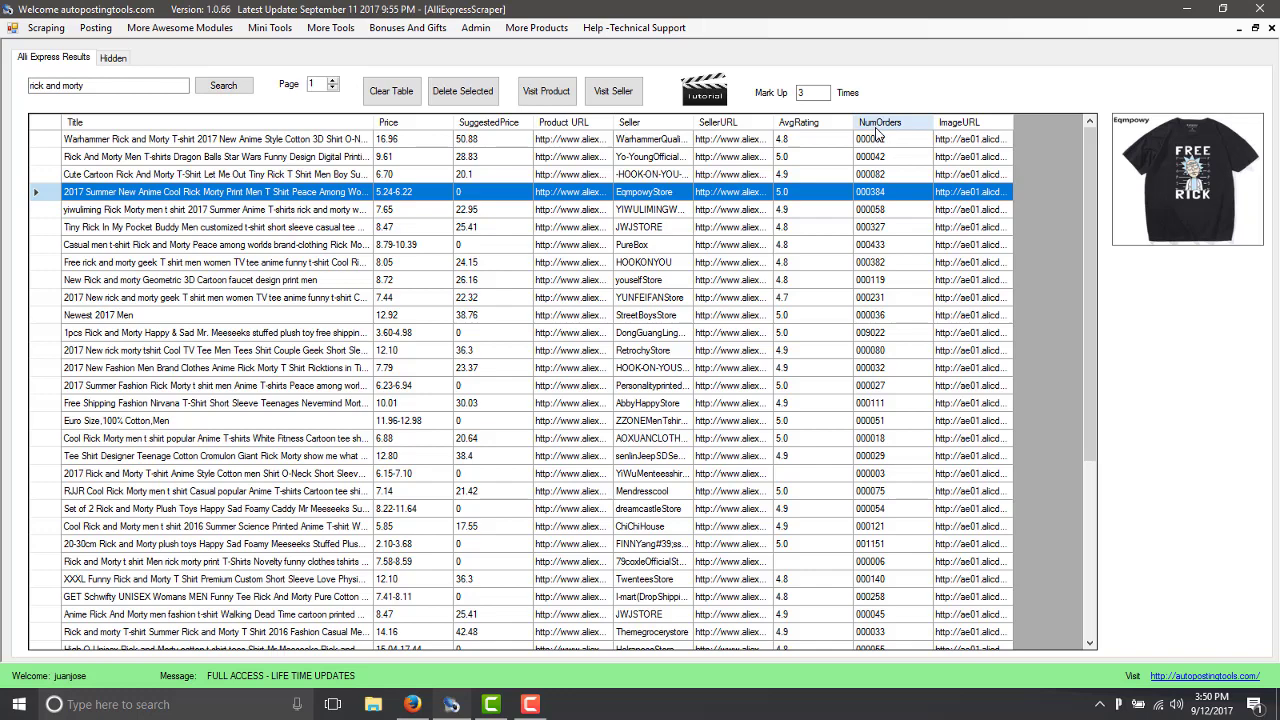
# Sort the results by number of orders, highest first, and preview the 20-30cm plush toys and the PureBox casual men's T-shirt
pyautogui.click(878, 124)
pyautogui.click(878, 124)
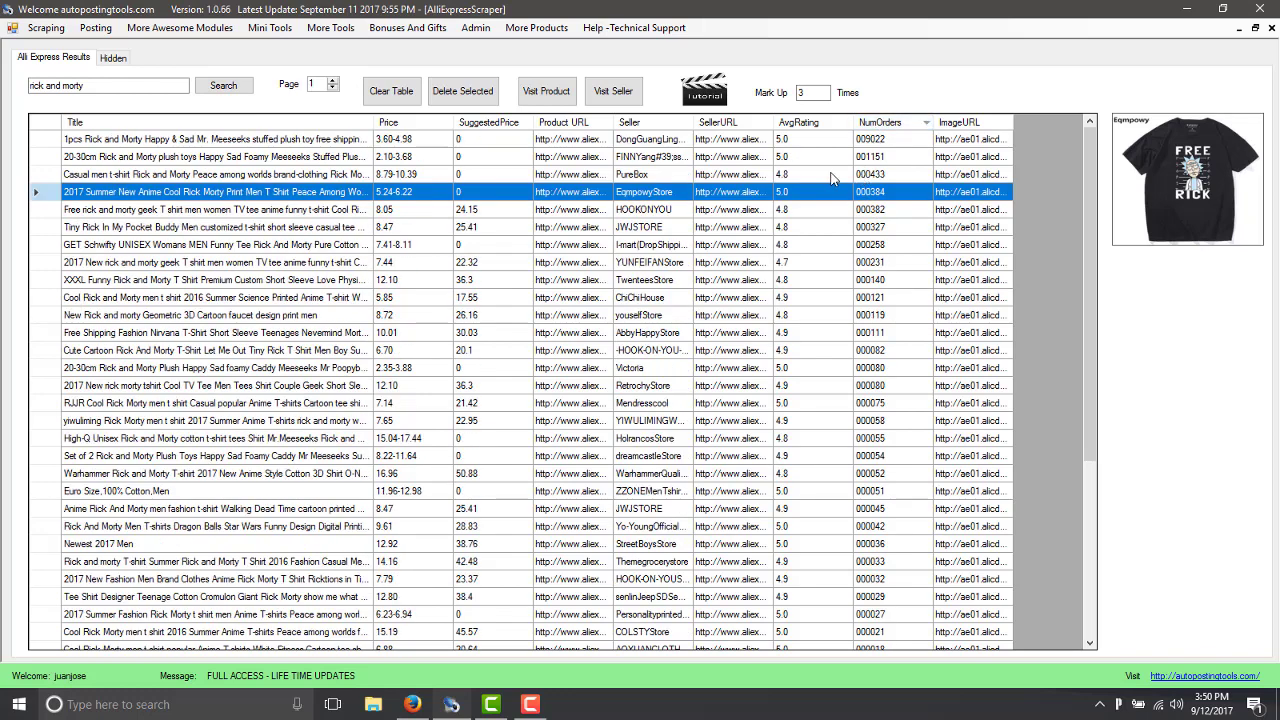
pyautogui.click(405, 158)
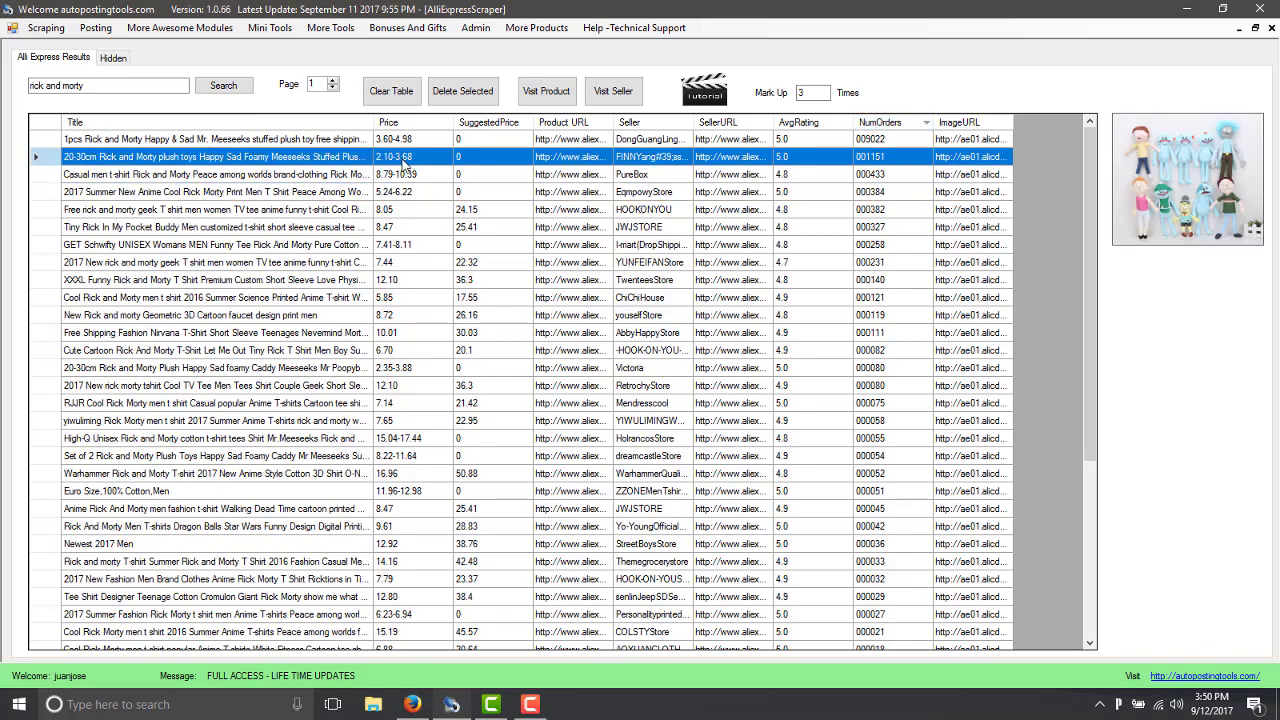
pyautogui.click(404, 177)
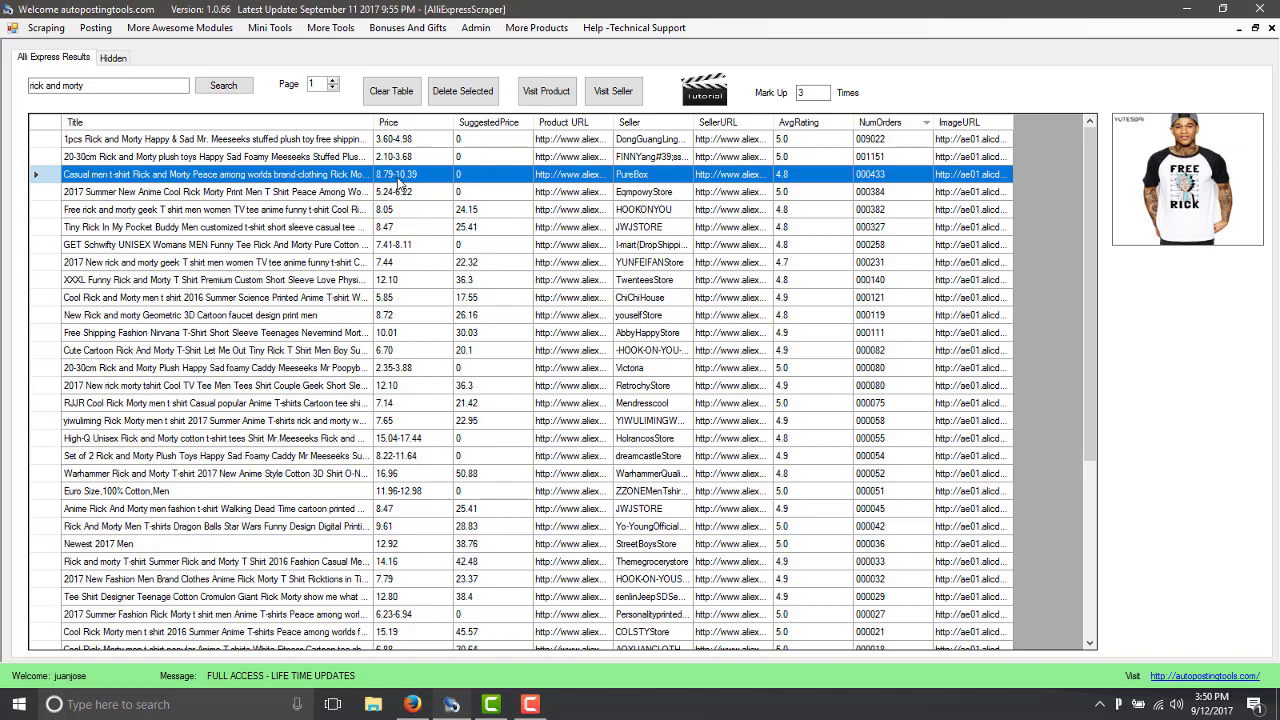
# Open the Windows Calculator and multiply 9 by 3
pyautogui.click(19, 704)
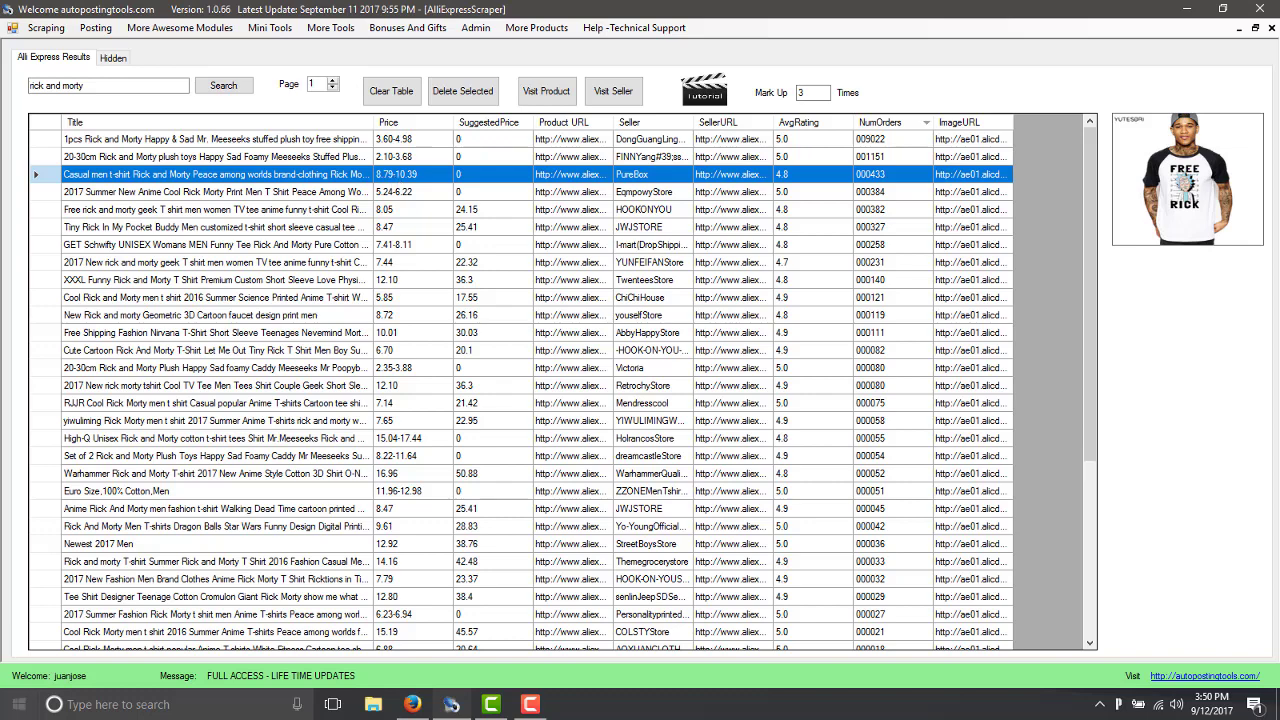
pyautogui.write('cal')
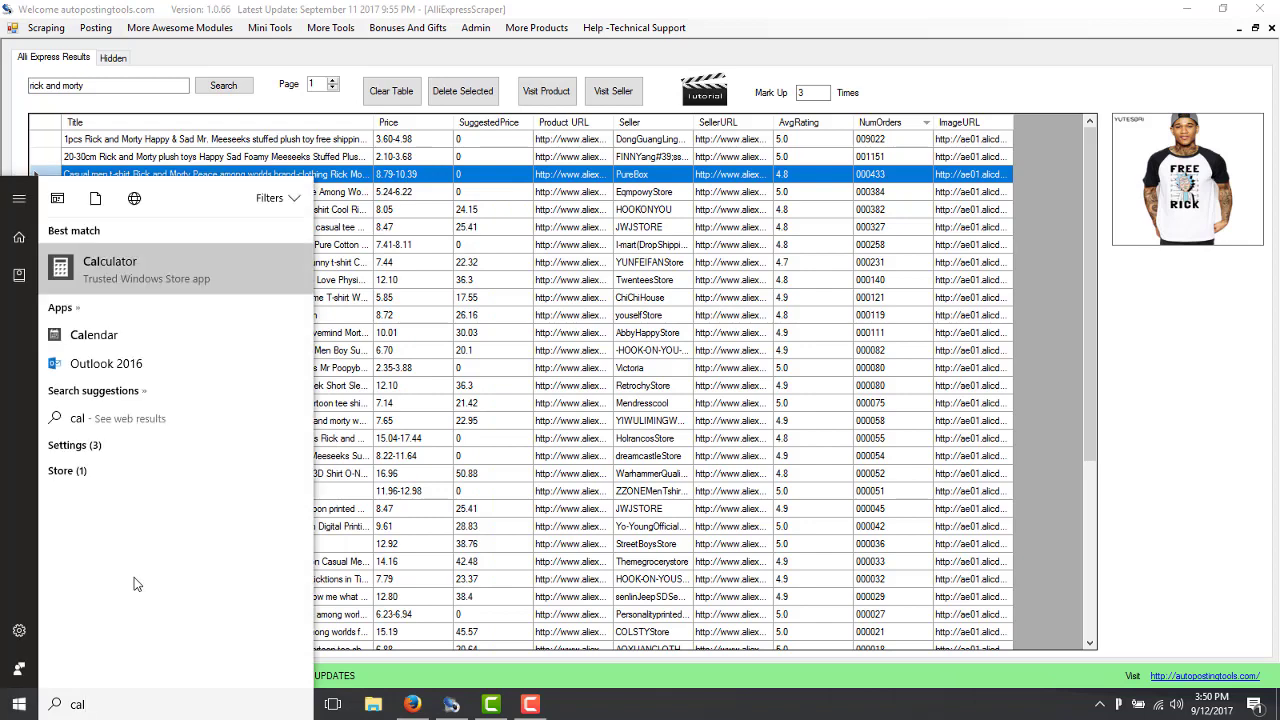
pyautogui.click(178, 268)
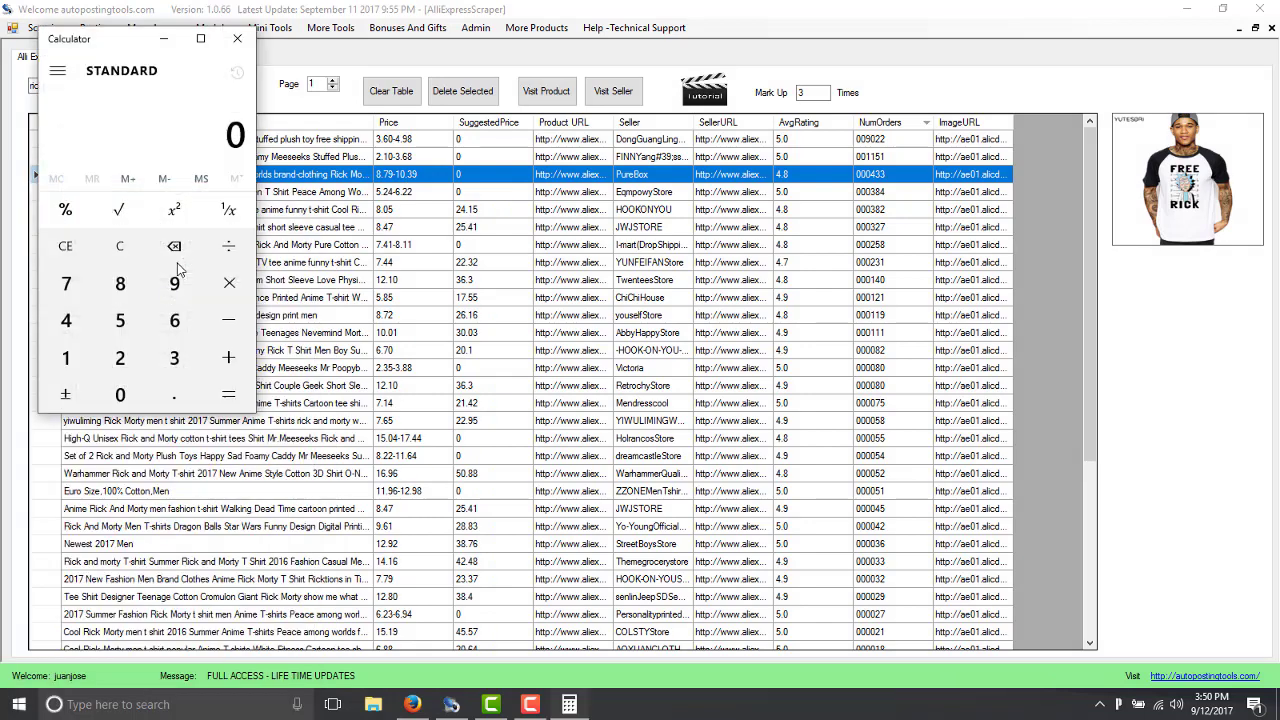
pyautogui.click(178, 268)
pyautogui.press('3')
pyautogui.press('Return')
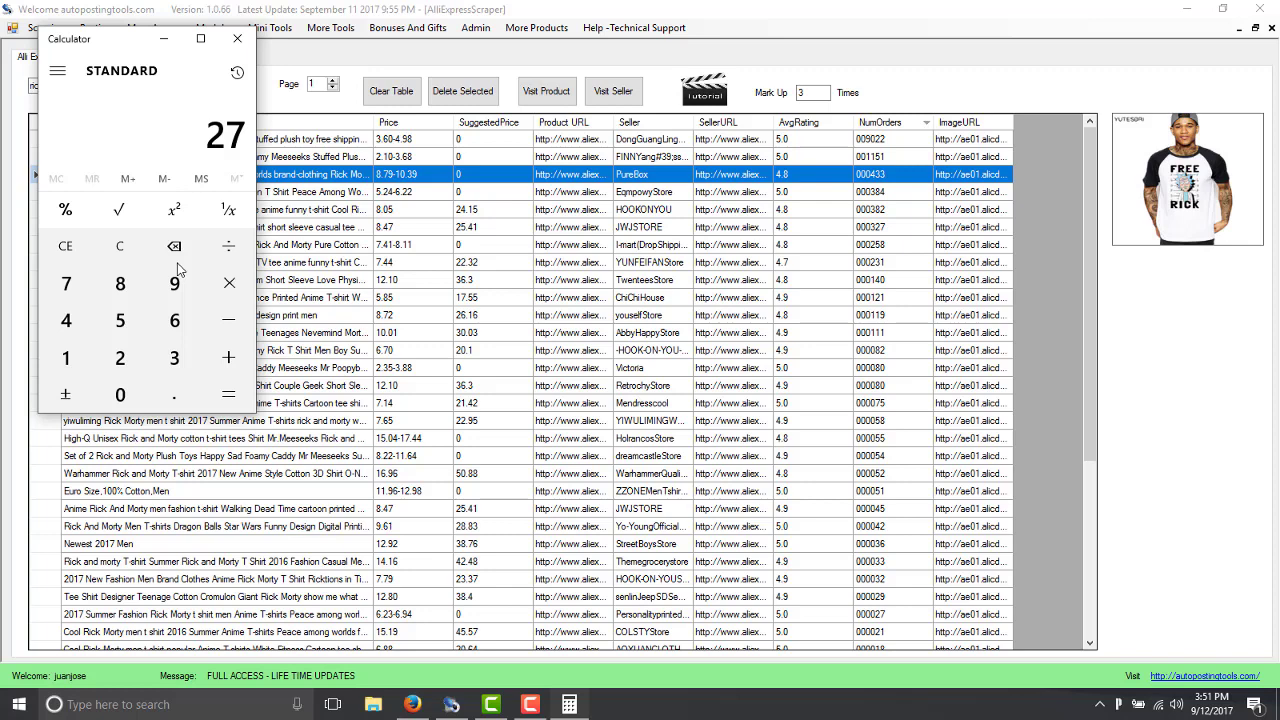
# Clear the calculator and multiply 9 by 433, the order count of the selected T-shirt
pyautogui.click(126, 250)
pyautogui.write('9')
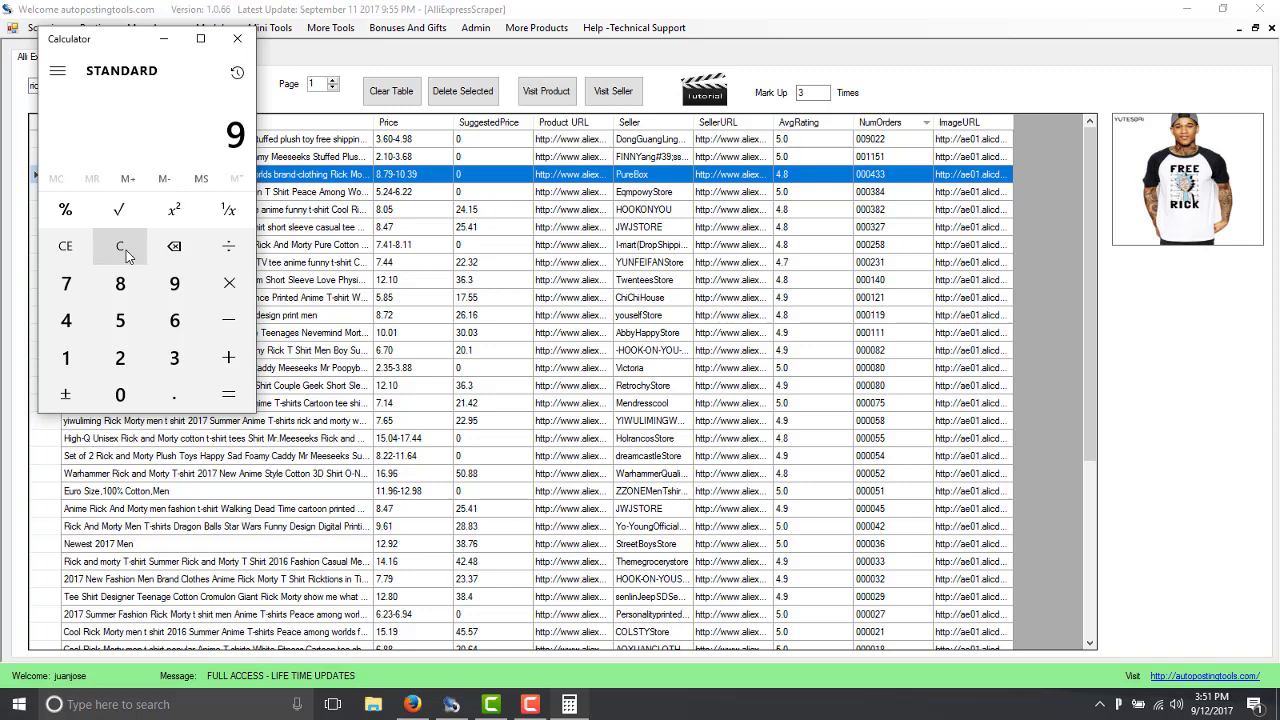
pyautogui.press('*')
pyautogui.write('433')
pyautogui.press('Return')
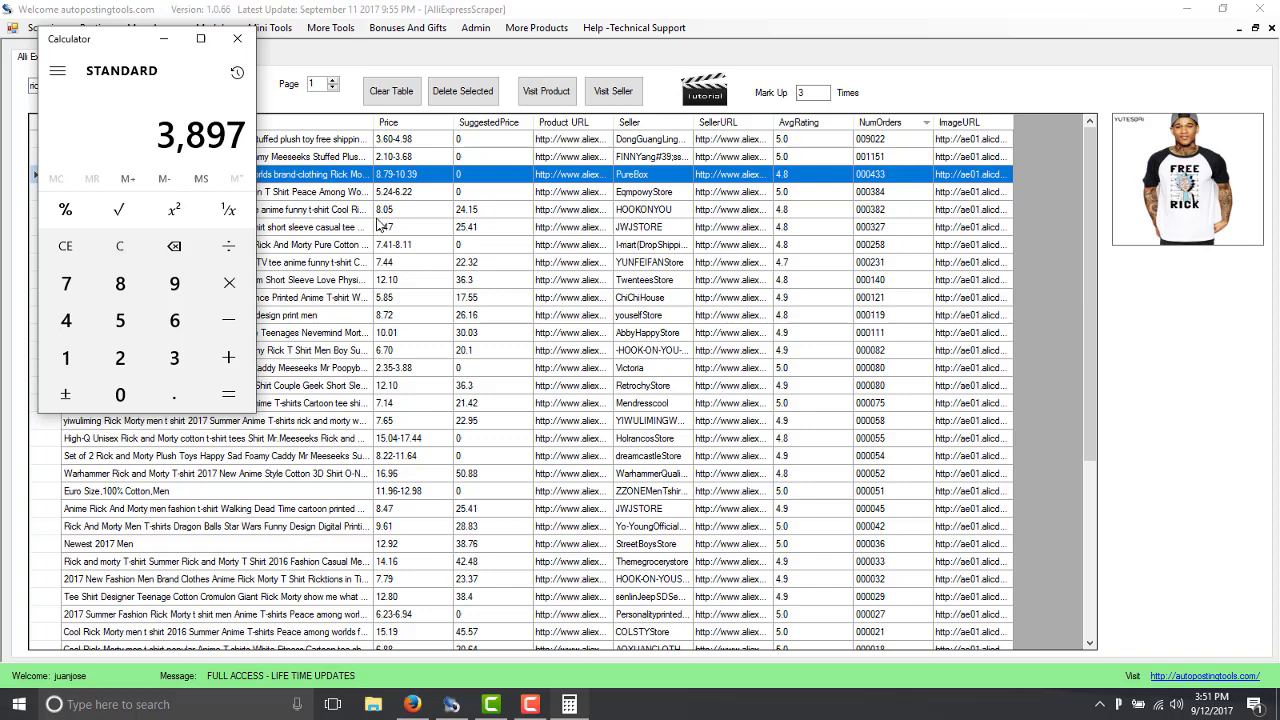
# Return to the scraper and preview the T-shirts sold by EqmpowyStore, HOOKONYOU and YUNFEIFANStore
pyautogui.click(434, 195)
pyautogui.click(434, 210)
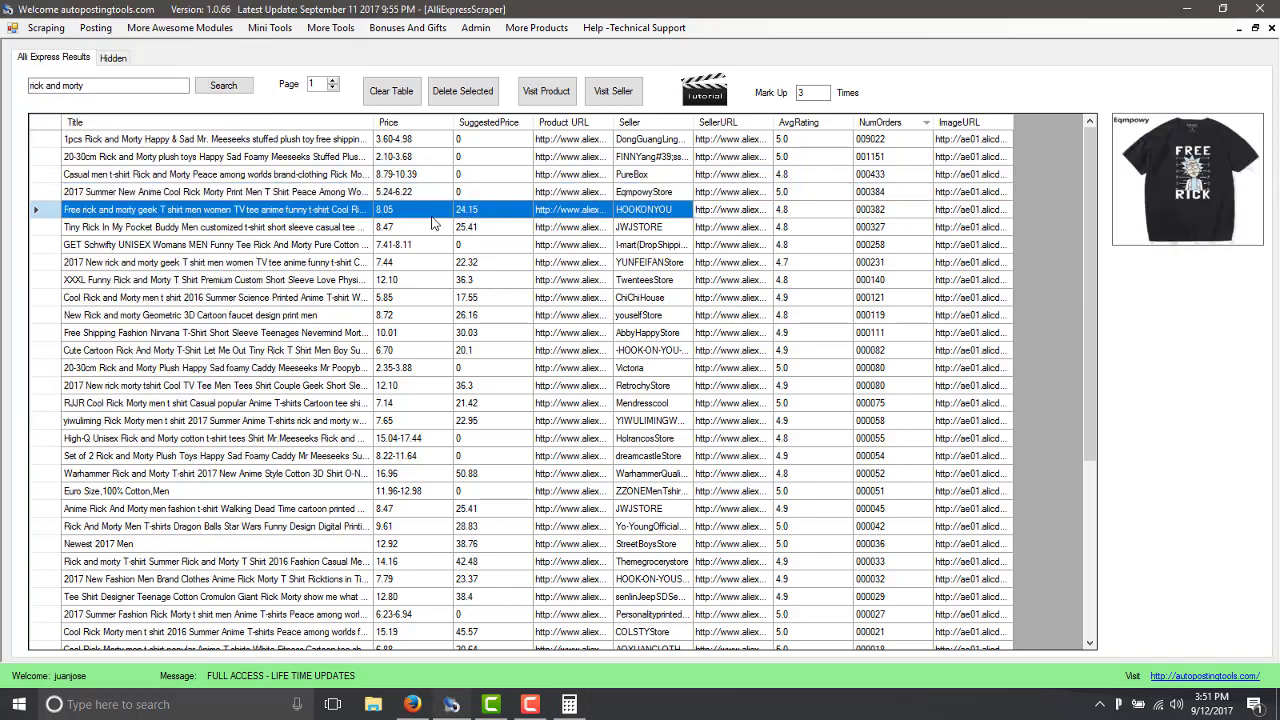
pyautogui.click(434, 265)
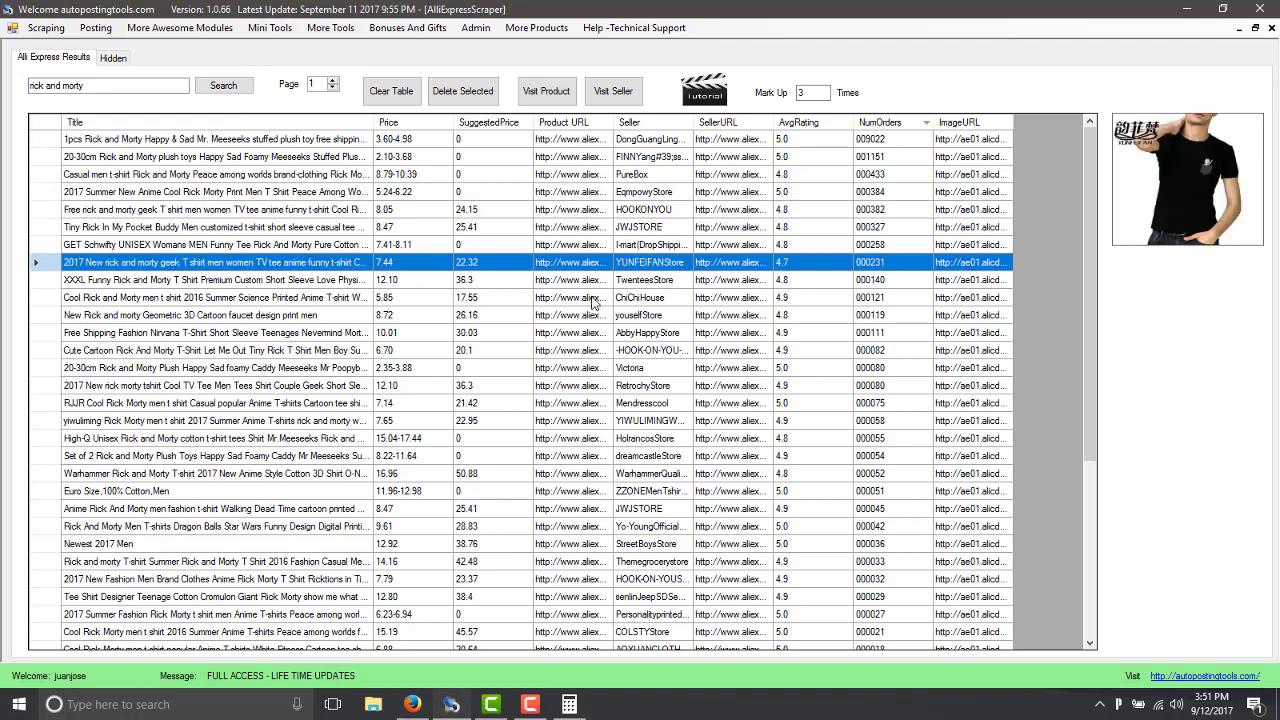
# Clear the results table, search for "boots", and sort the products by number of orders, highest first
pyautogui.click(396, 92)
pyautogui.tripleClick(106, 89)
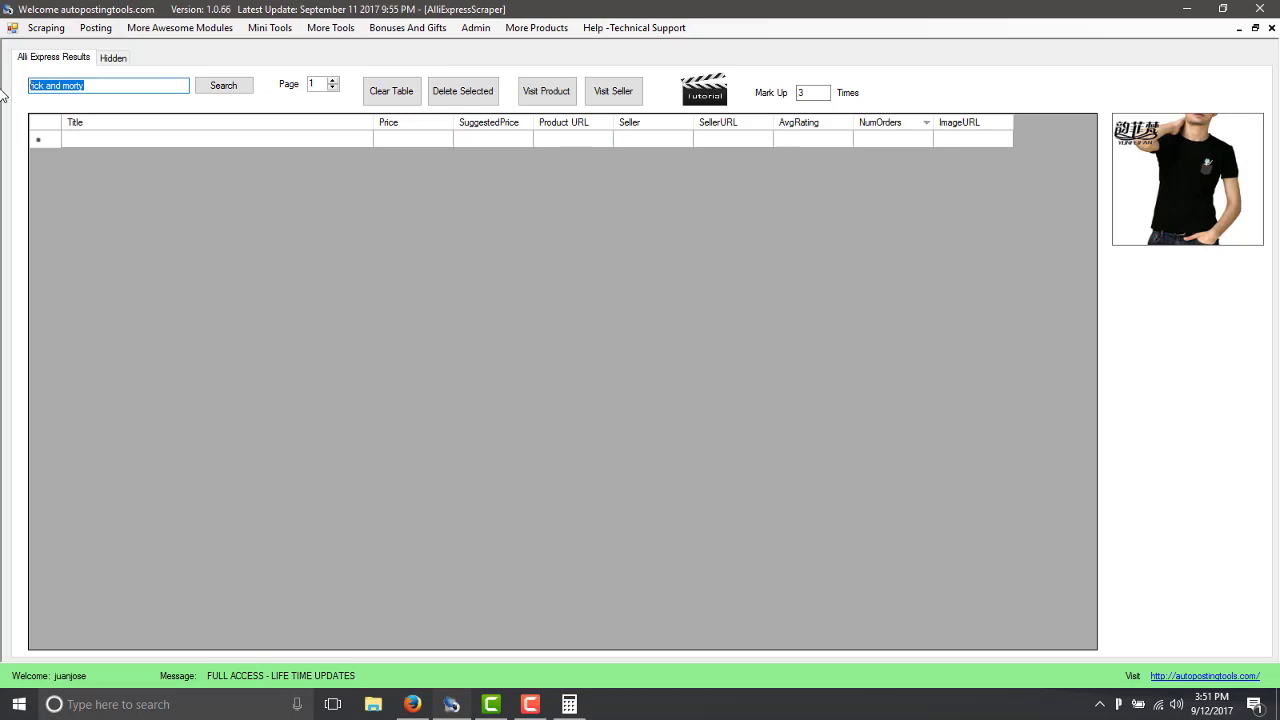
pyautogui.write('boots')
pyautogui.click(230, 86)
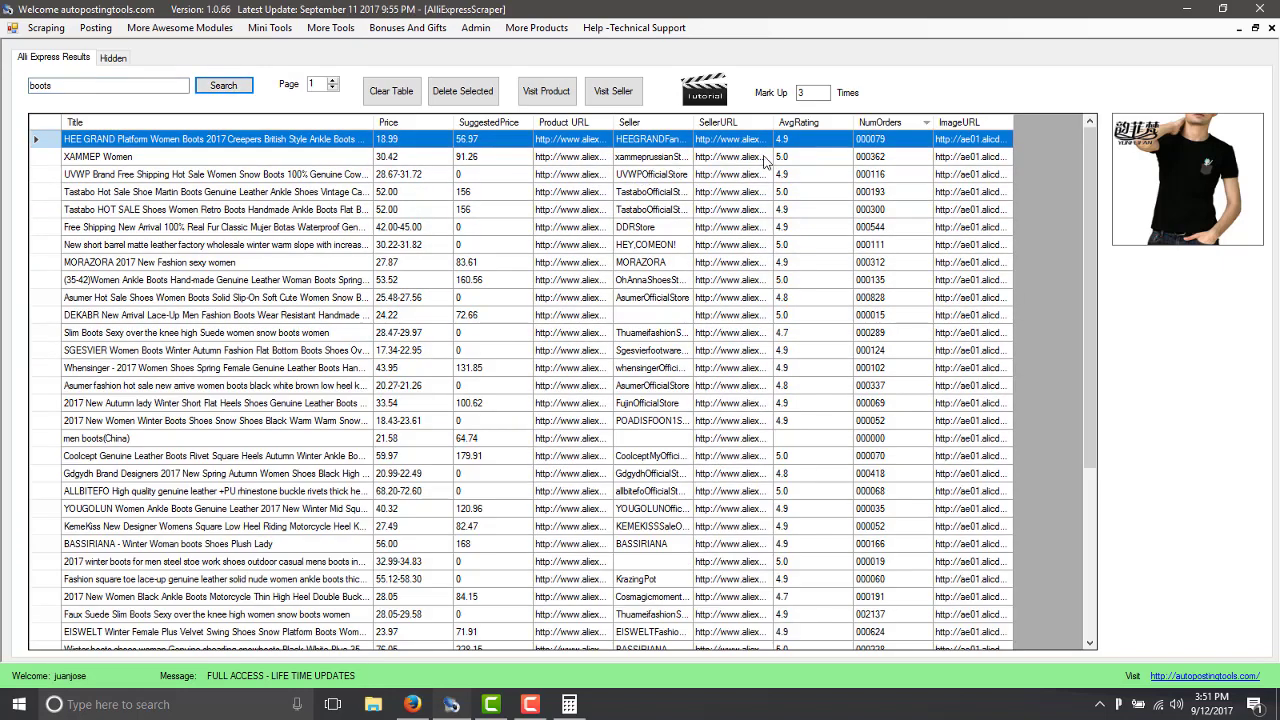
pyautogui.click(872, 125)
pyautogui.click(872, 125)
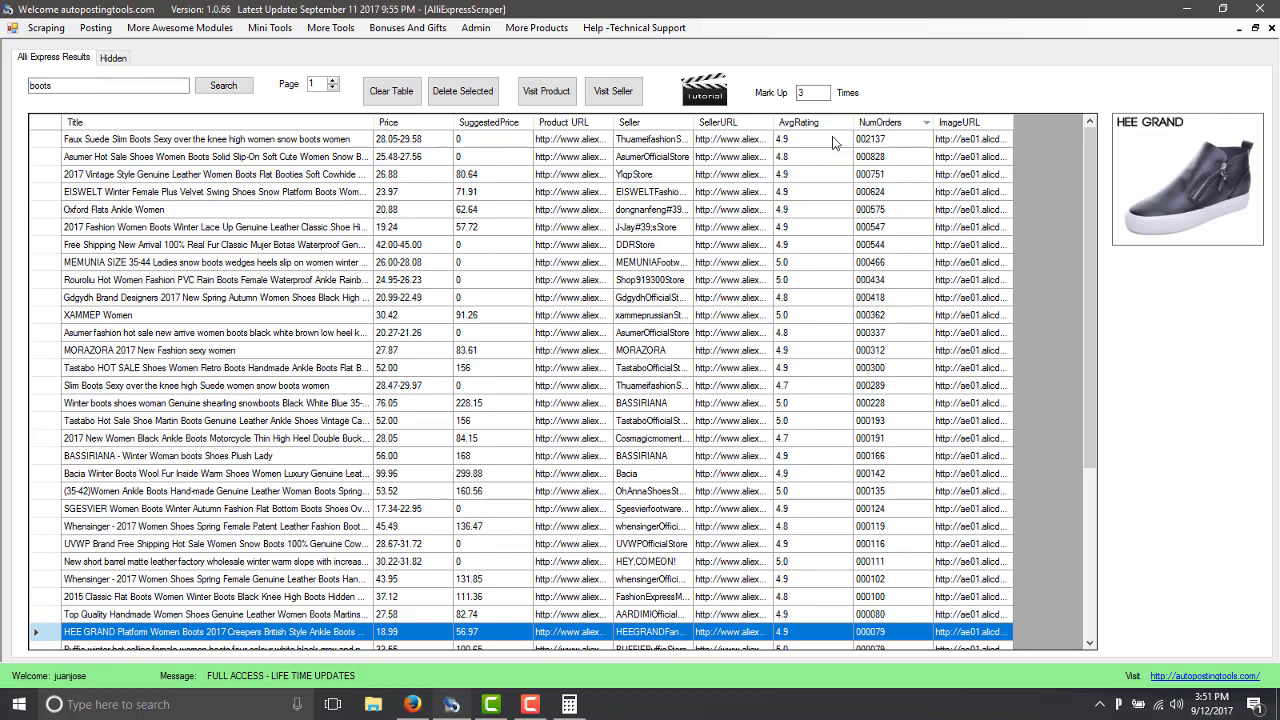
# Preview several of the most-ordered boots, from the Faux Suede Slim Boots down to the MEMUNIA snow boots
pyautogui.click(767, 141)
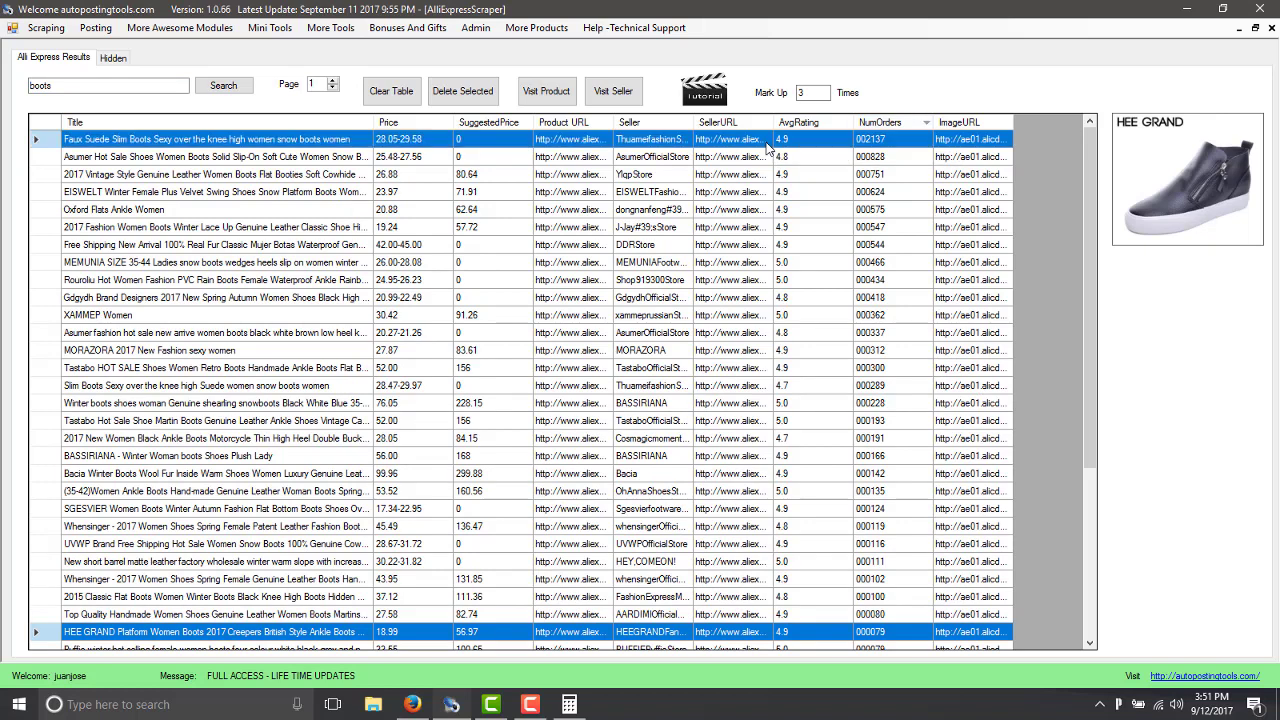
pyautogui.click(744, 160)
pyautogui.click(745, 191)
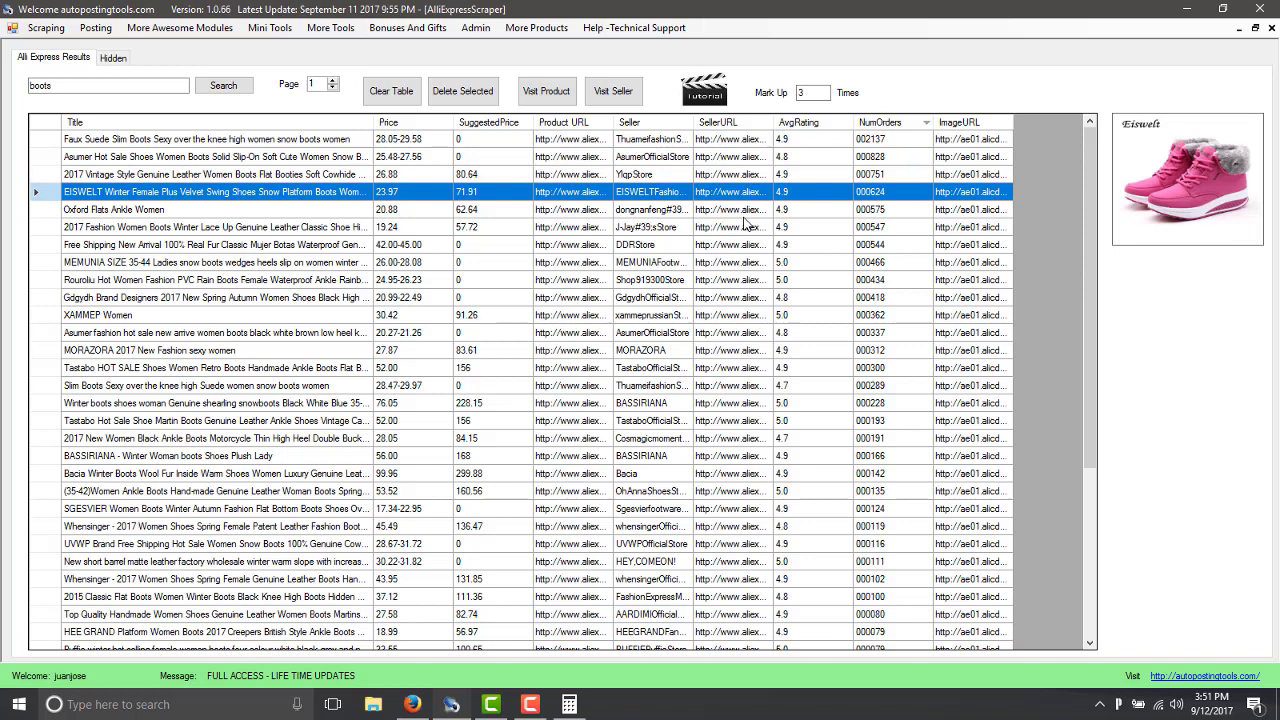
pyautogui.click(745, 227)
pyautogui.click(743, 262)
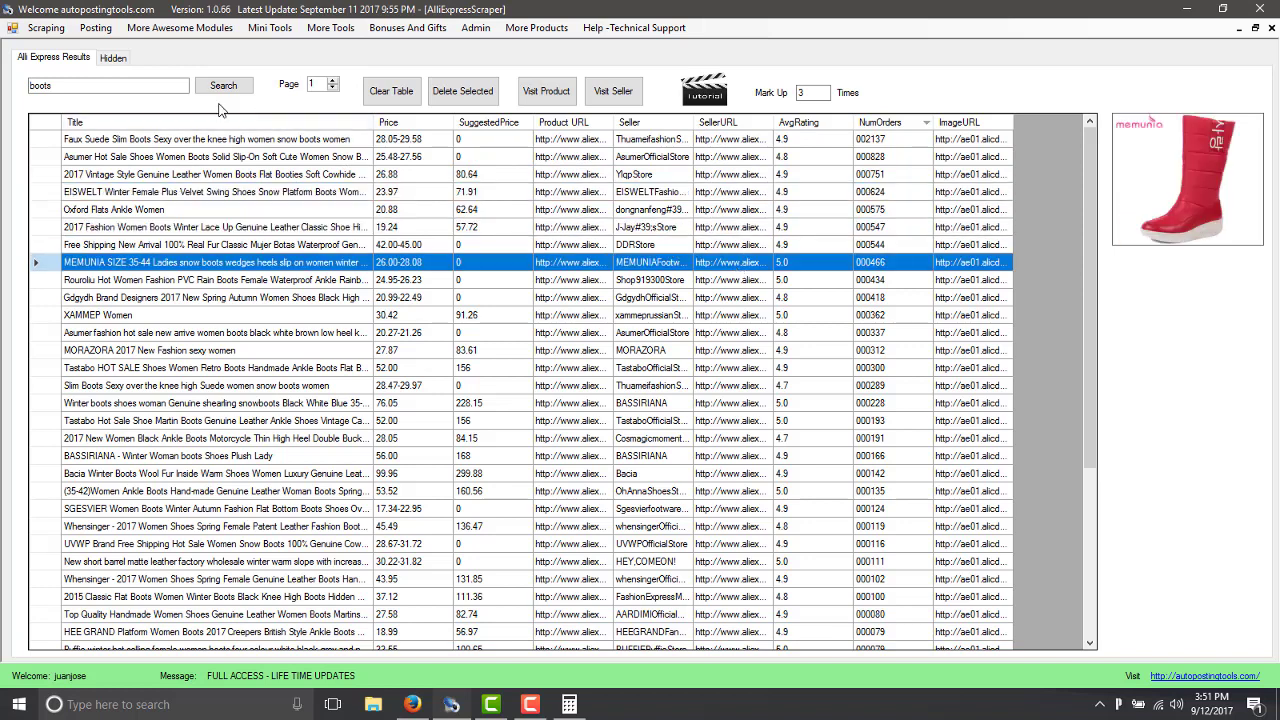
# Clear the boots results and search for "dress" instead
pyautogui.doubleClick(60, 86)
pyautogui.press('BackSpace')
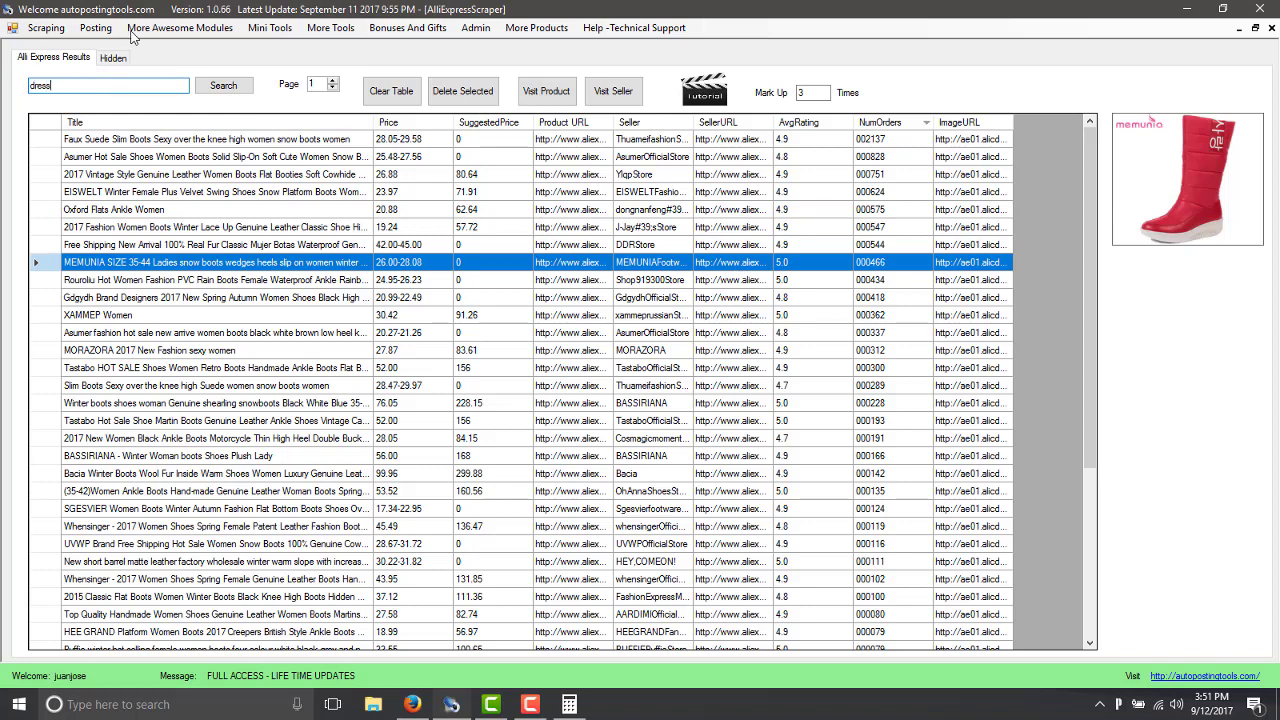
pyautogui.write('dress')
pyautogui.click(398, 94)
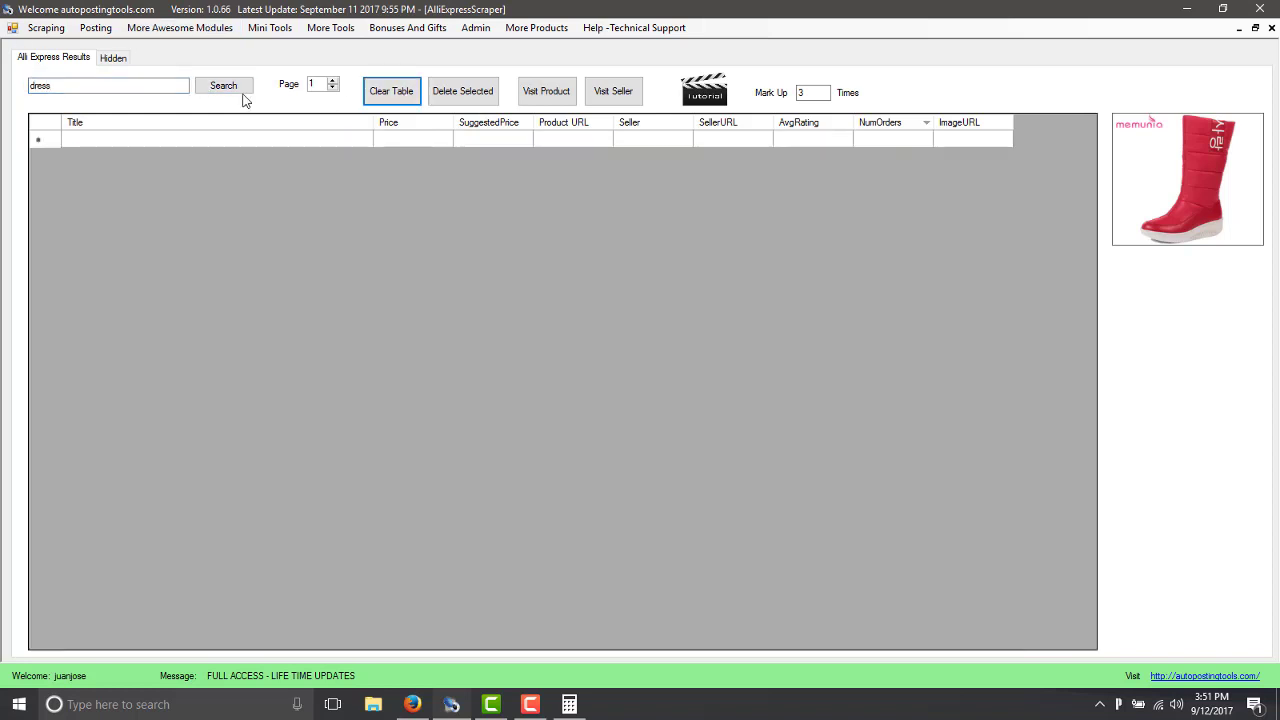
pyautogui.click(234, 92)
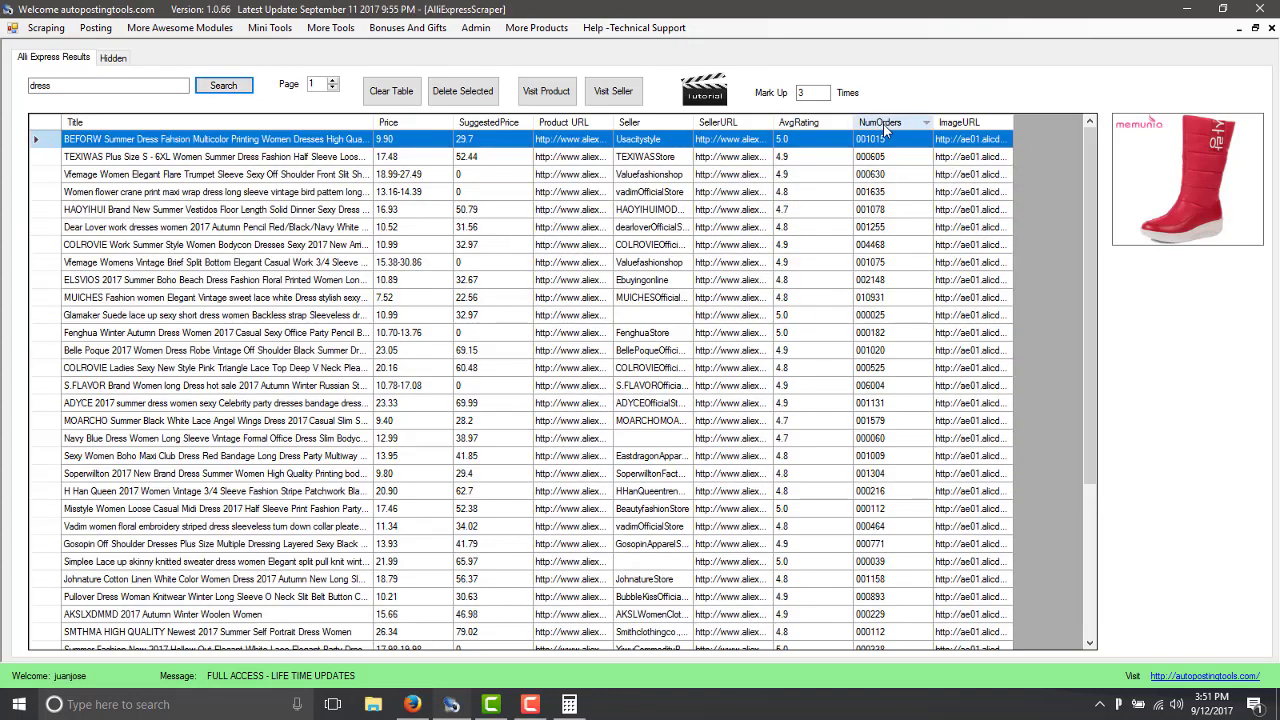
# Sort the dress results by number of orders, highest first, and preview the Bella Philosophy tank dress
pyautogui.click(880, 122)
pyautogui.click(882, 123)
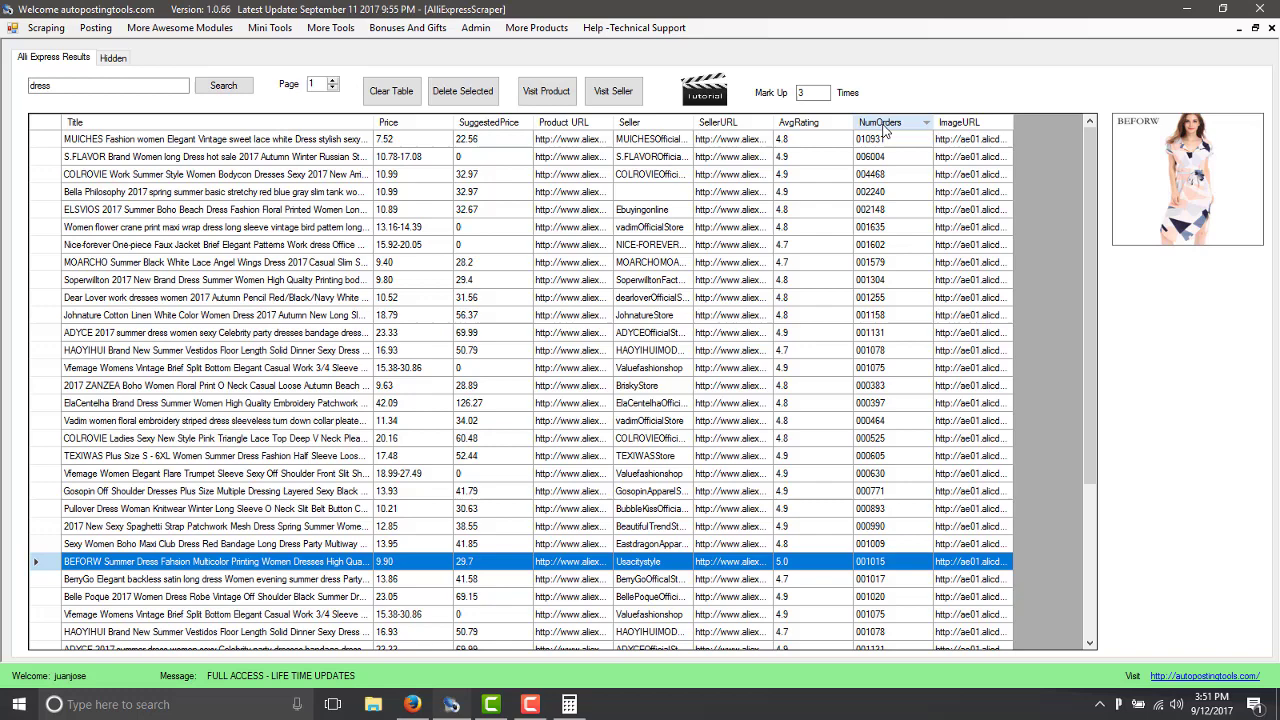
pyautogui.click(413, 193)
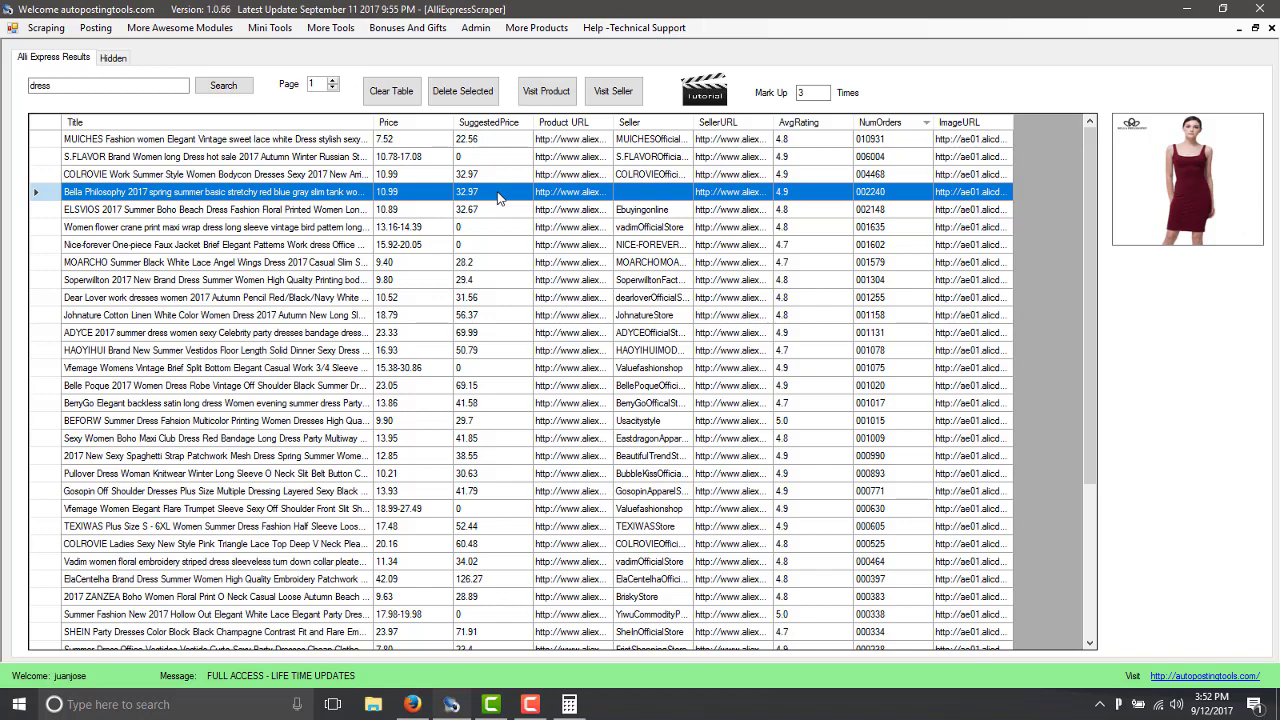
# Open the Bella Philosophy tank dress's product page on AliExpress and view its photos, price and purchase options
pyautogui.click(546, 92)
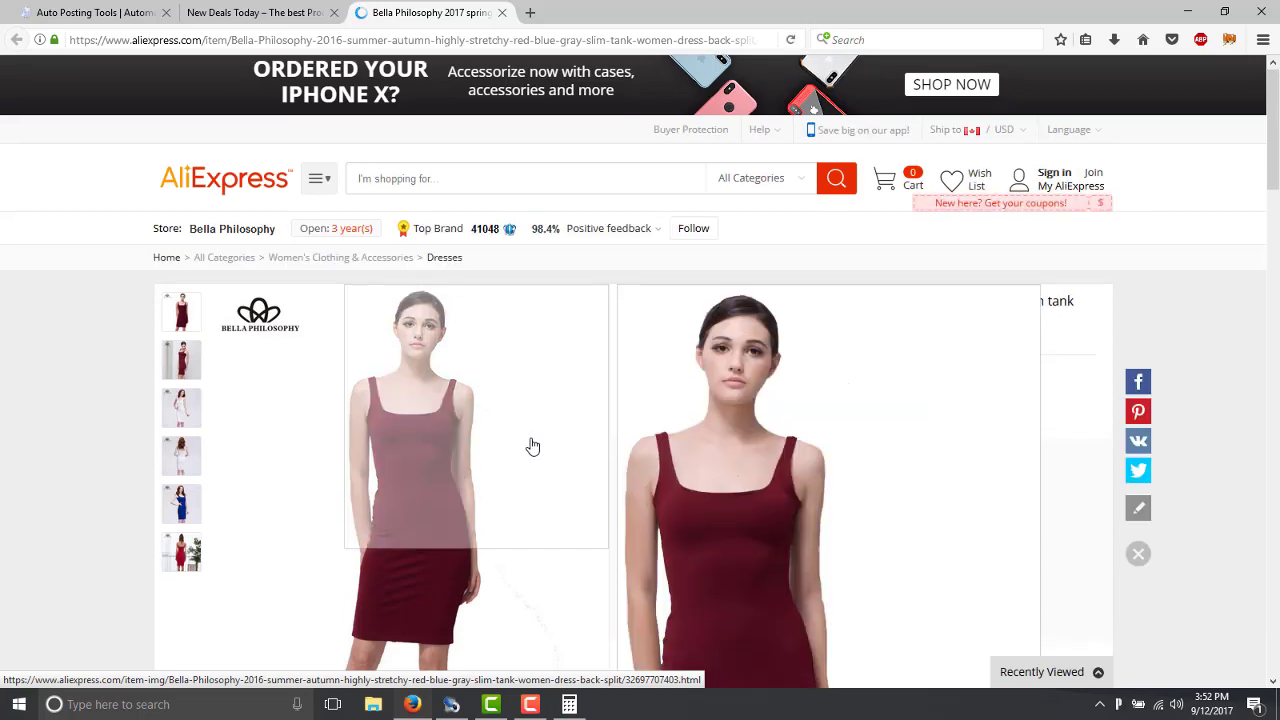
pyautogui.scroll(-2, 529, 443)
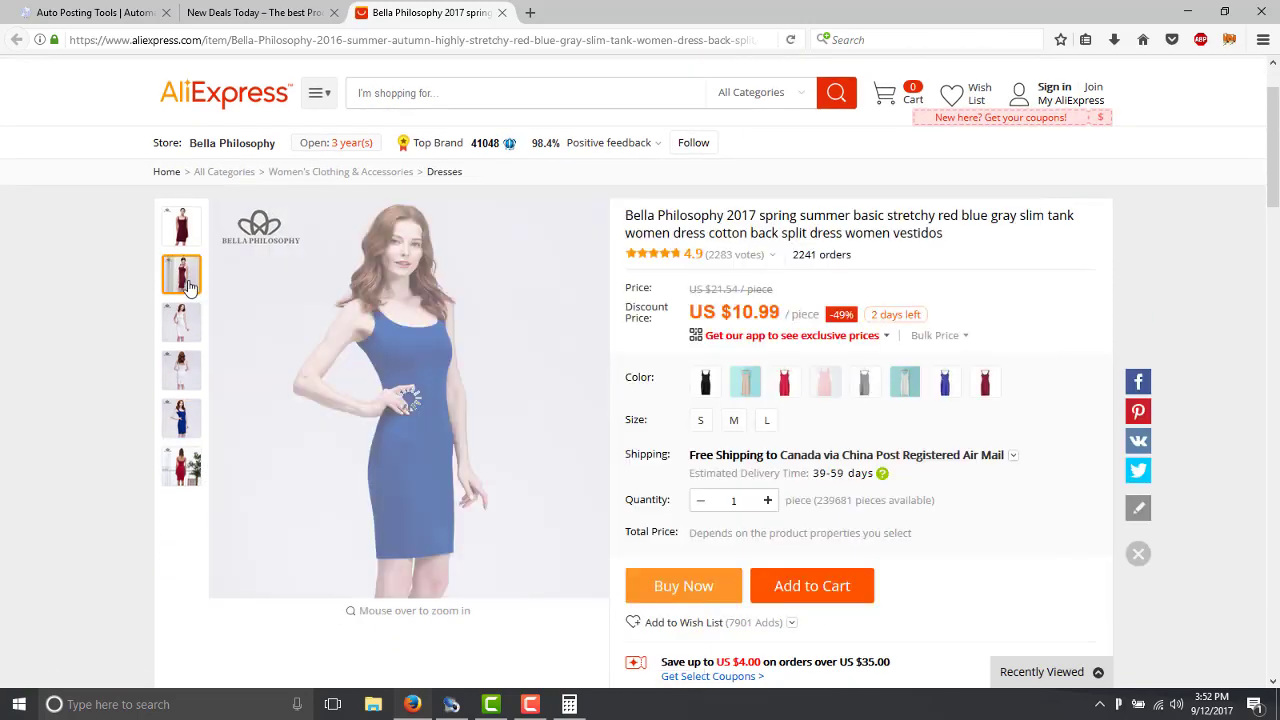
pyautogui.moveTo(181, 330)
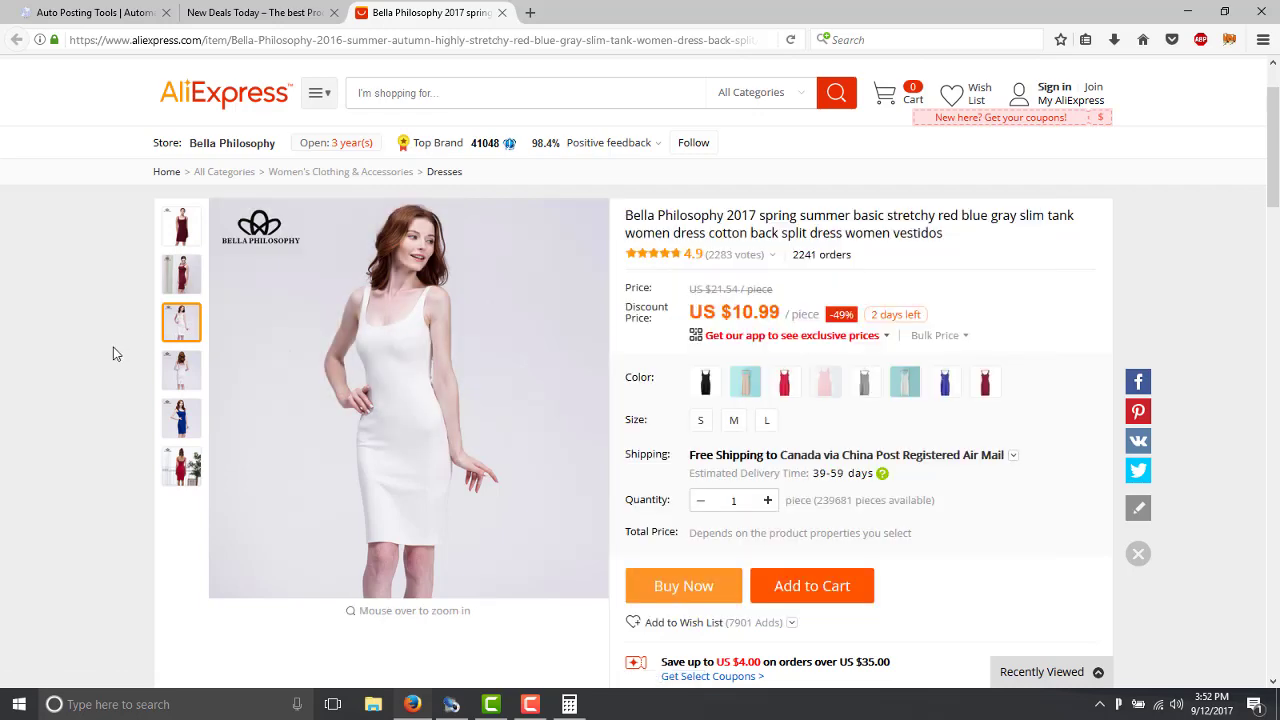
pyautogui.scroll(-3, 115, 353)
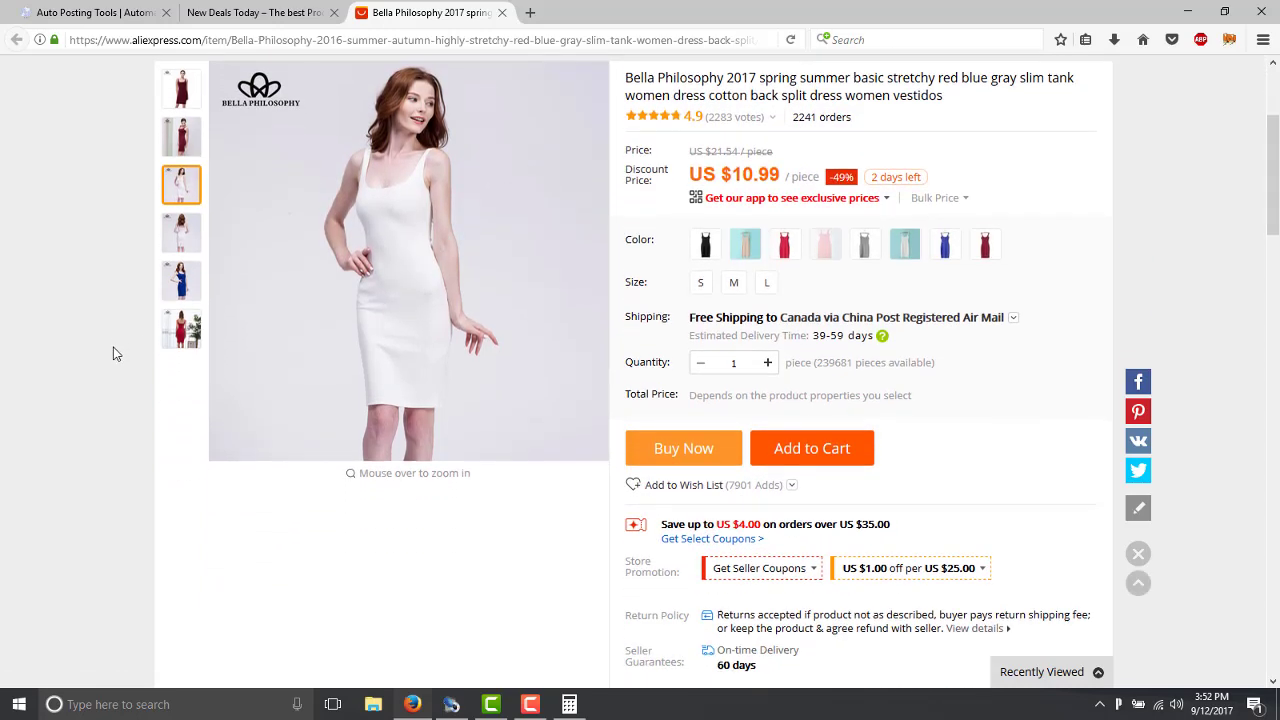
# Compare the New Deals Today storefront with the AliExpress dress listing, selecting the listing's full web address
pyautogui.click(260, 11)
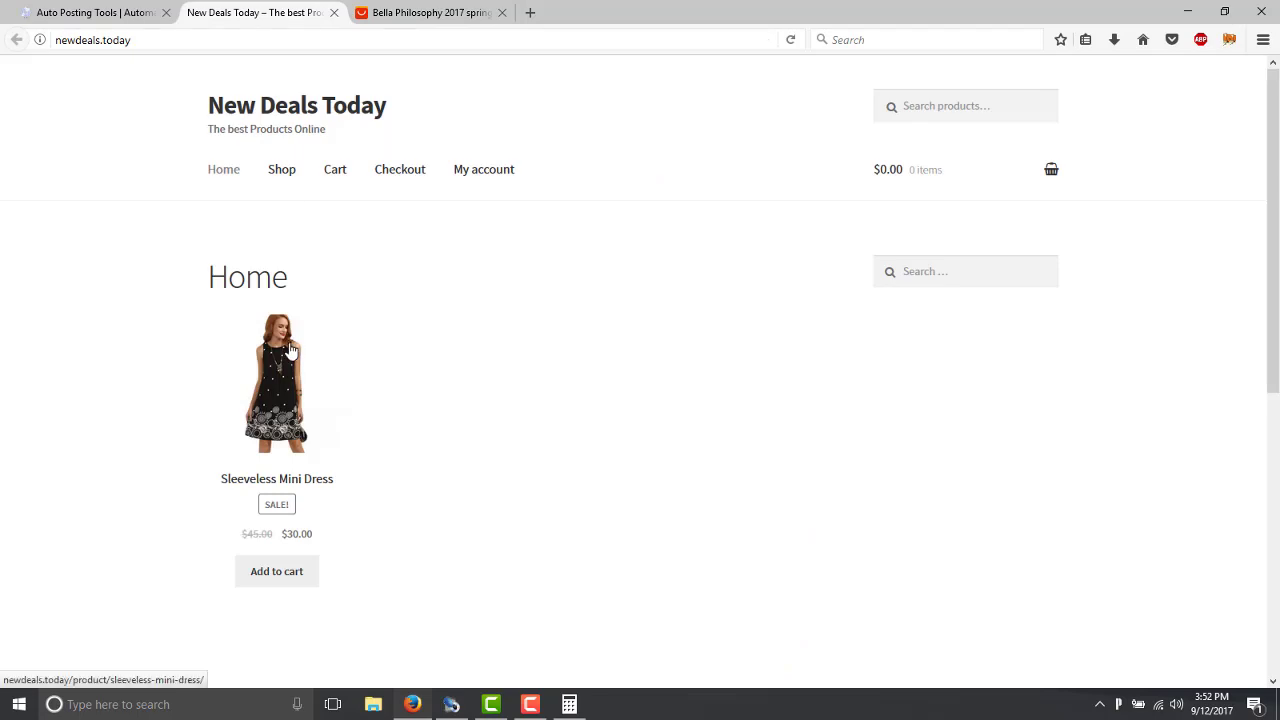
pyautogui.click(437, 8)
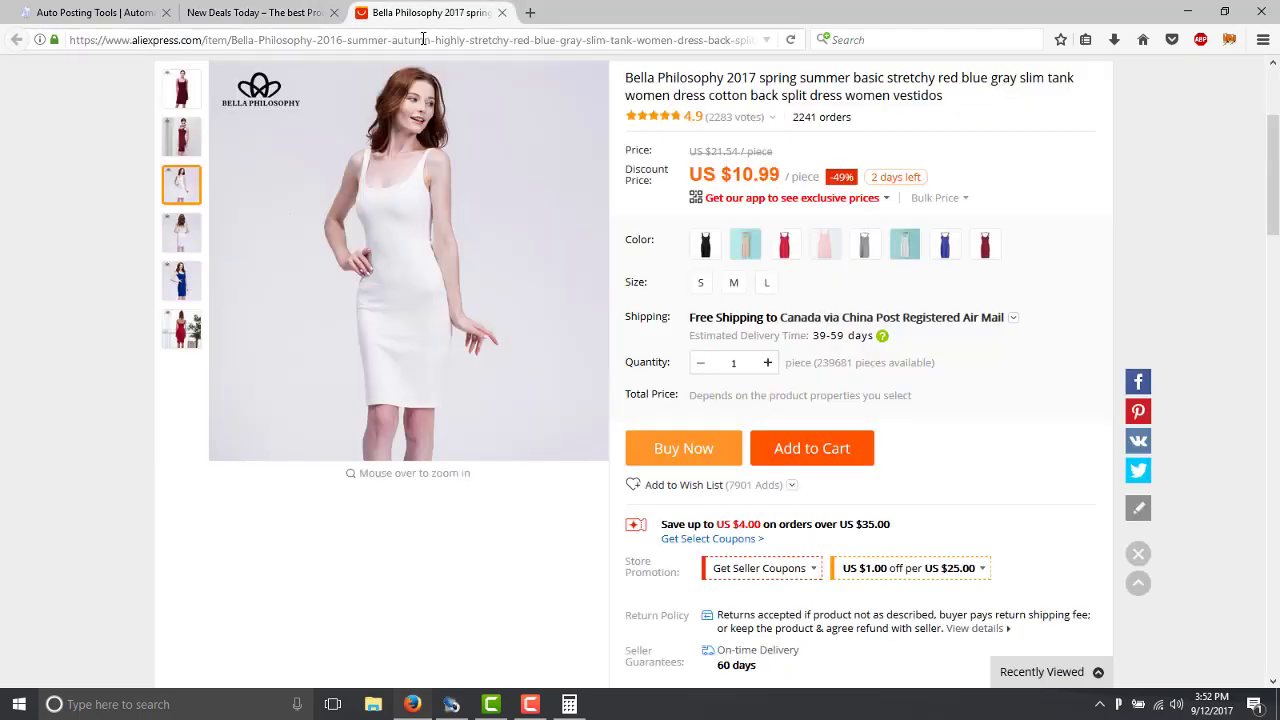
pyautogui.click(424, 40)
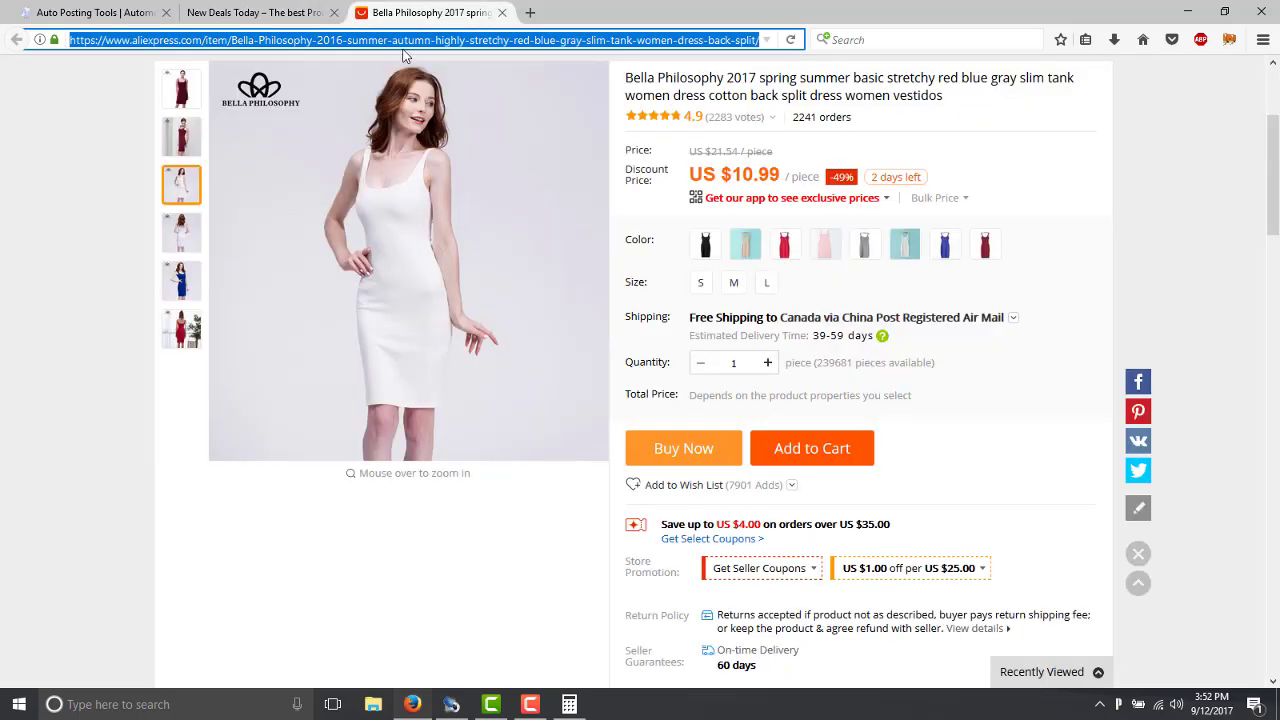
pyautogui.click(305, 14)
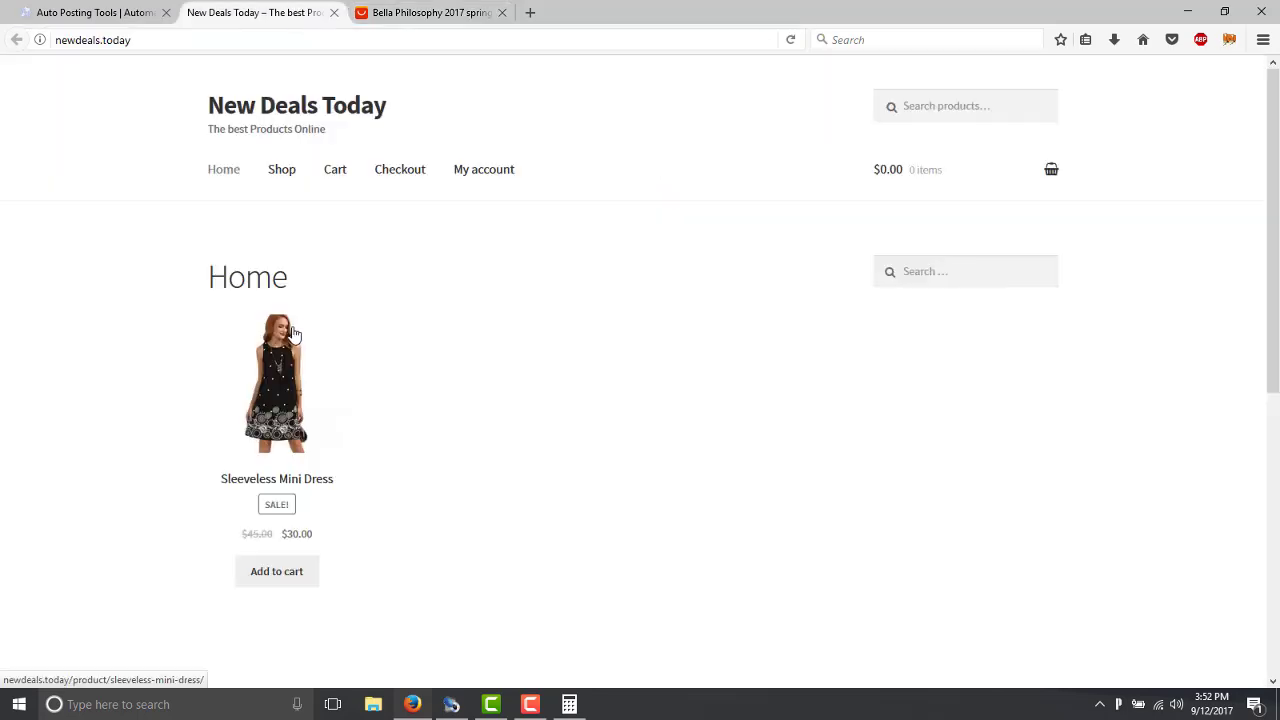
pyautogui.click(453, 8)
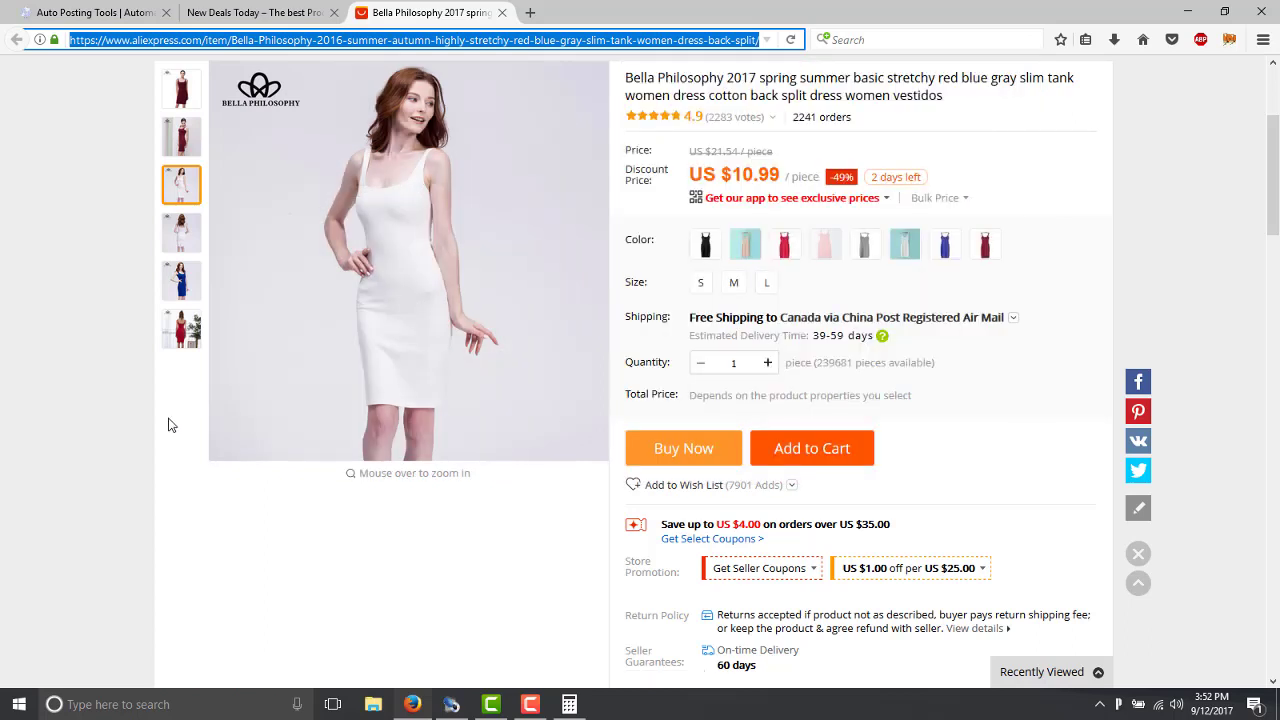
# Examine the Bella Philosophy listing's item specifics, size chart, washing information and description photos
pyautogui.scroll(-2, 168, 425)
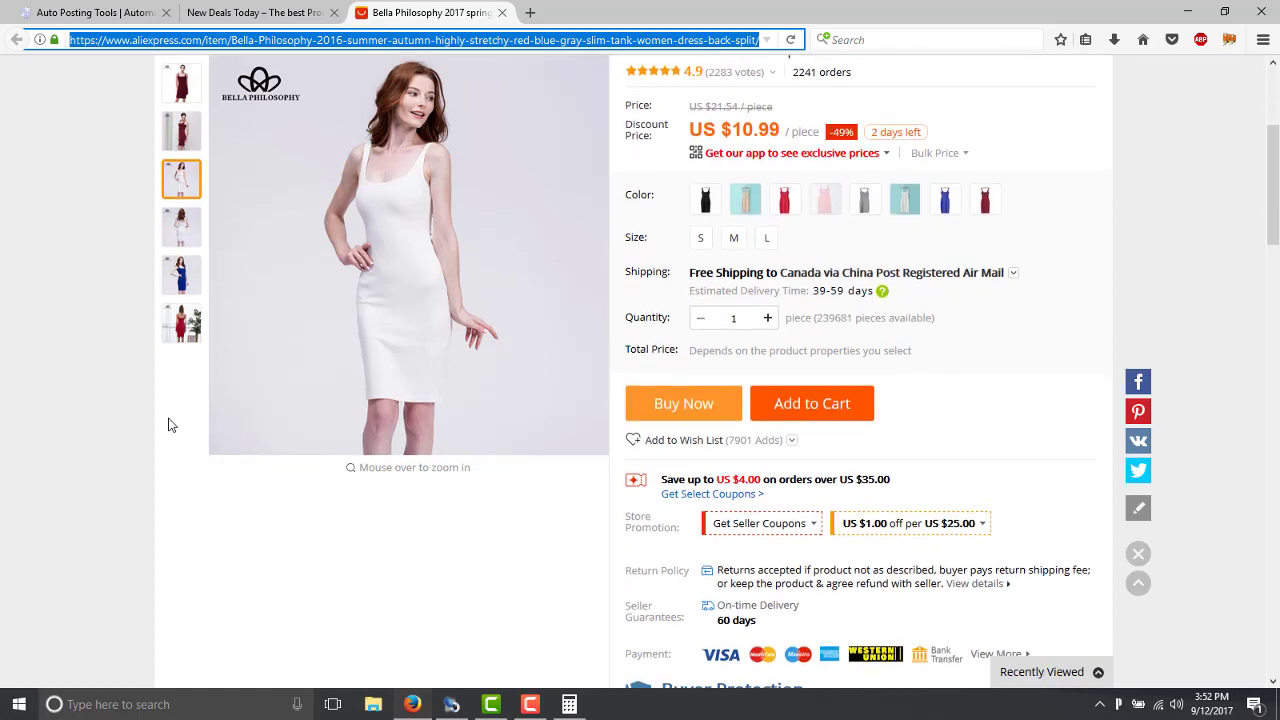
pyautogui.scroll(-3, 168, 425)
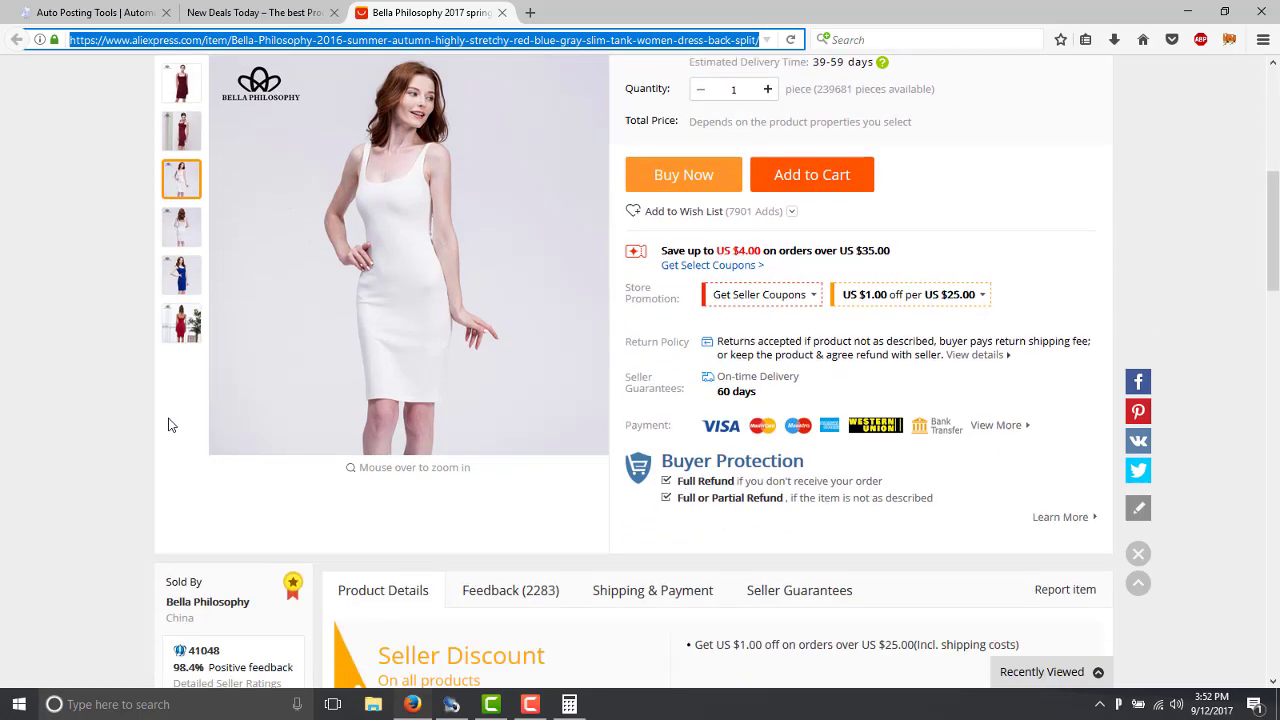
pyautogui.scroll(-3, 120, 450)
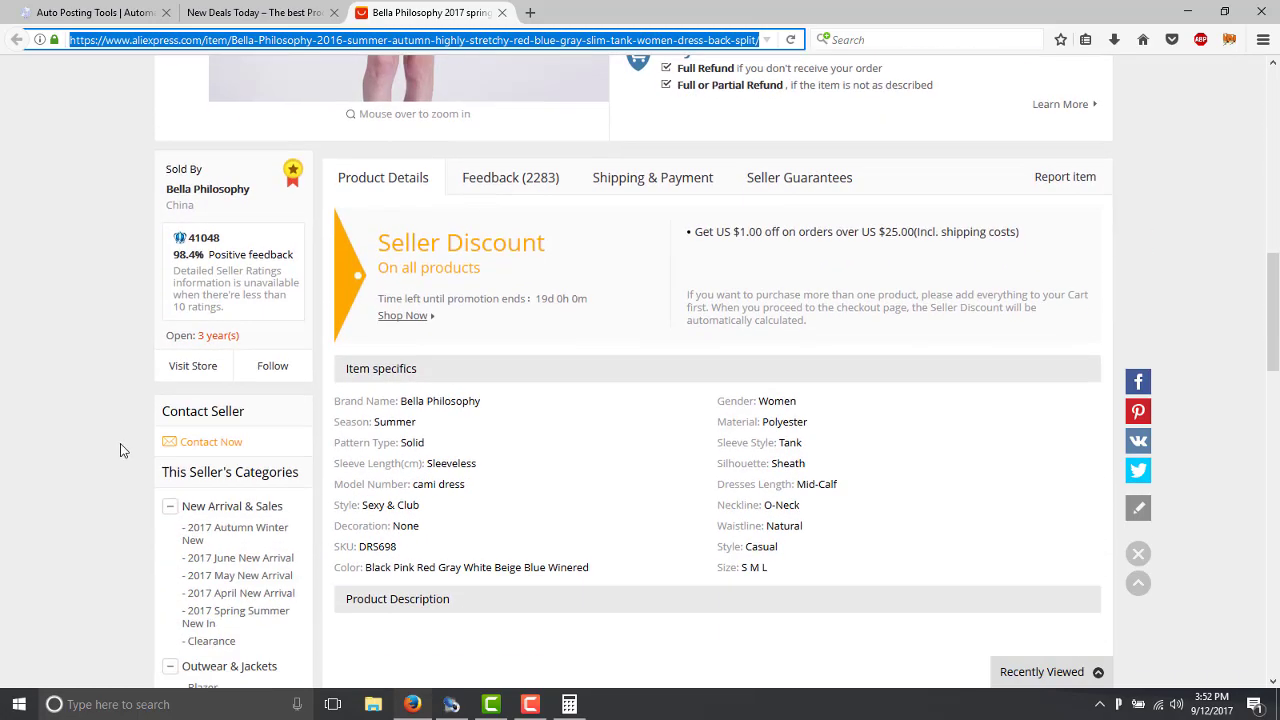
pyautogui.scroll(-5, 537, 426)
pyautogui.scroll(-15, 537, 428)
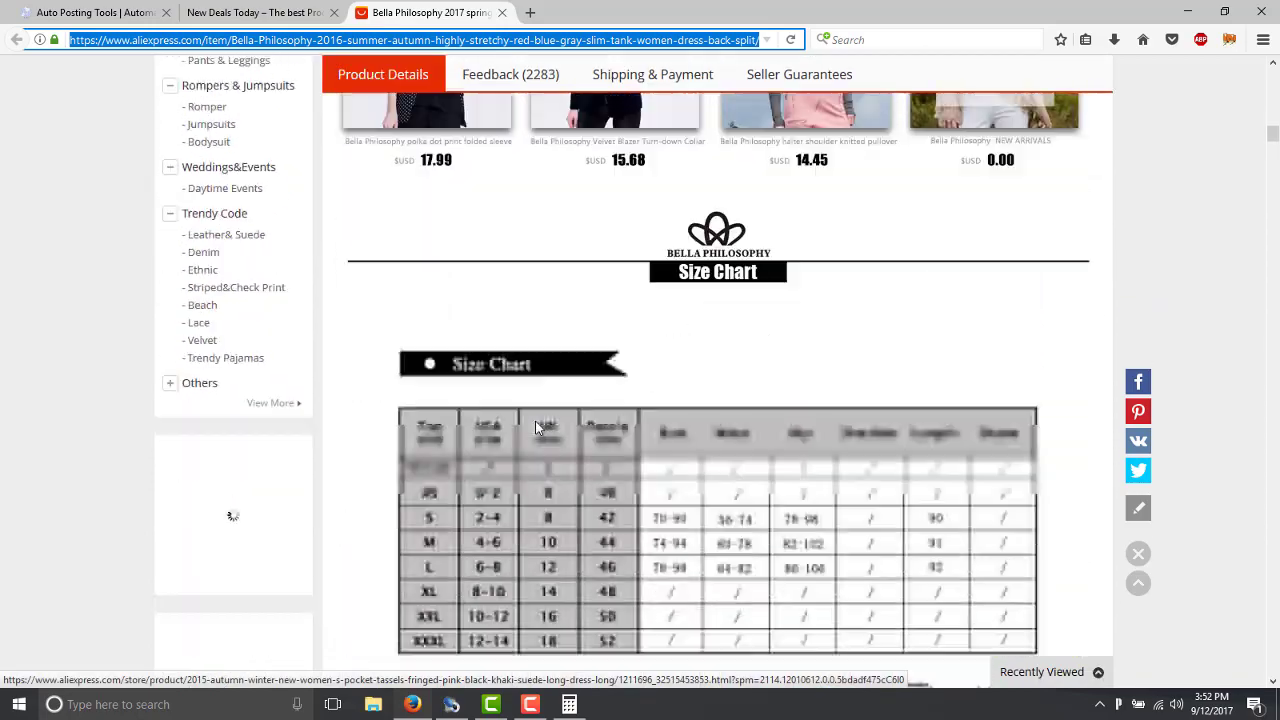
pyautogui.scroll(-15, 537, 428)
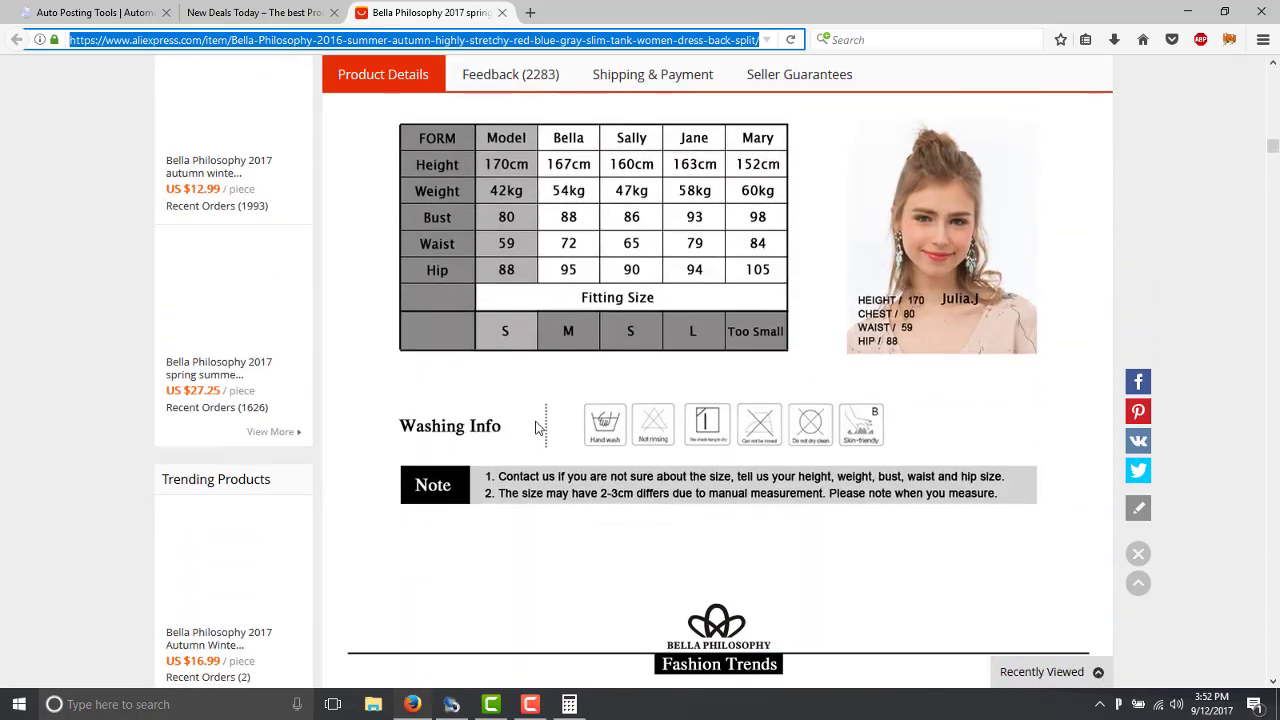
pyautogui.scroll(-15, 535, 428)
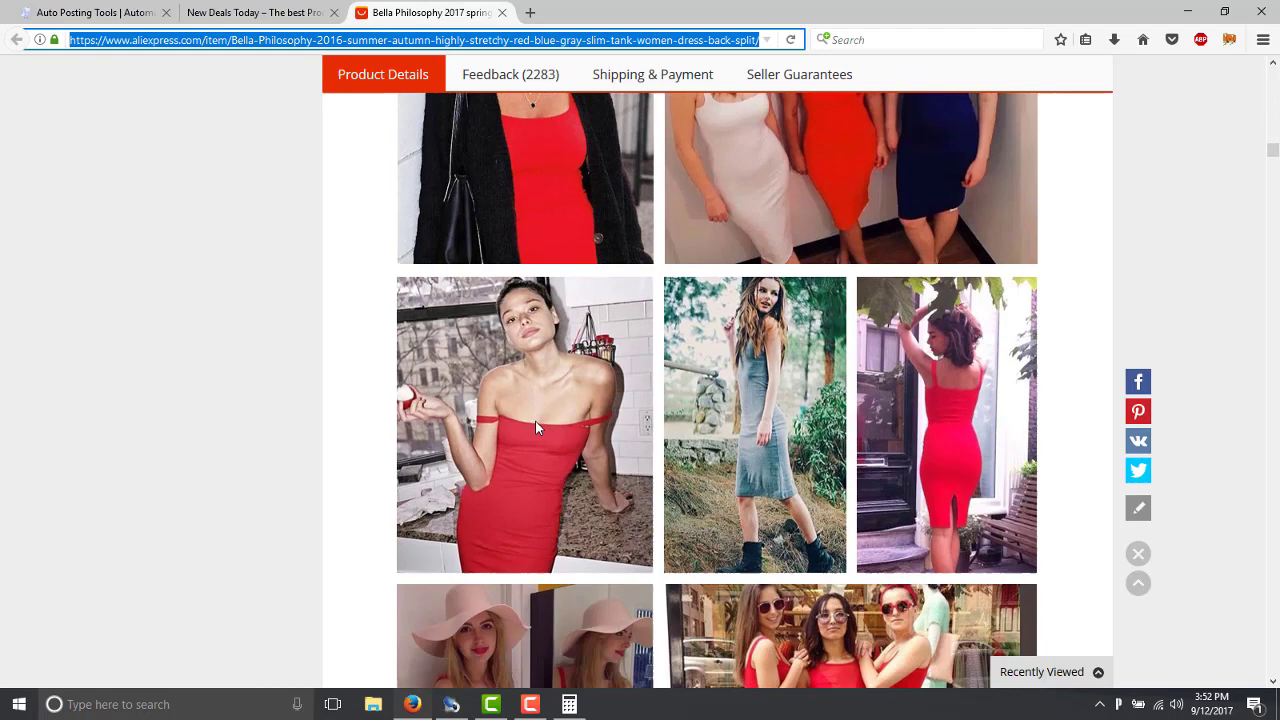
pyautogui.scroll(-15, 535, 428)
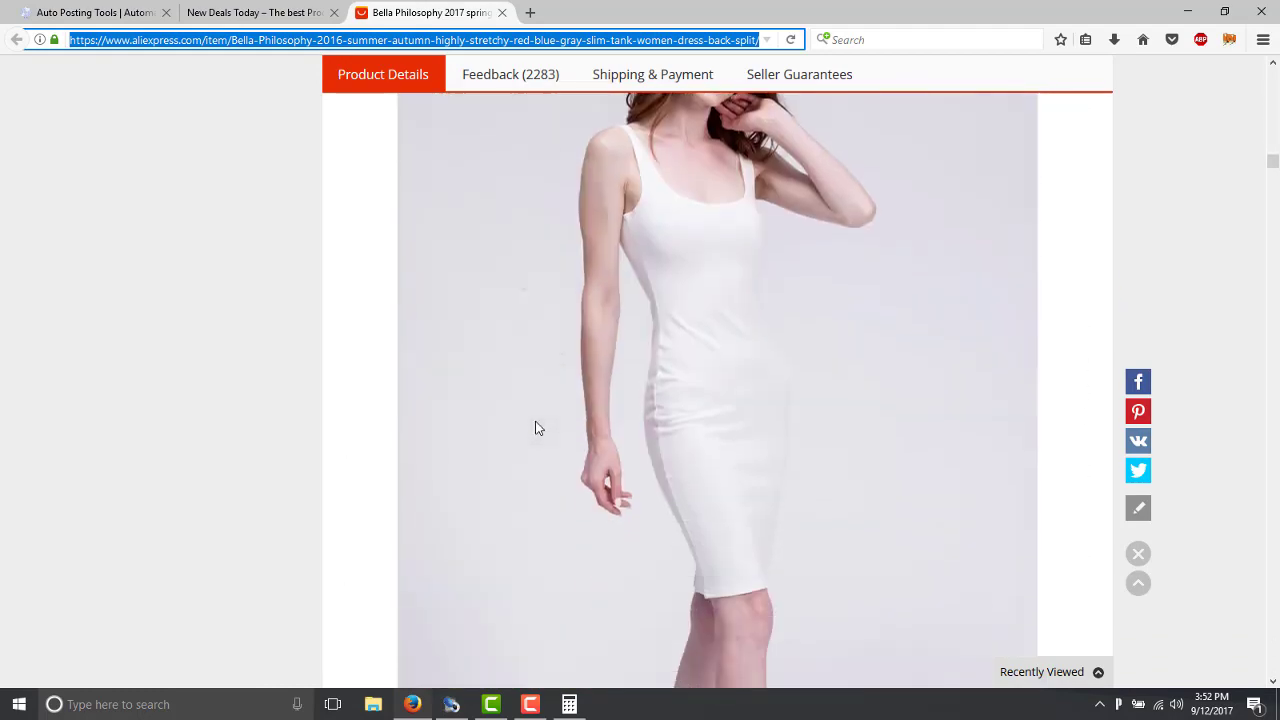
pyautogui.scroll(-15, 535, 428)
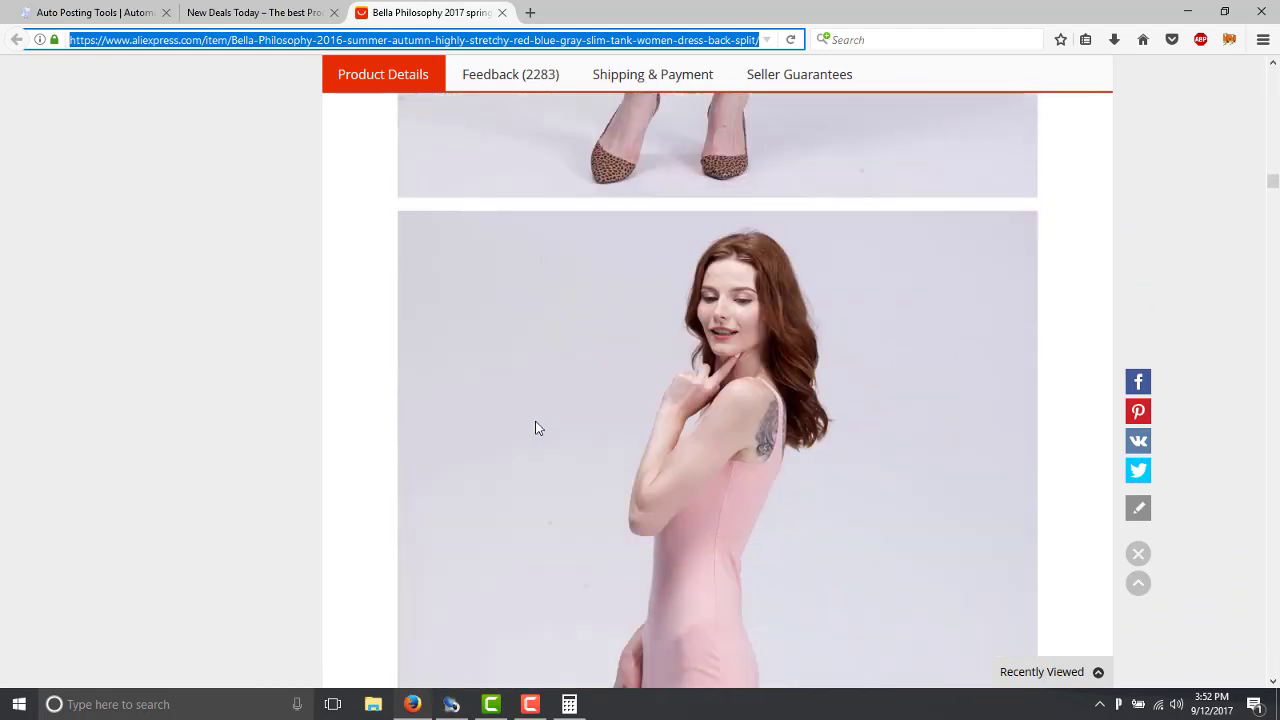
pyautogui.scroll(-5, 535, 428)
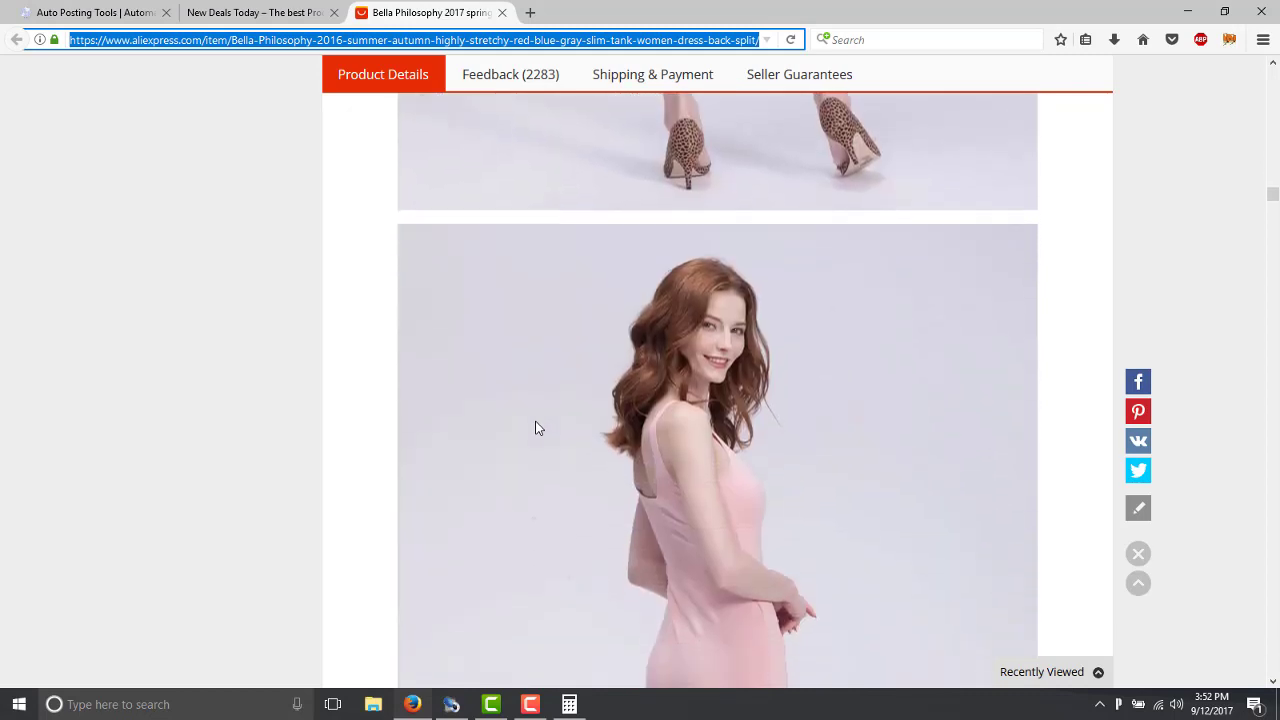
# Open the Sleeveless Mini Dress product in the New Deals Today store and highlight part of its title
pyautogui.click(246, 14)
pyautogui.click(244, 374)
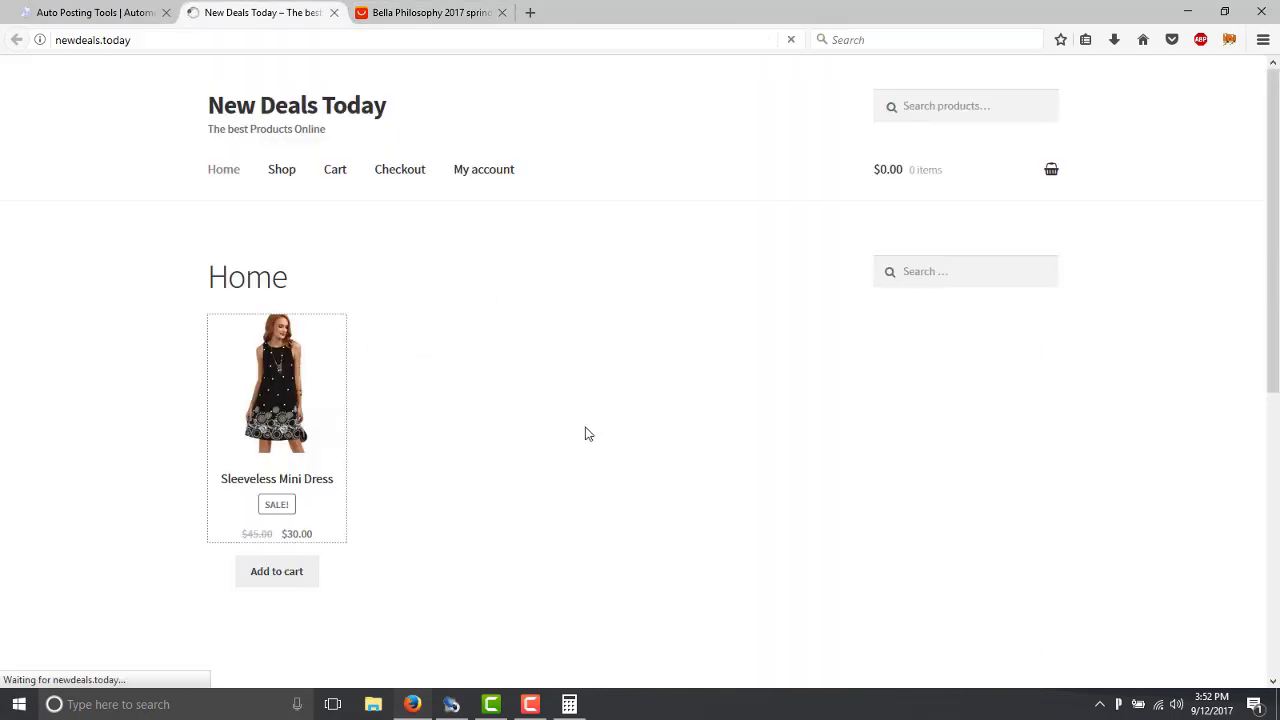
pyautogui.scroll(-1, 703, 517)
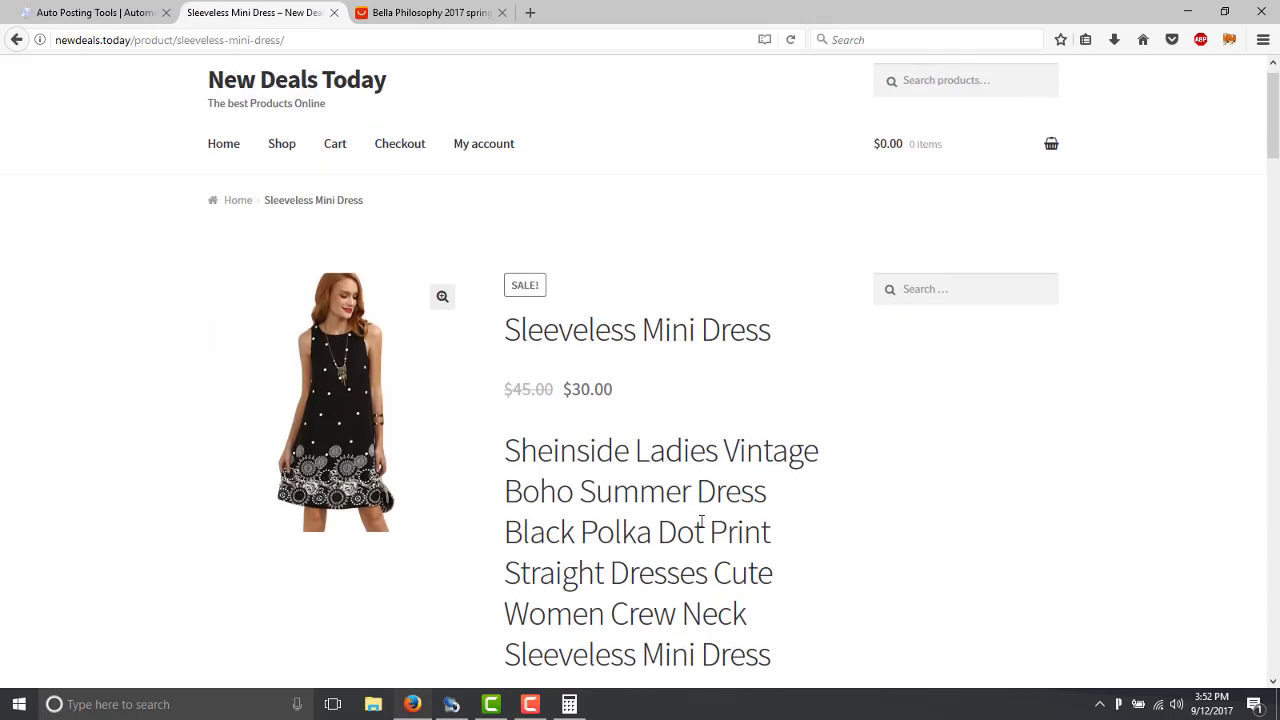
pyautogui.moveTo(578, 330); pyautogui.dragTo(730, 330)
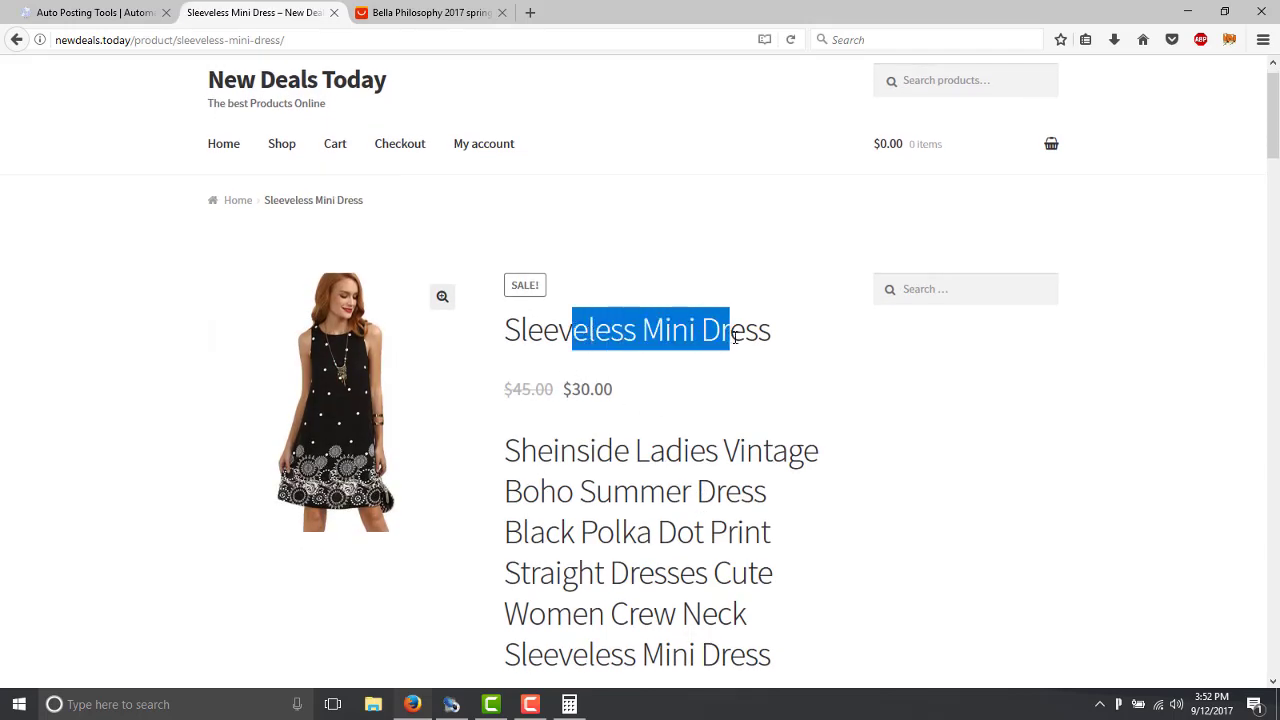
# Compare the AliExpress tank dress listing with the store's Sleeveless Mini Dress page, ending on the store page with the title deselected
pyautogui.click(425, 13)
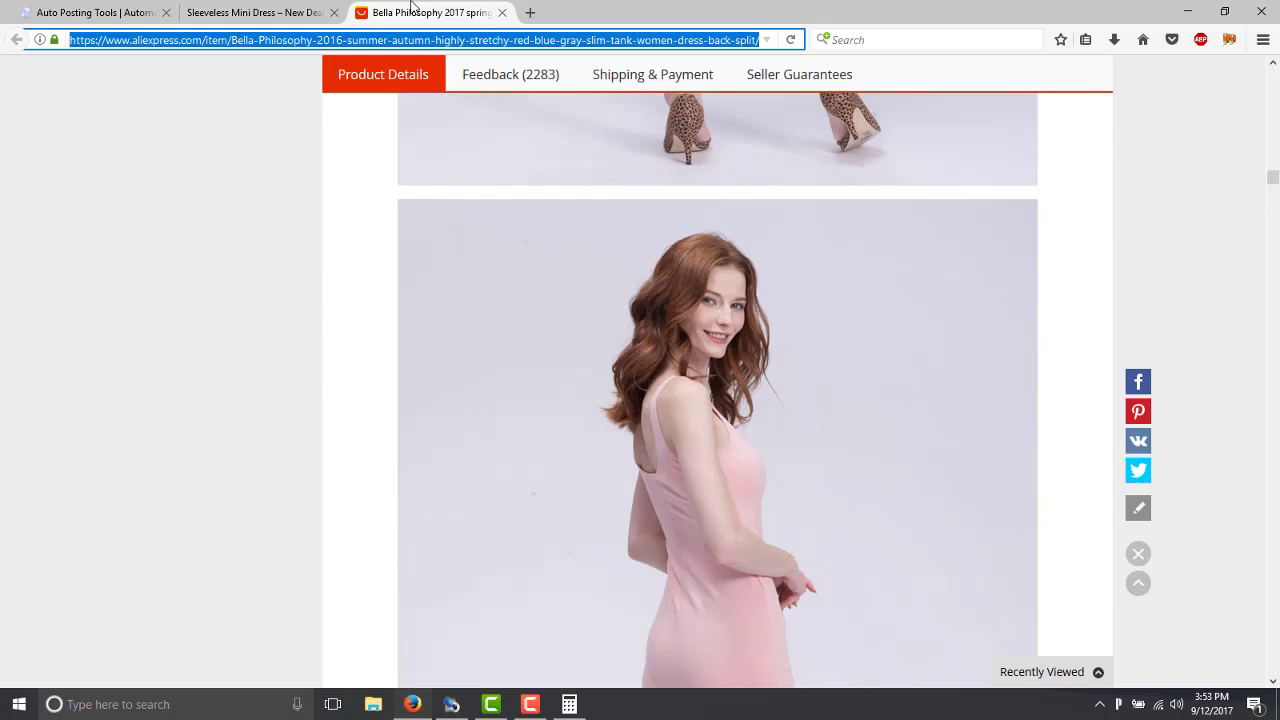
pyautogui.click(245, 12)
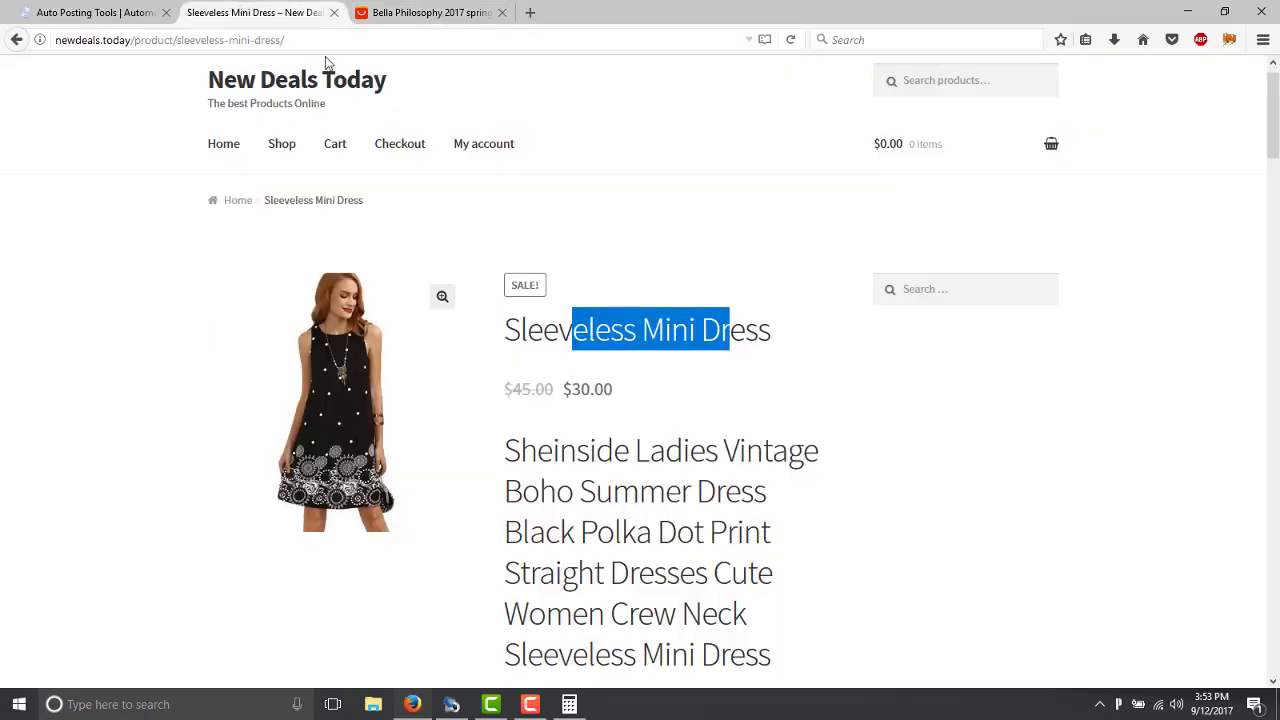
pyautogui.click(400, 13)
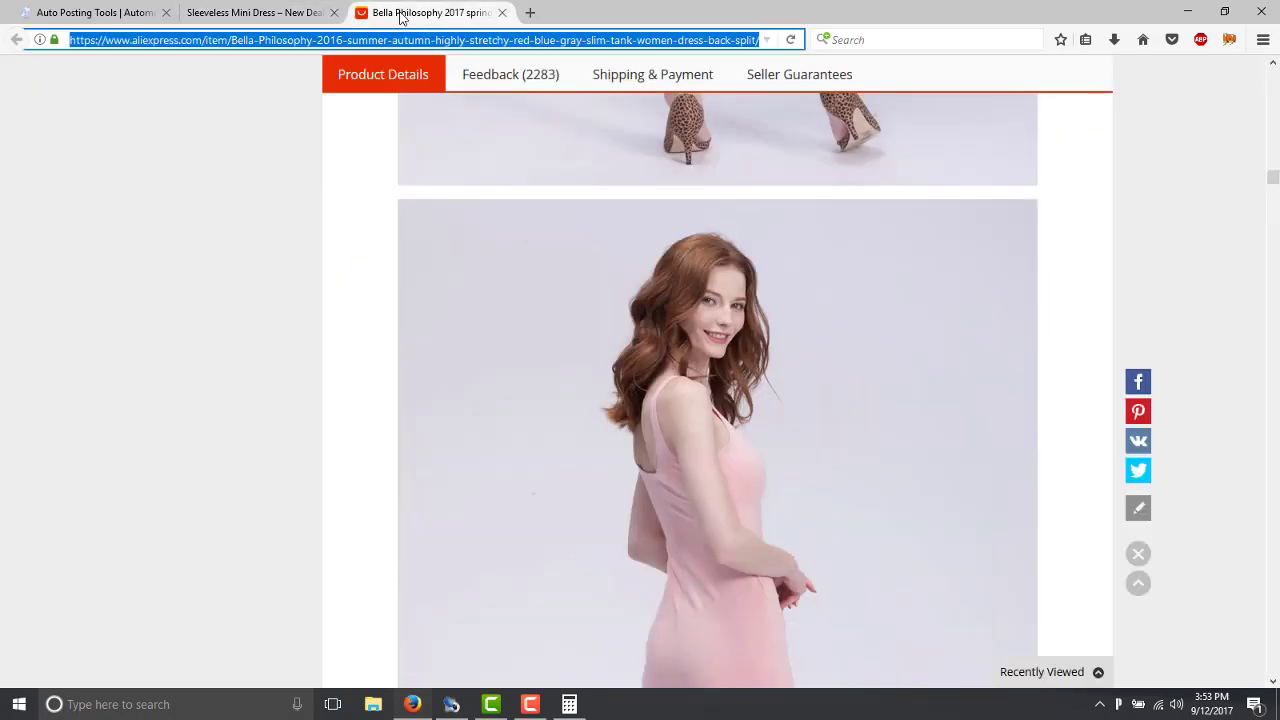
pyautogui.click(270, 11)
pyautogui.click(639, 490)
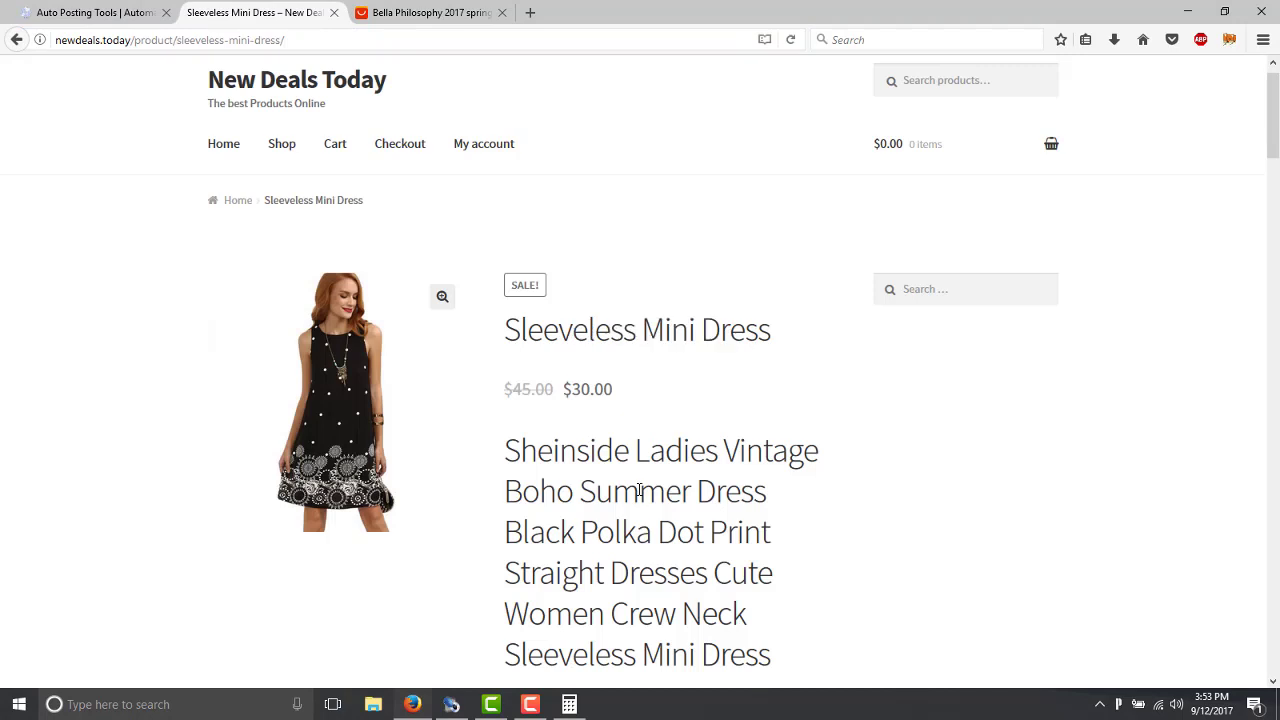
# Examine the Sleeveless Mini Dress page's short description, size table and product photos, and return to its beginning
pyautogui.scroll(-4, 639, 490)
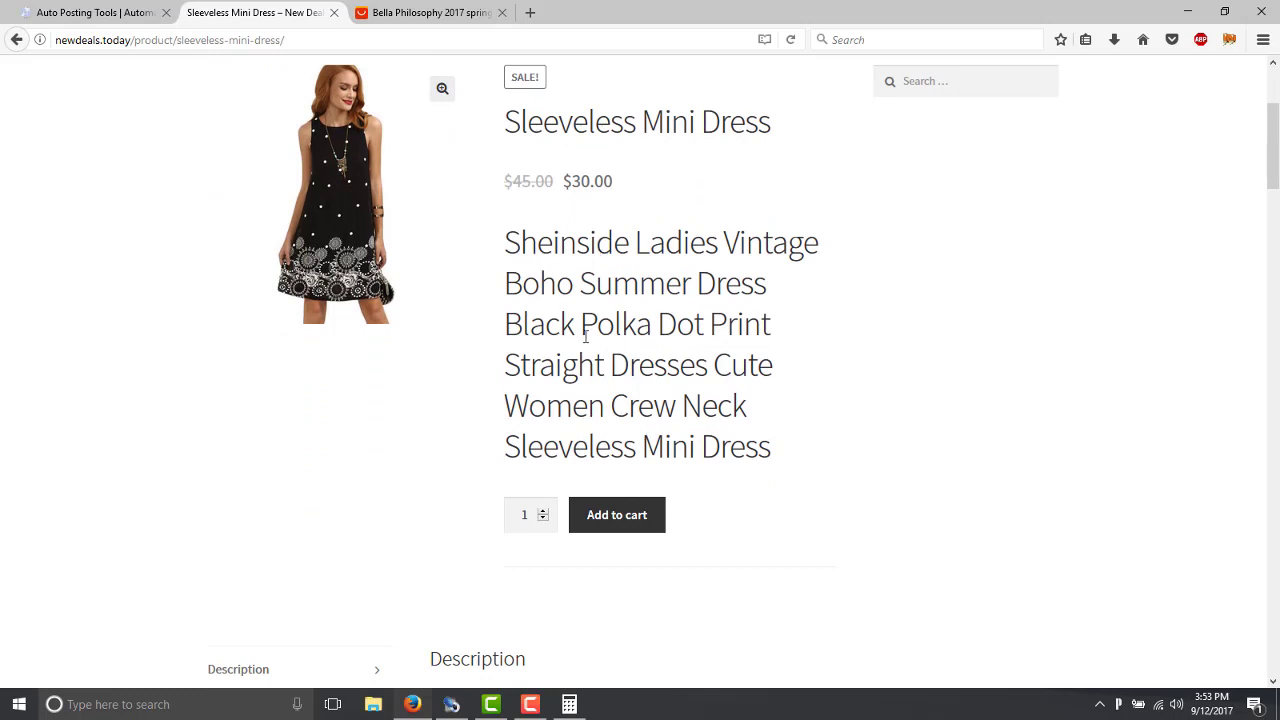
pyautogui.moveTo(542, 270); pyautogui.dragTo(615, 378)
pyautogui.click(615, 378)
pyautogui.scroll(-5, 615, 378)
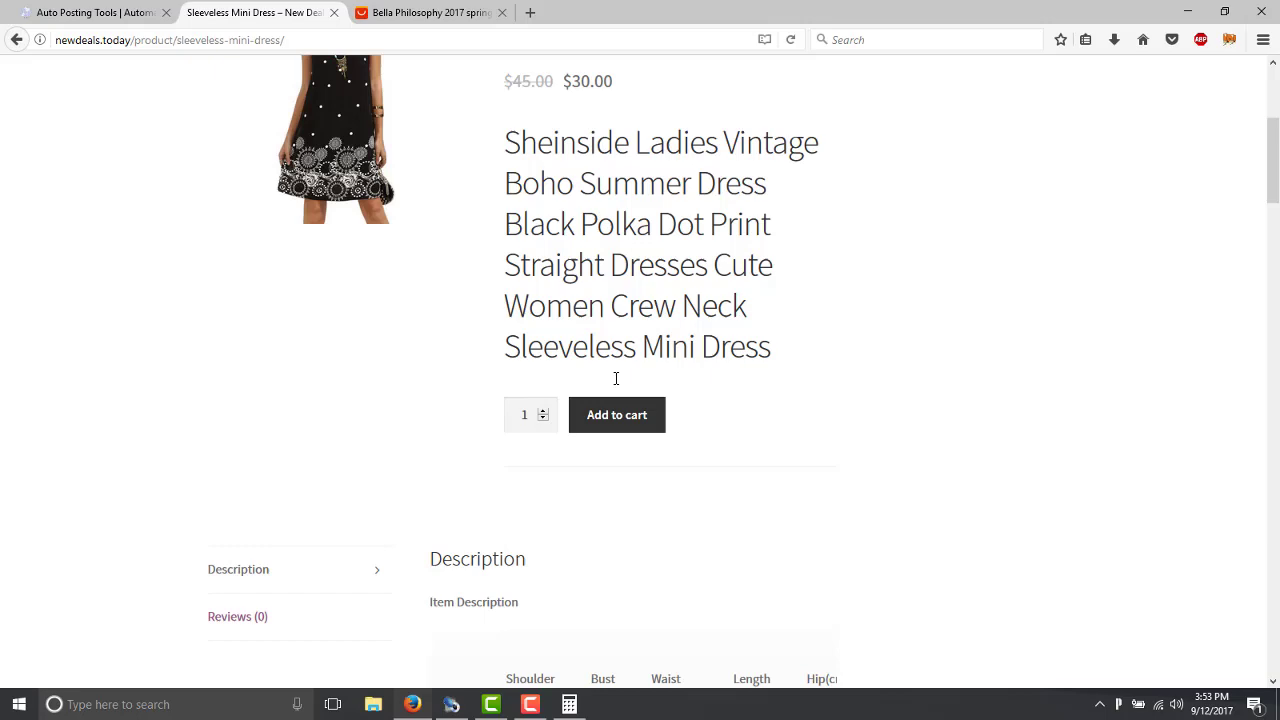
pyautogui.scroll(-5, 615, 378)
pyautogui.scroll(-7, 611, 428)
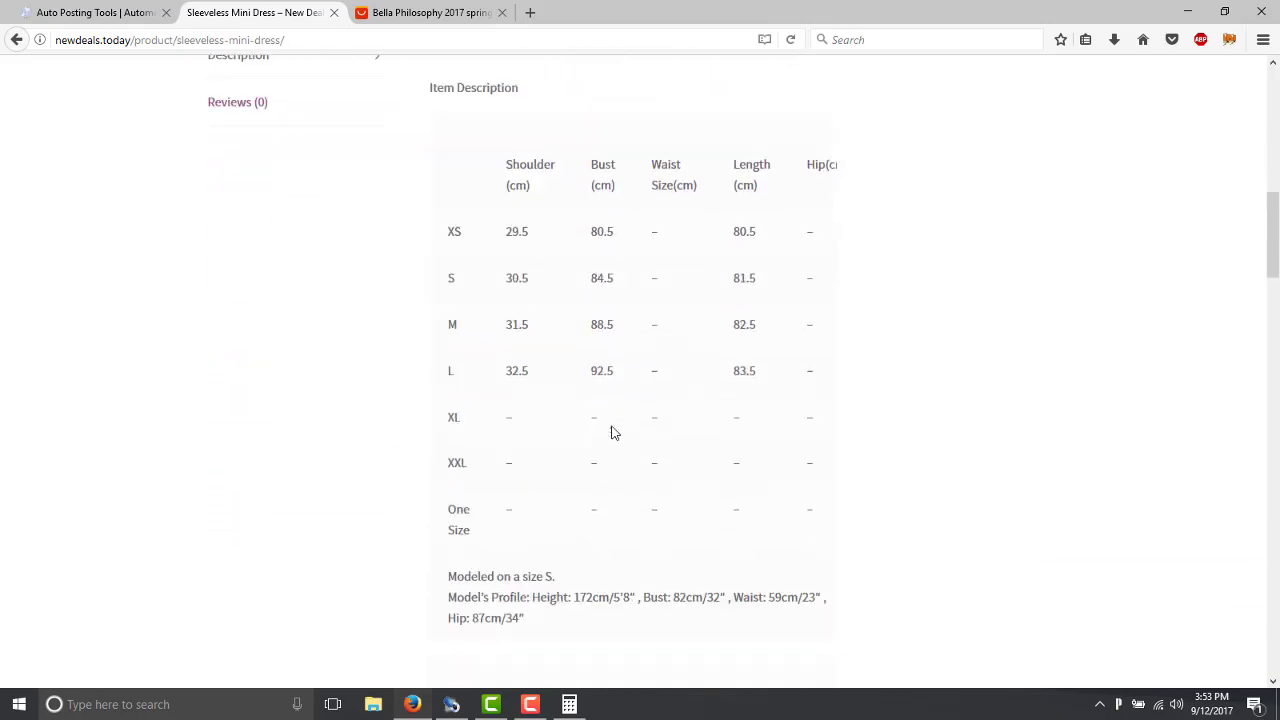
pyautogui.scroll(-15, 611, 432)
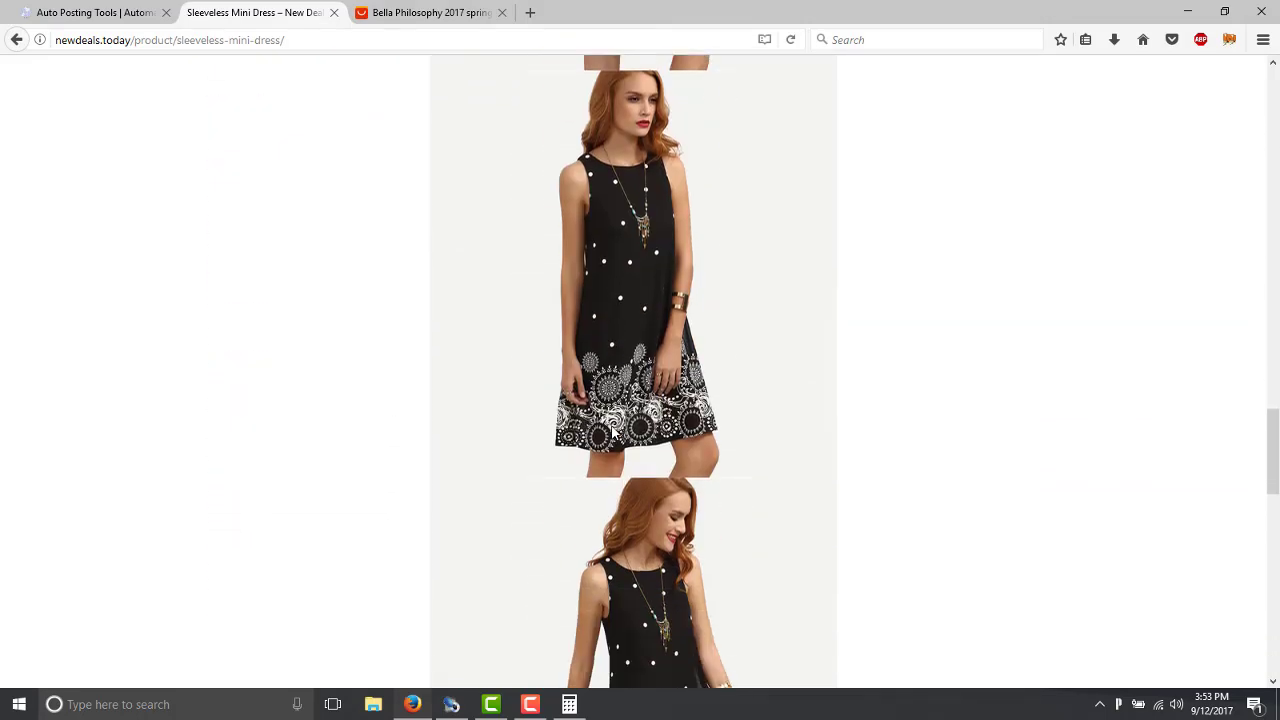
pyautogui.scroll(-8, 613, 432)
pyautogui.scroll(15, 612, 432)
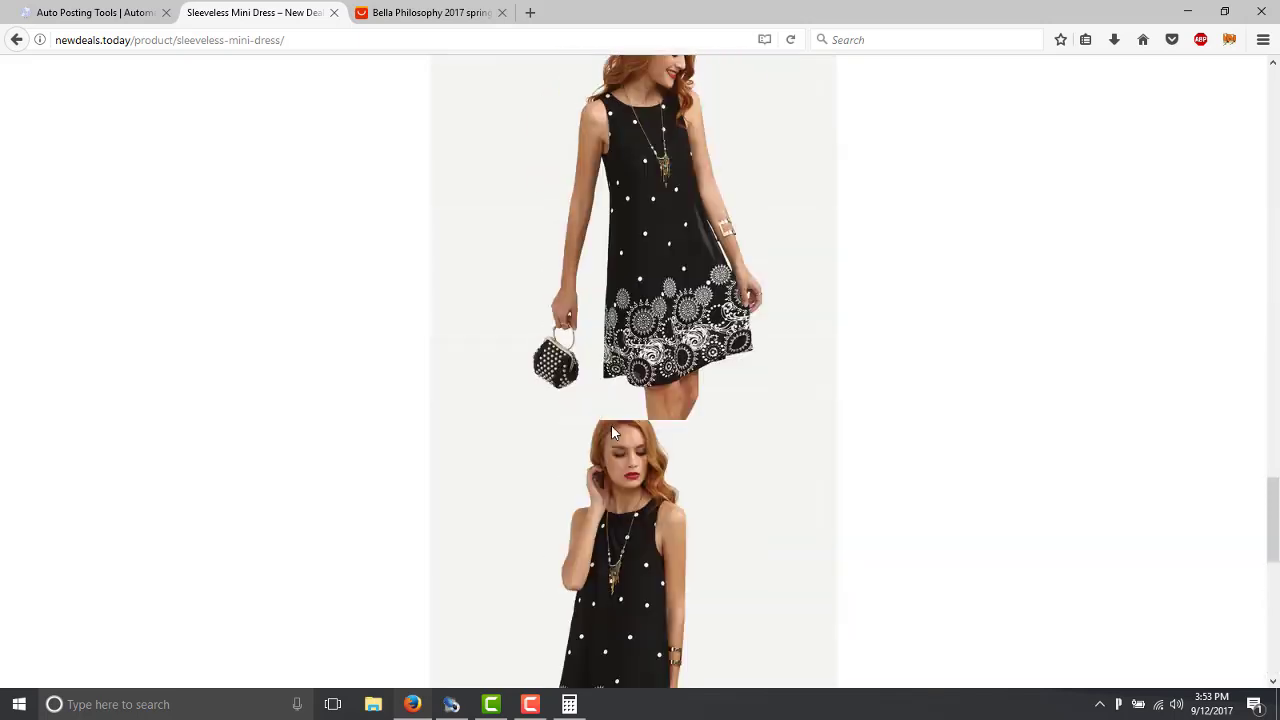
pyautogui.scroll(10, 611, 432)
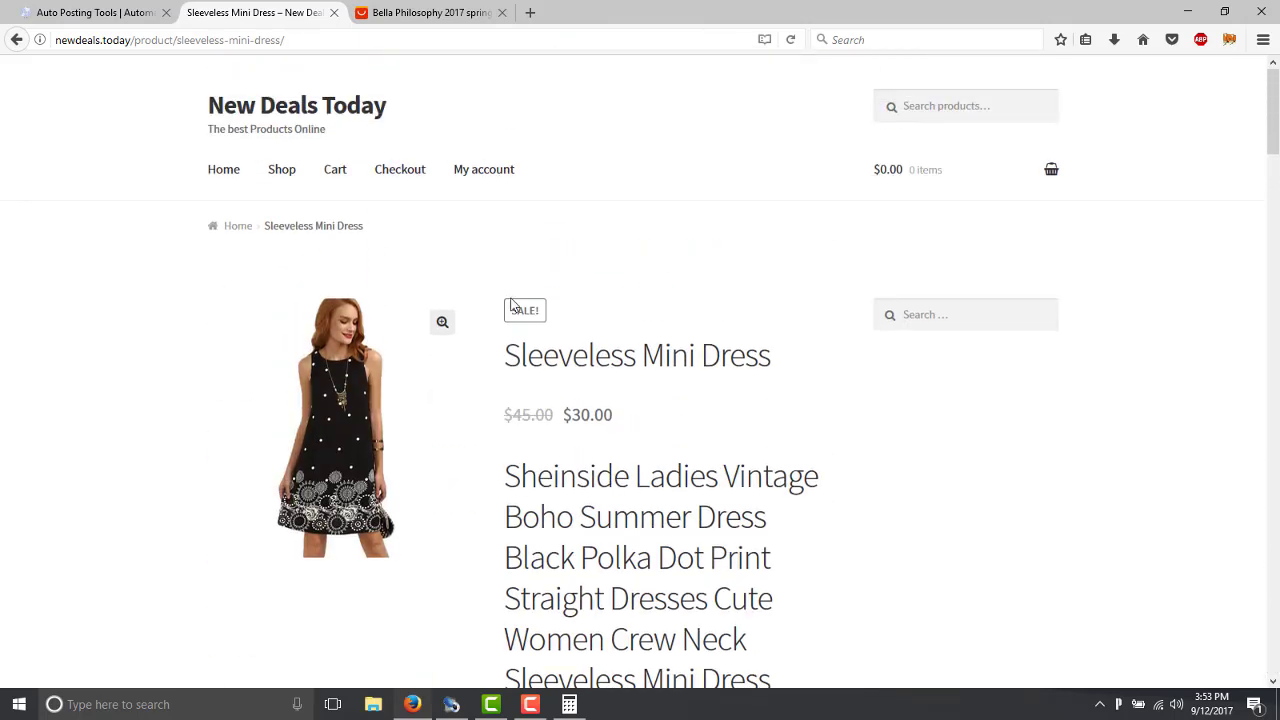
# Switch back to the Alli Express Scraper and preview the Nice-forever faux jacket dress and the MUICHES lace dress
pyautogui.hotkey('ctrl', 'Tab')
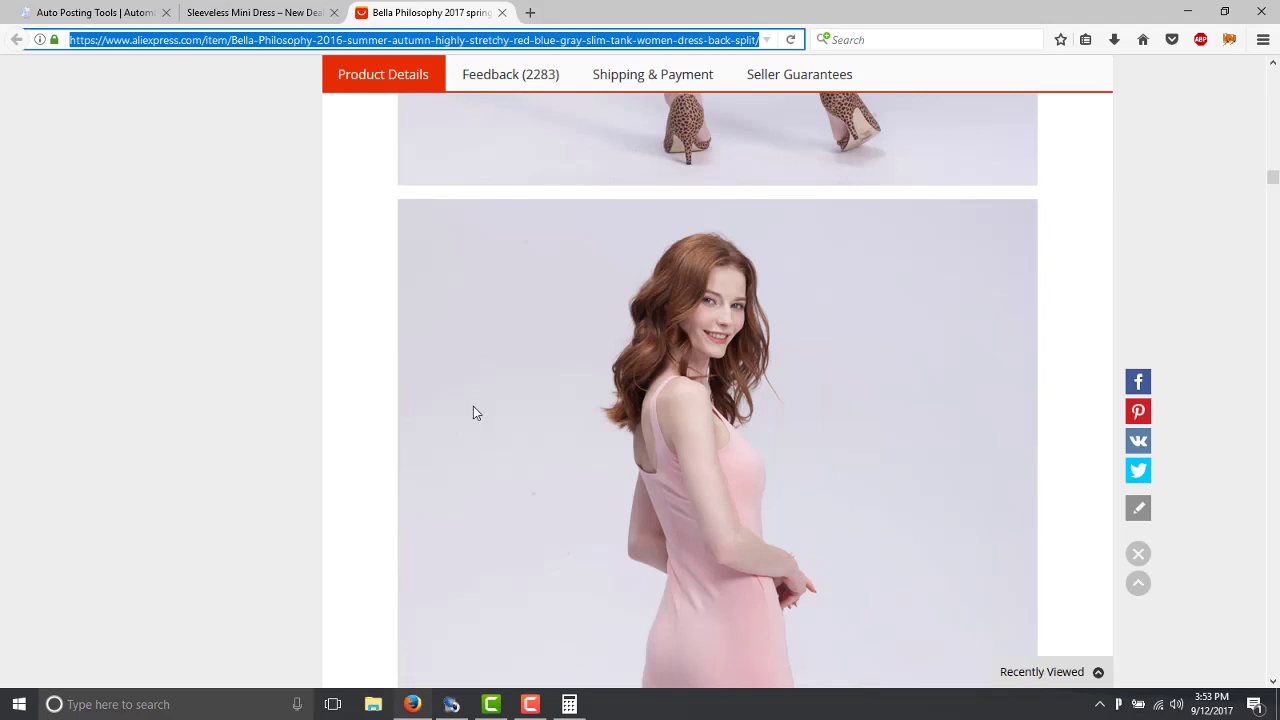
pyautogui.click(451, 704)
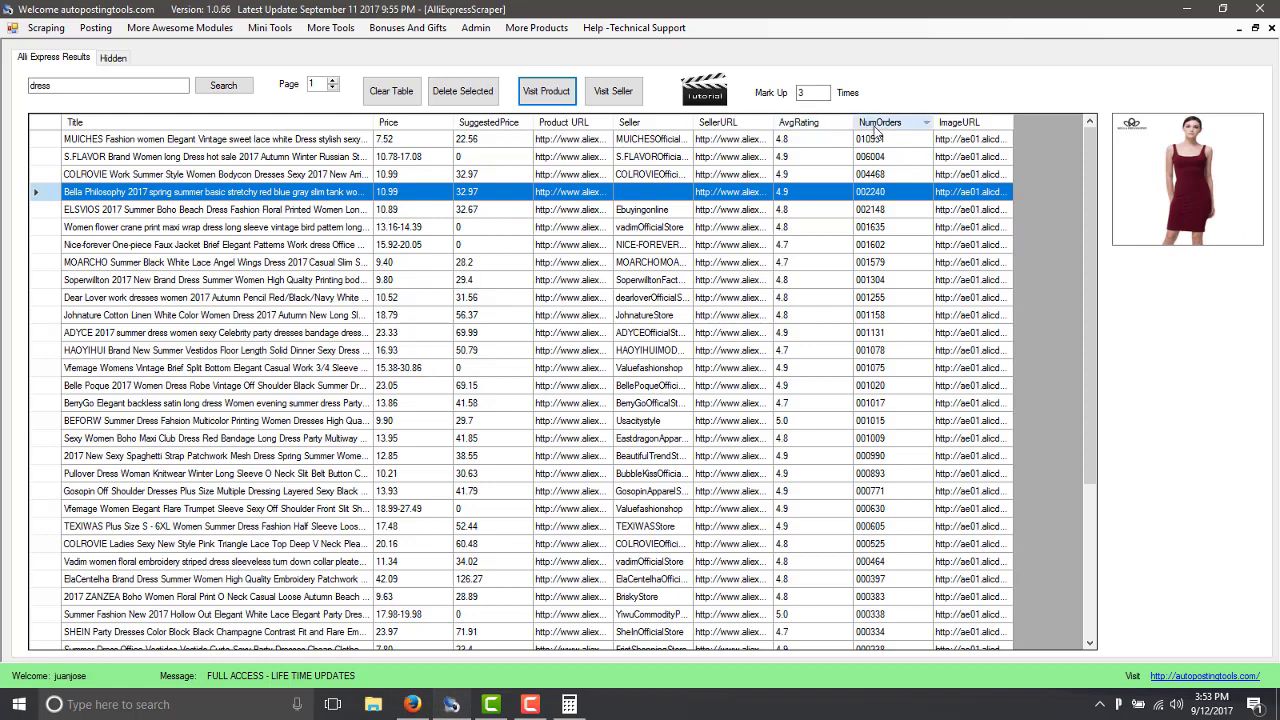
pyautogui.click(838, 250)
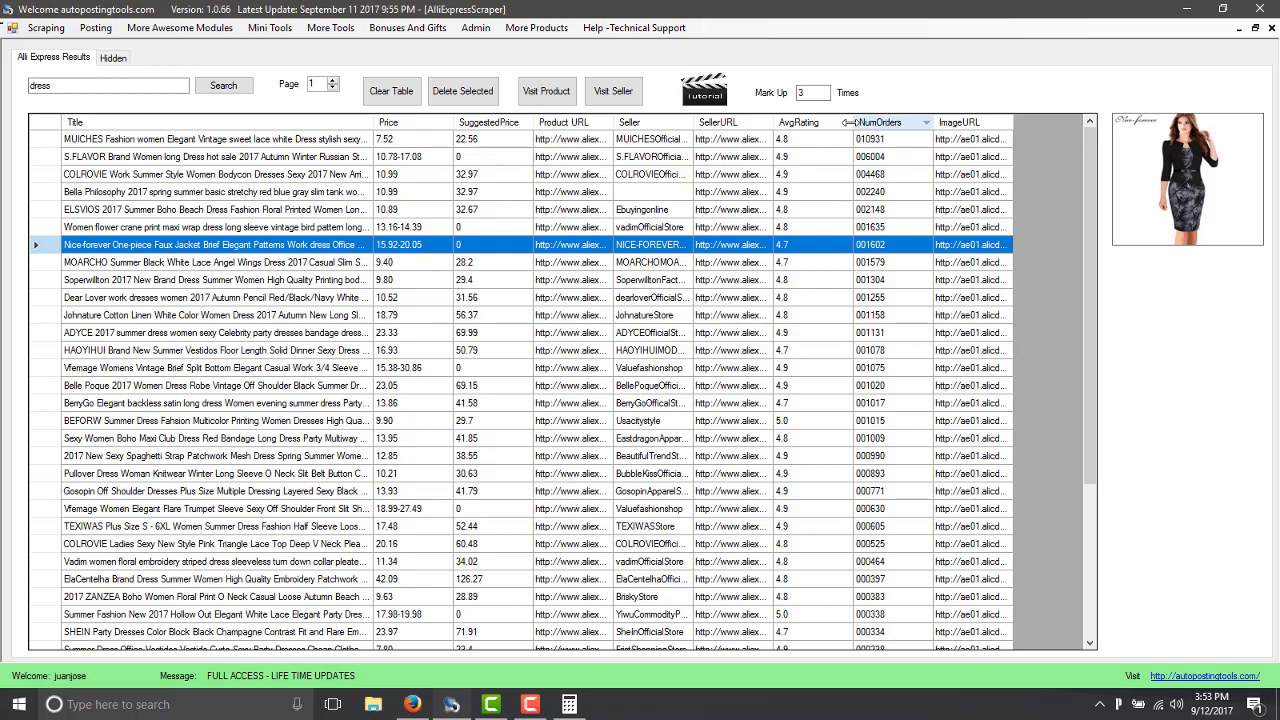
pyautogui.click(807, 141)
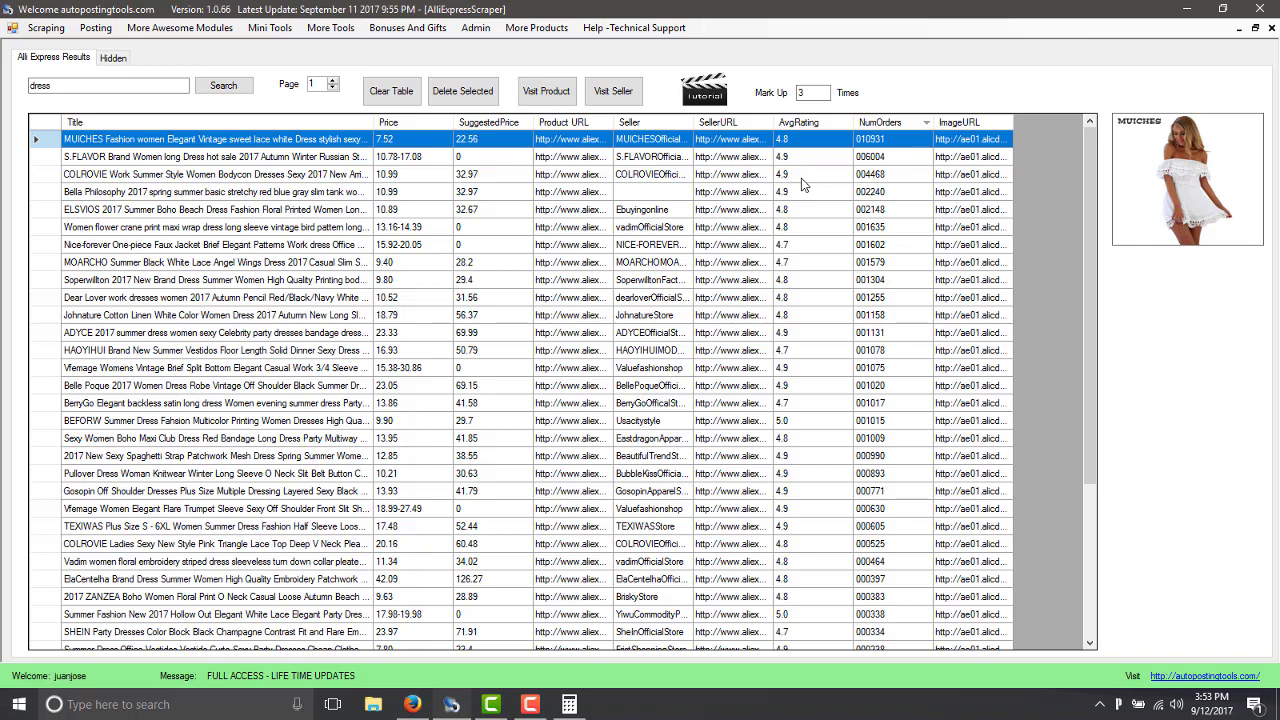
# Preview the Bella Philosophy tank dress and the BerryGo satin long dress, and look through the remaining results
pyautogui.click(872, 193)
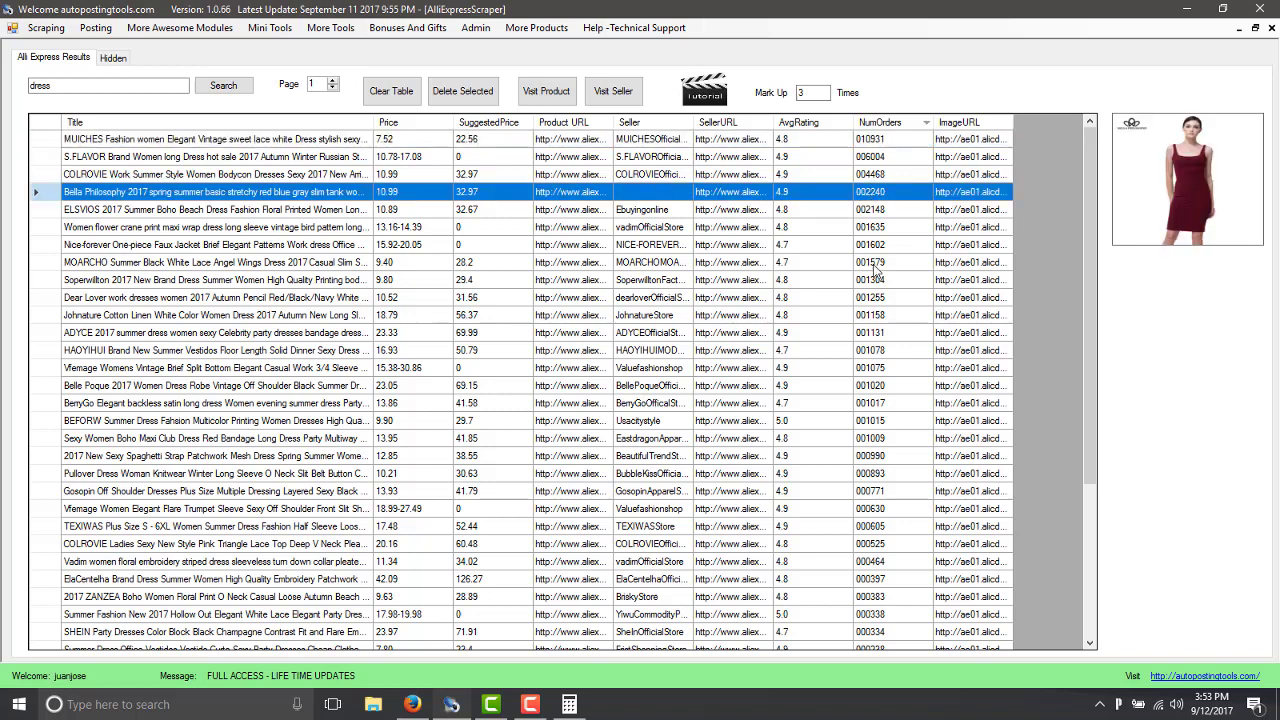
pyautogui.click(834, 404)
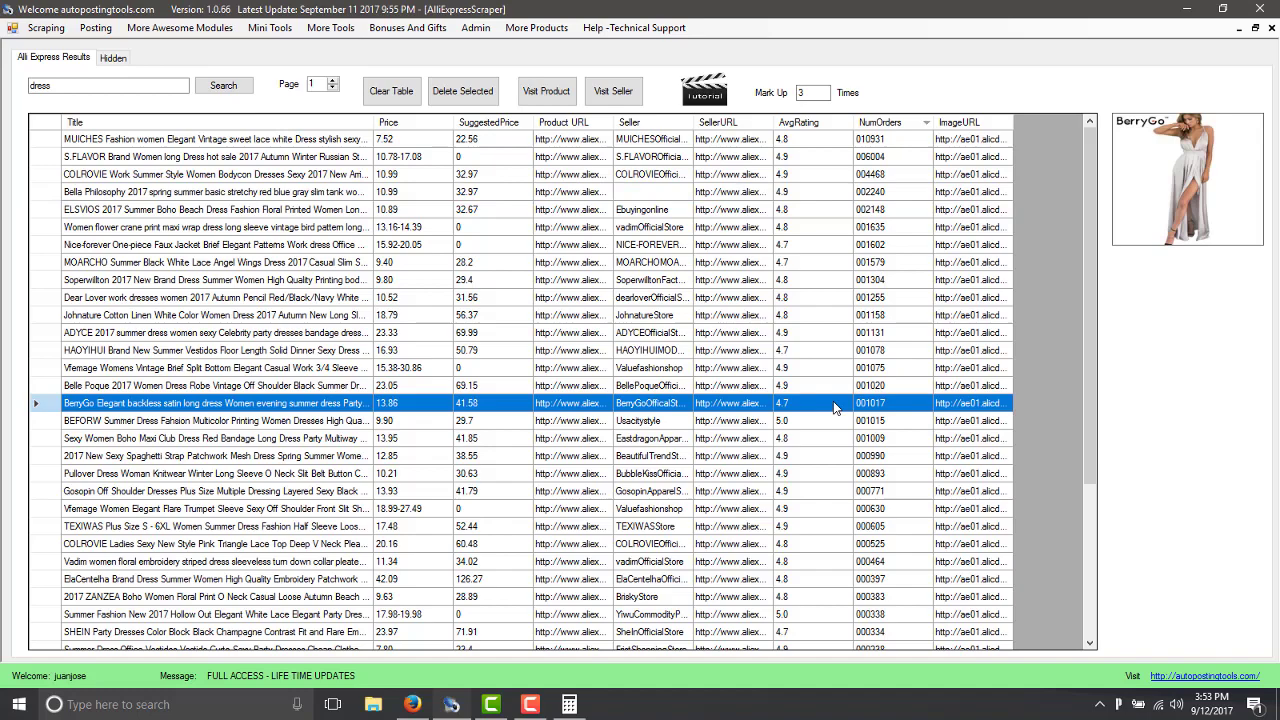
pyautogui.scroll(-3, 835, 405)
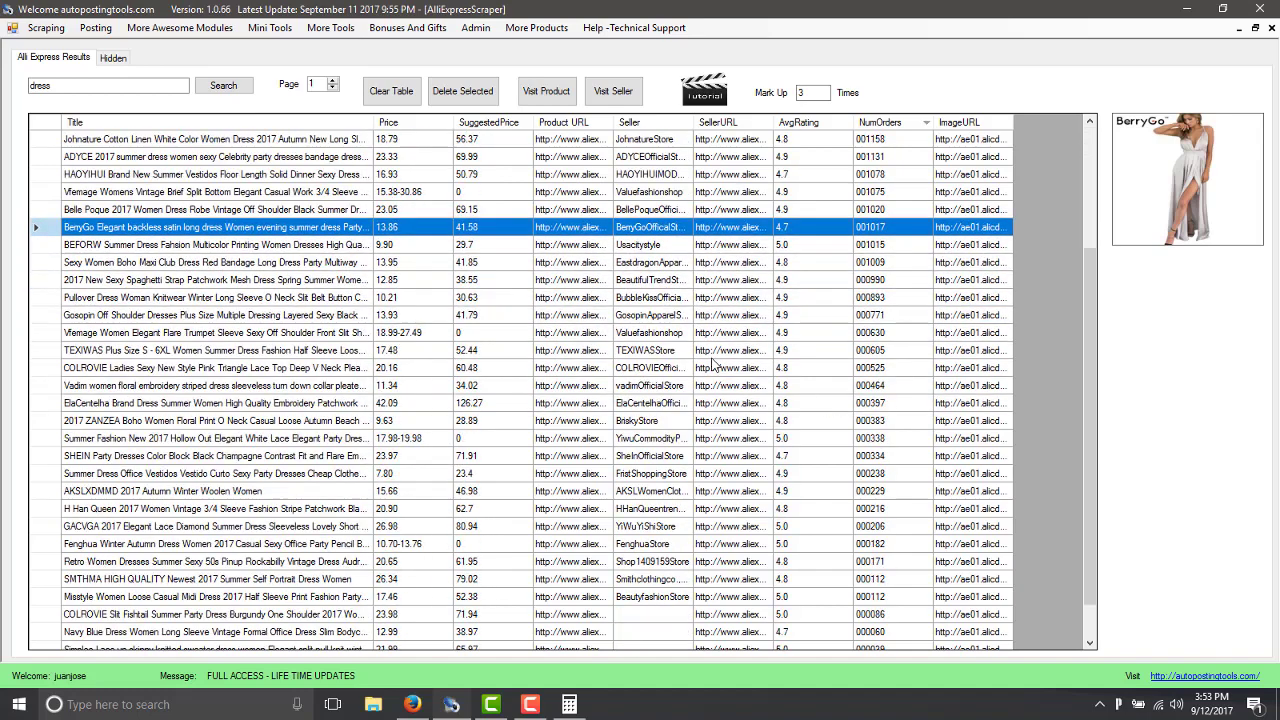
pyautogui.scroll(-1, 714, 365)
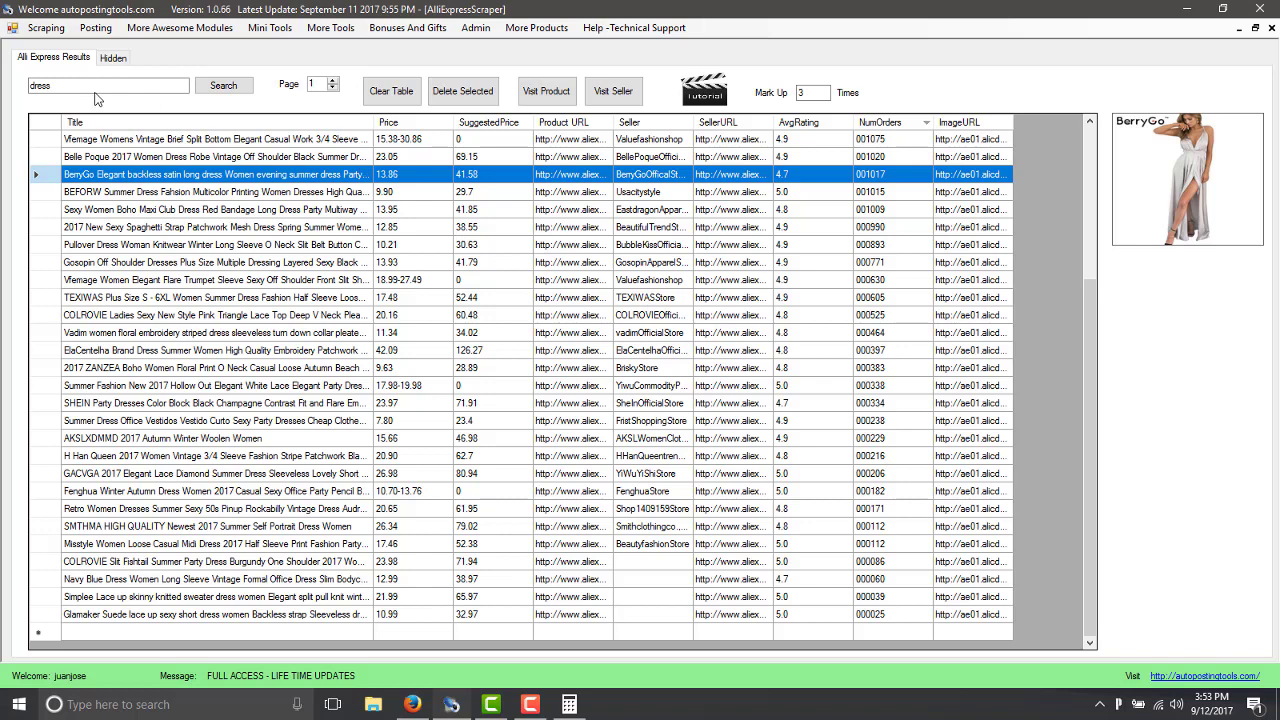
# Open the Amazon Scraper from the e-commerce modules and show its Best Seller Products By Category section
pyautogui.click(38, 29)
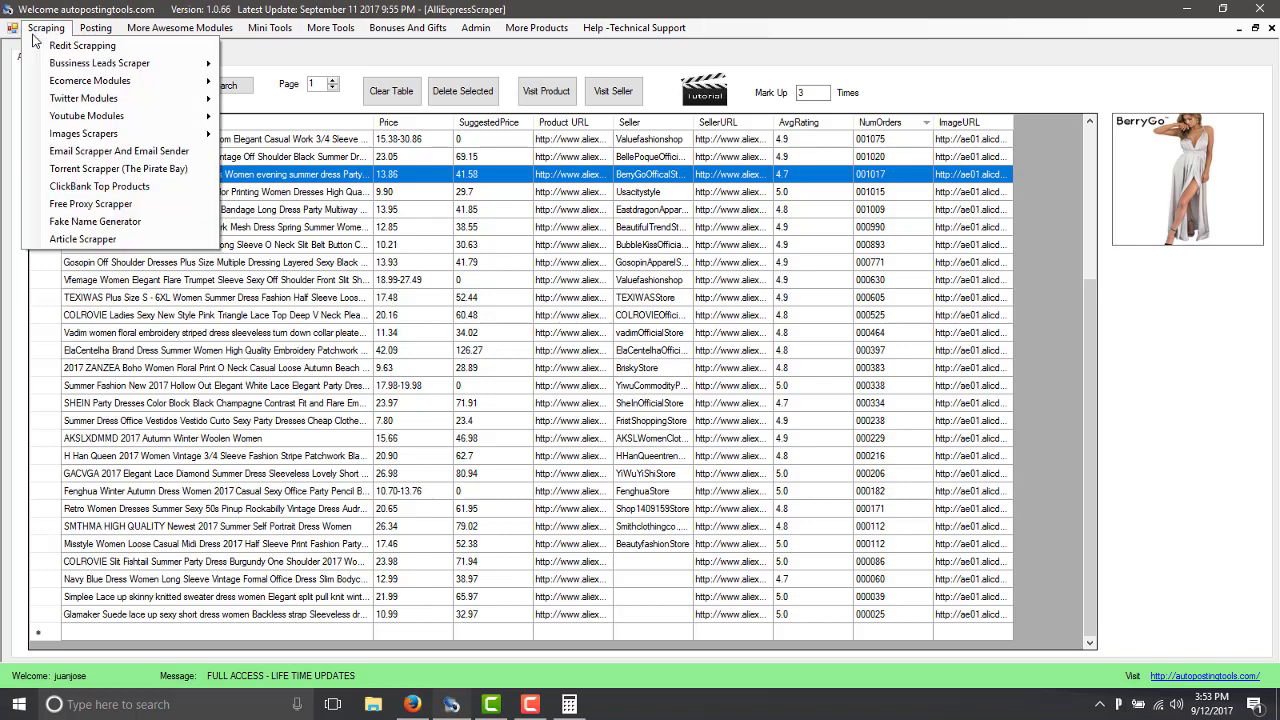
pyautogui.moveTo(74, 65)
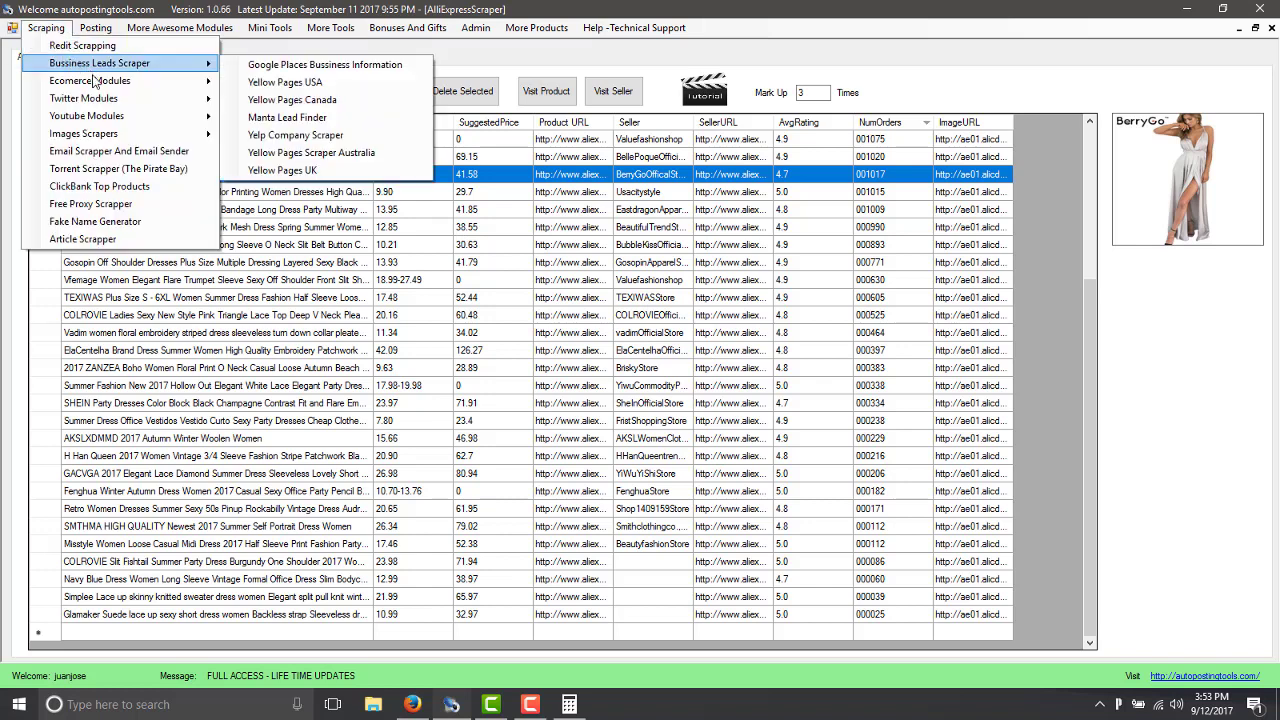
pyautogui.moveTo(100, 83)
pyautogui.click(267, 101)
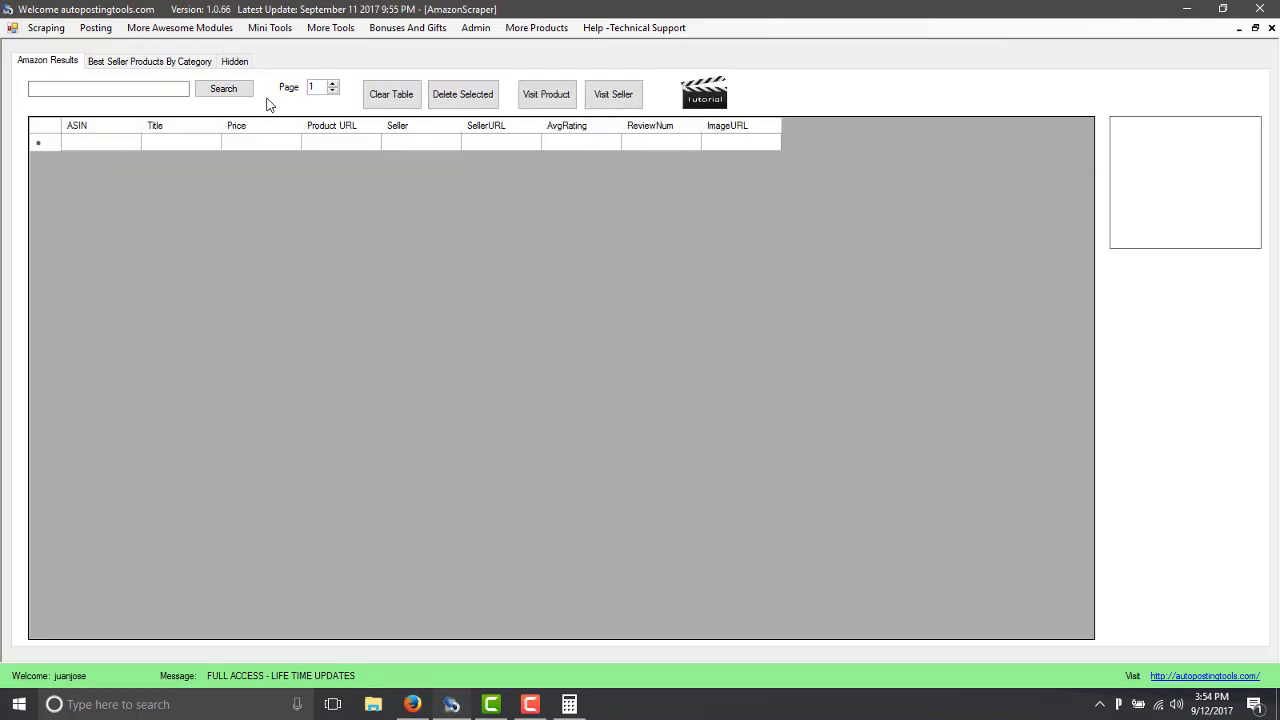
pyautogui.click(194, 62)
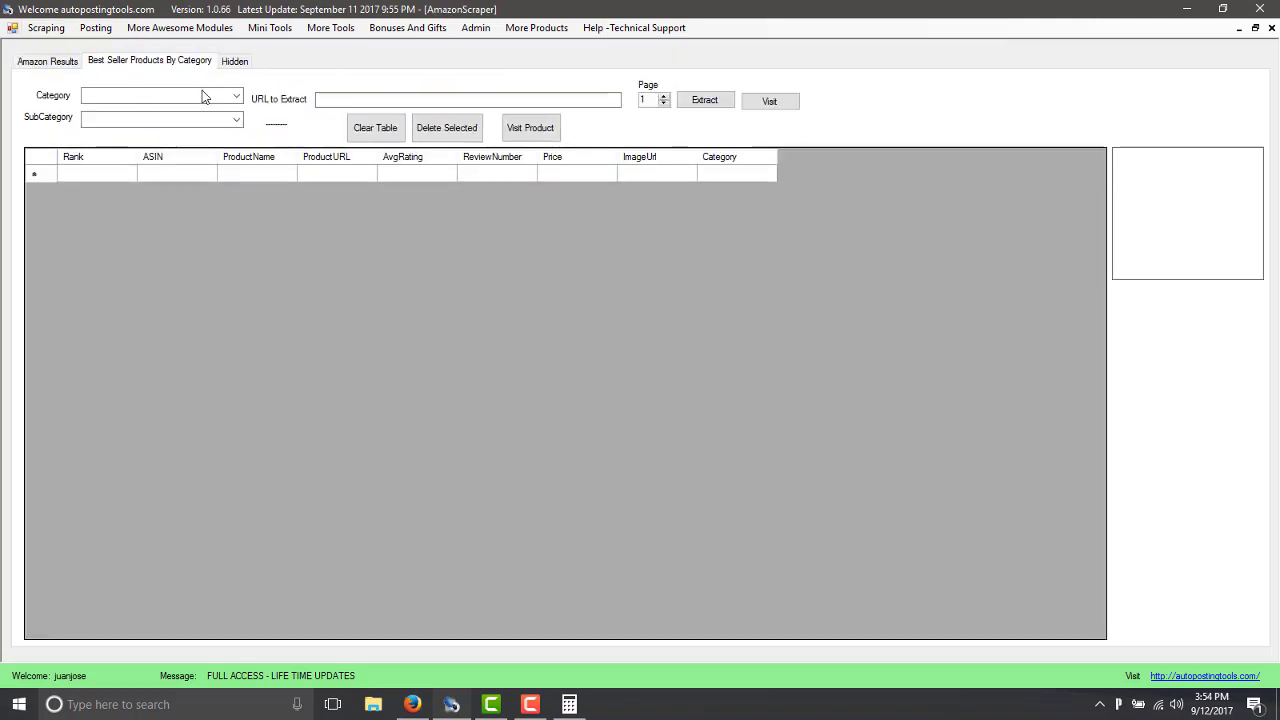
# Choose the Automotive category and extract page 1 of its Amazon best sellers
pyautogui.click(236, 96)
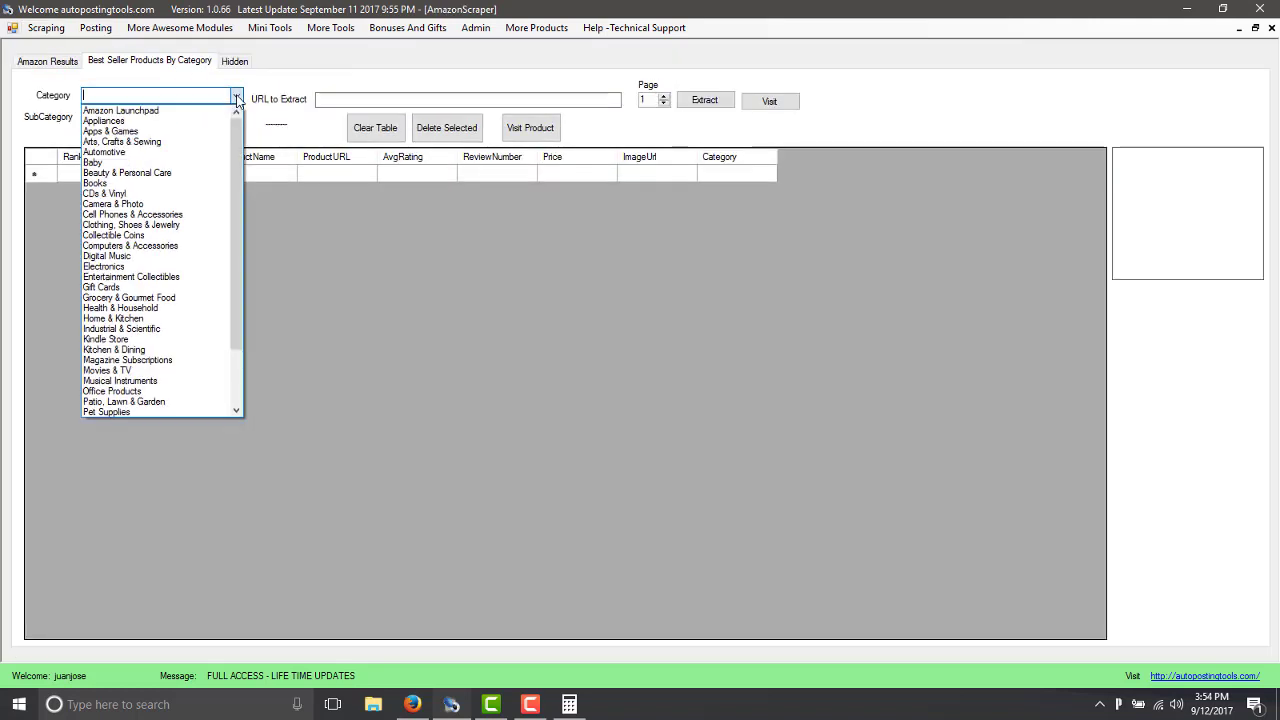
pyautogui.click(165, 158)
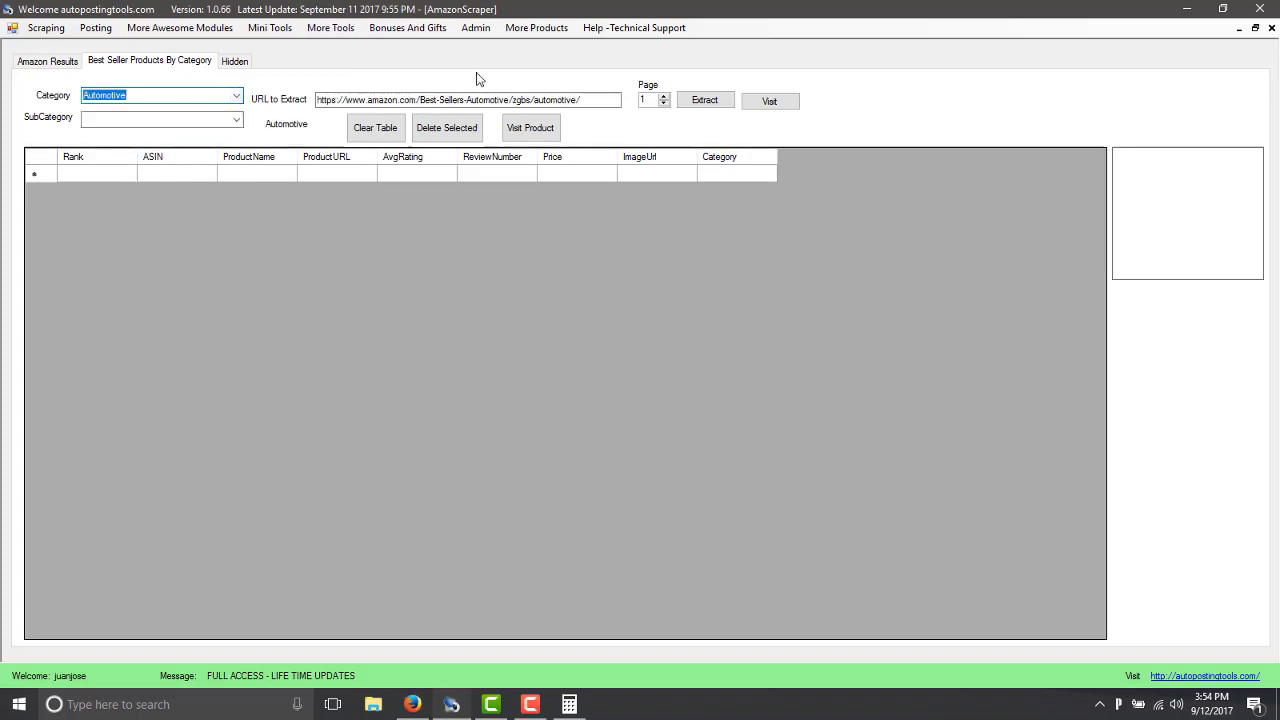
pyautogui.click(702, 102)
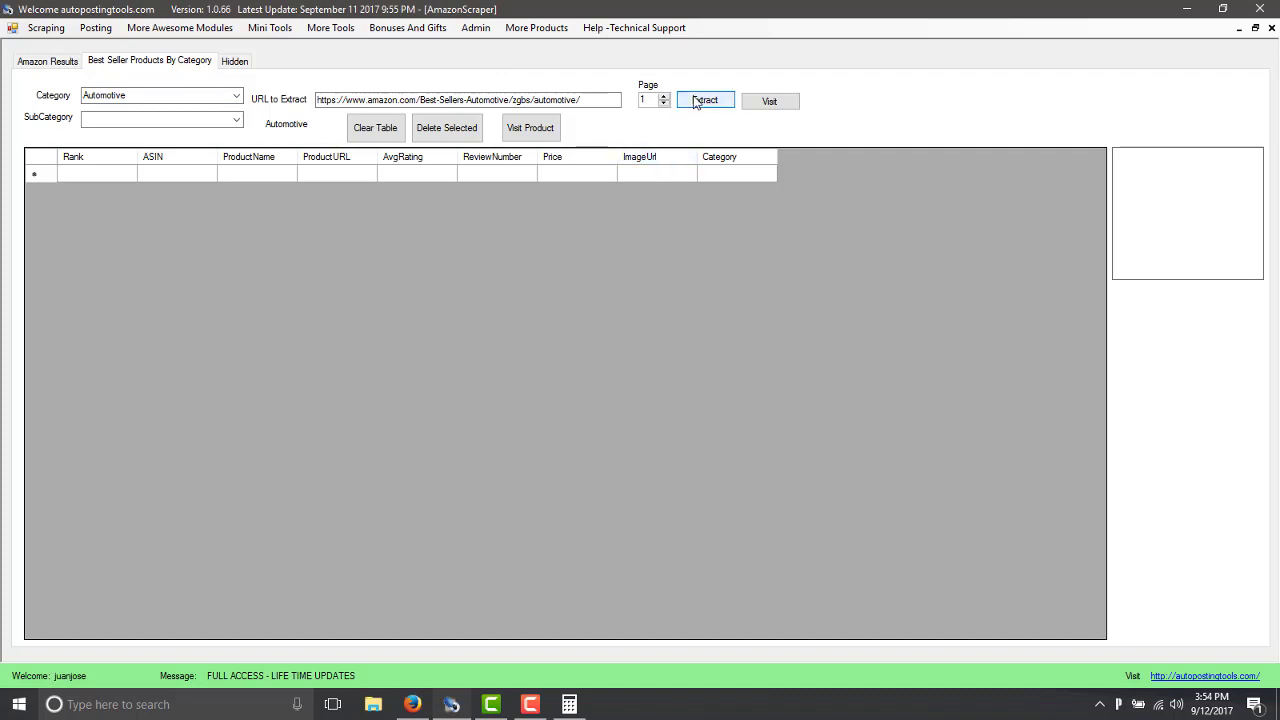
pyautogui.click(697, 103)
pyautogui.click(705, 103)
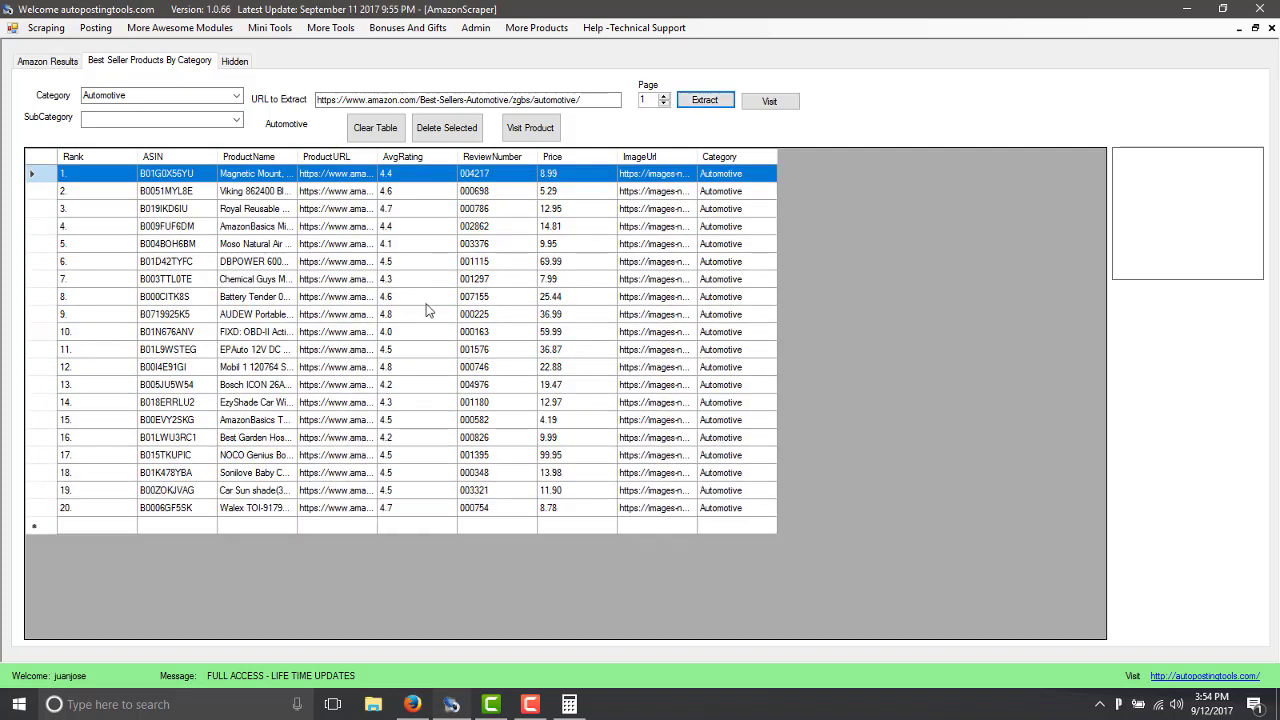
# Preview several Automotive best sellers, including the FIXD OBD-II device, the DBPOWER 600, the Magnetic Mount and the Royal Reusable product
pyautogui.click(322, 261)
pyautogui.click(335, 332)
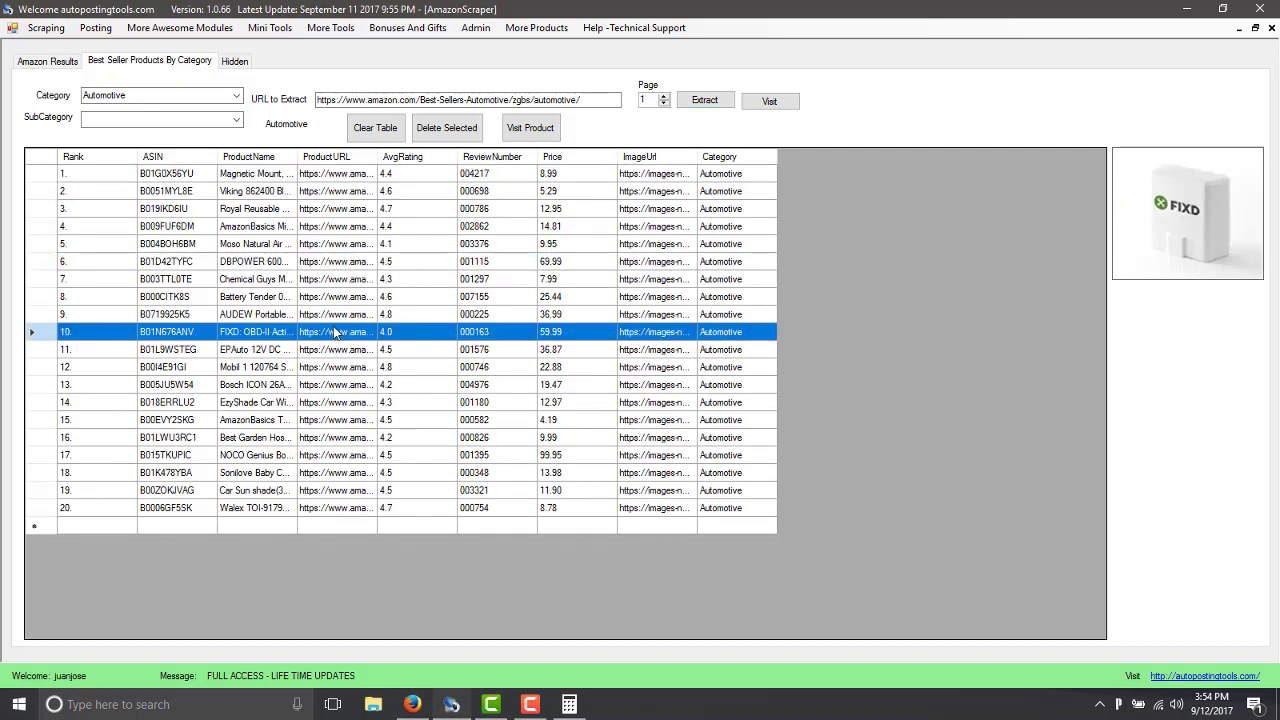
pyautogui.click(346, 404)
pyautogui.click(357, 262)
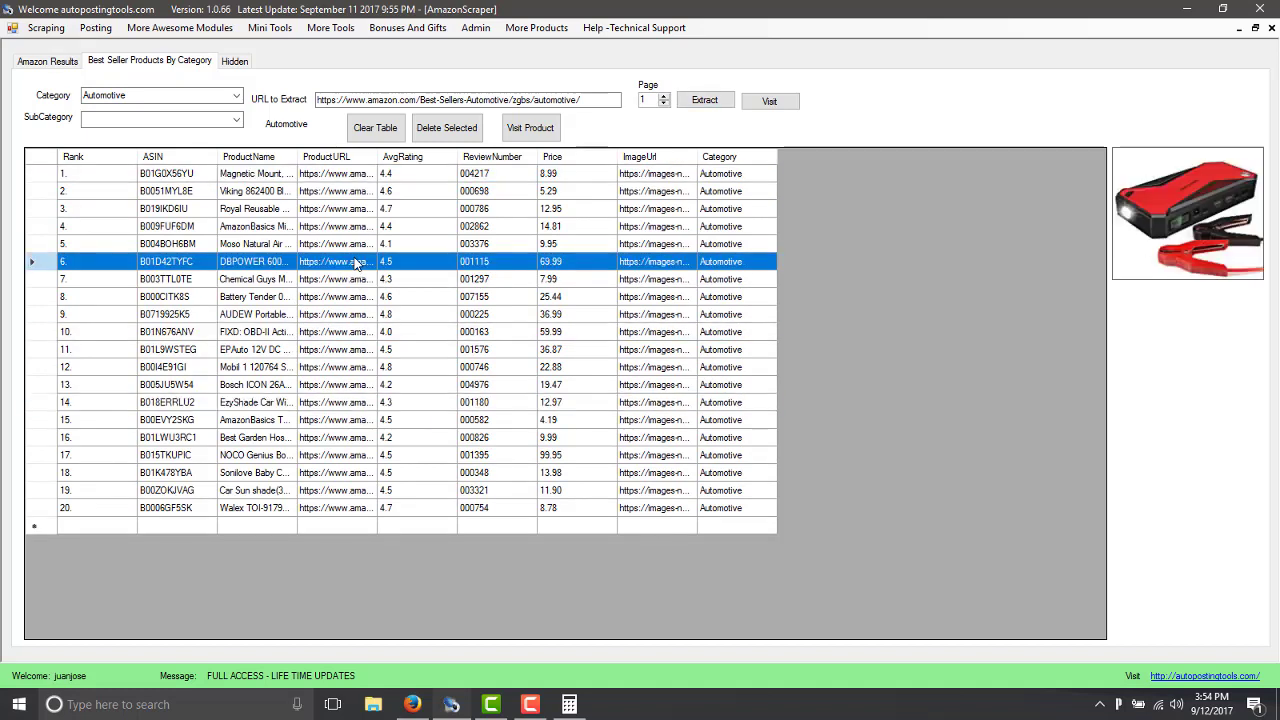
pyautogui.click(560, 182)
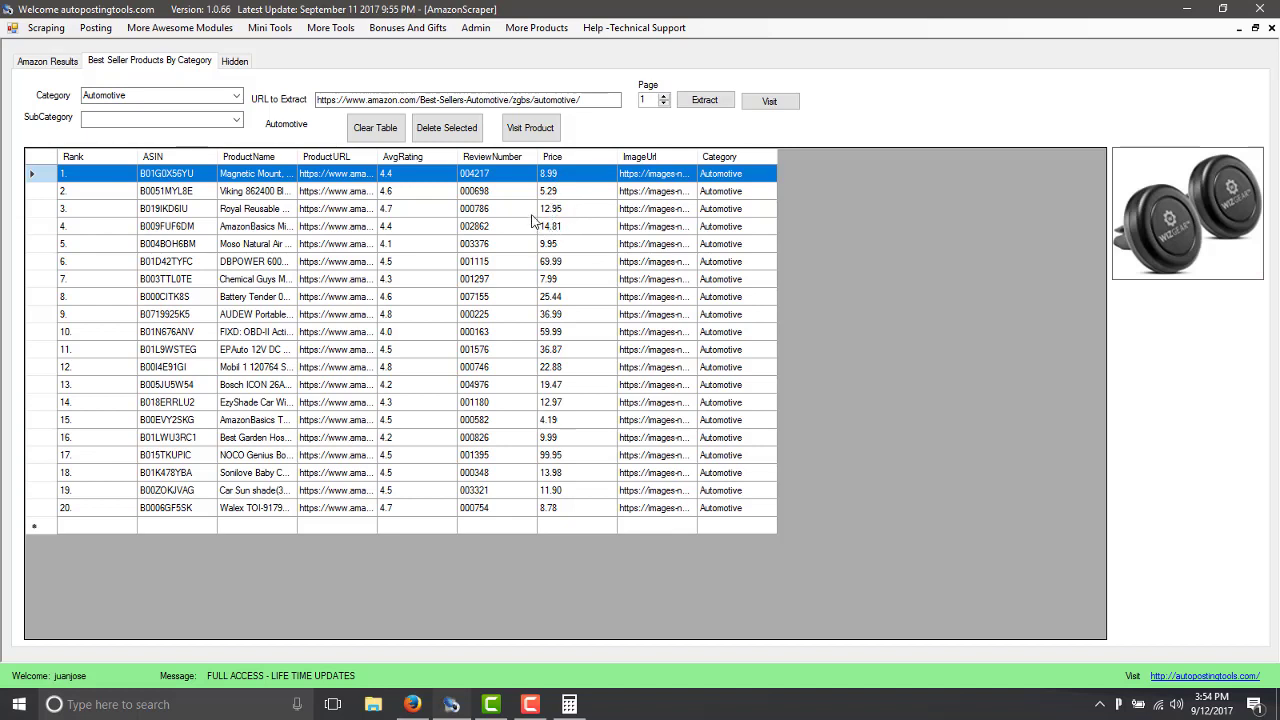
pyautogui.click(532, 214)
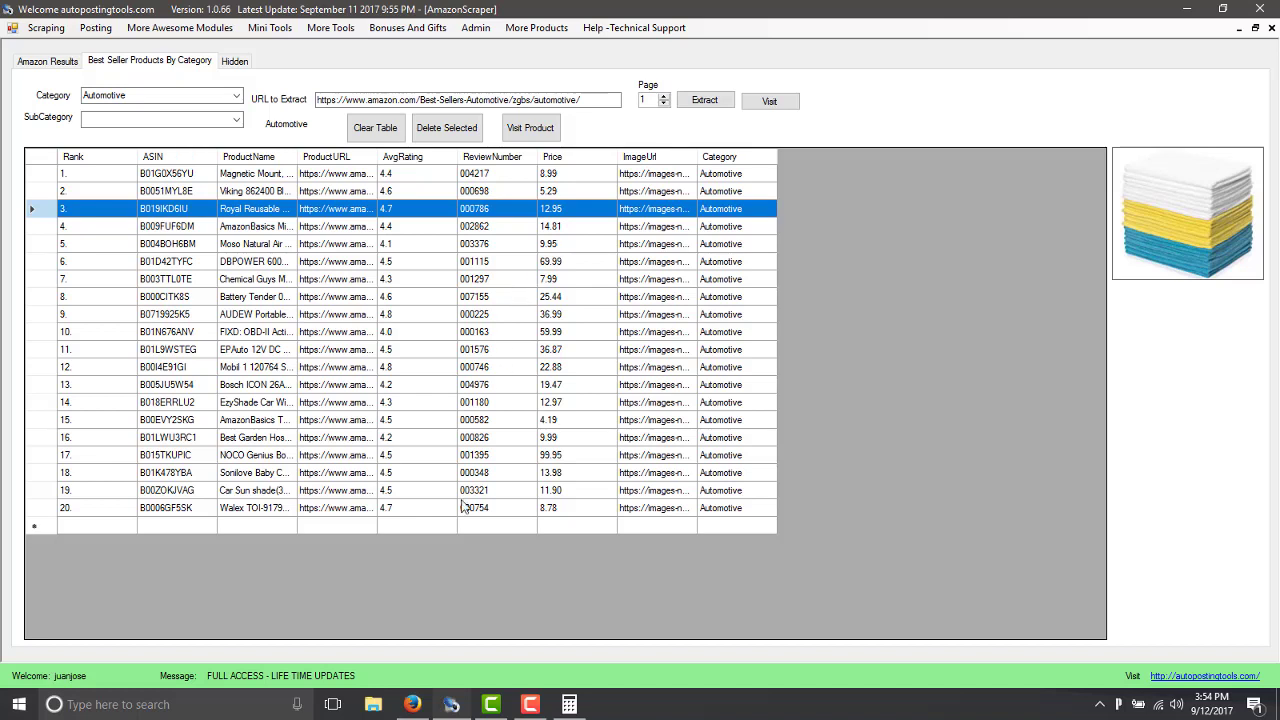
# Switch to Firefox and review the Sleeveless Mini Dress page in the New Deals Today store, highlighting its $30.00 sale price
pyautogui.click(412, 704)
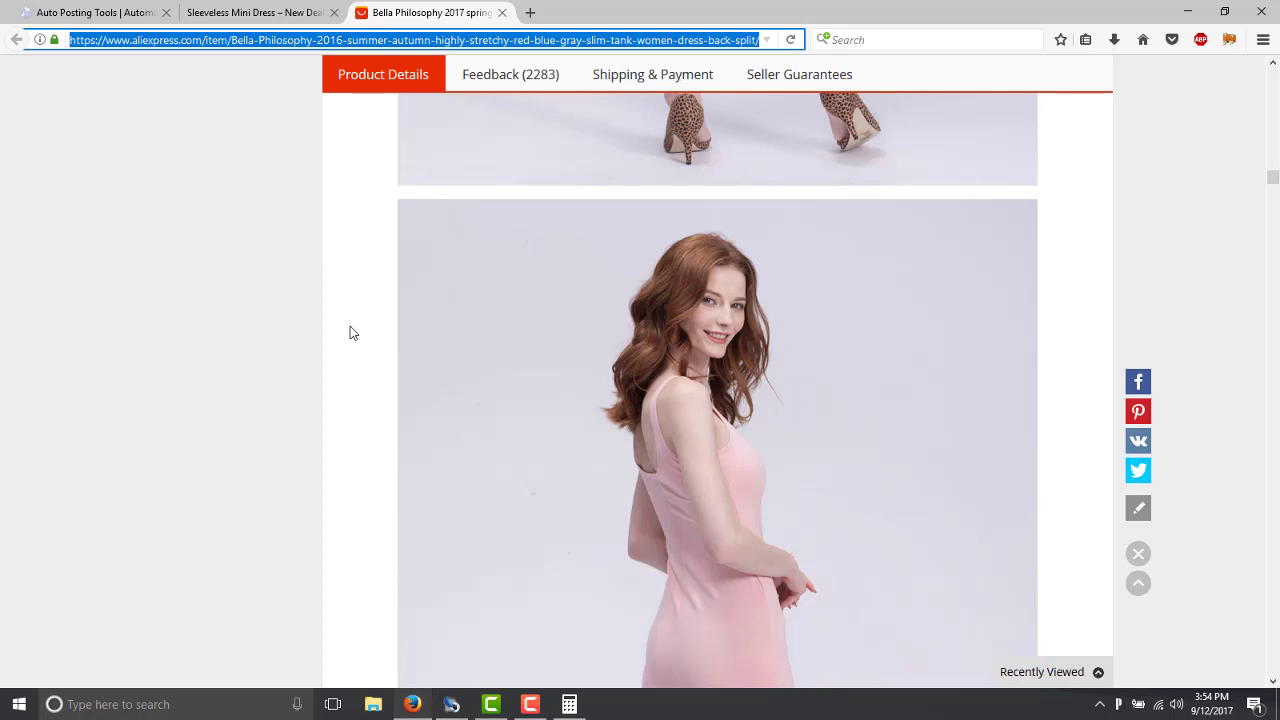
pyautogui.click(238, 12)
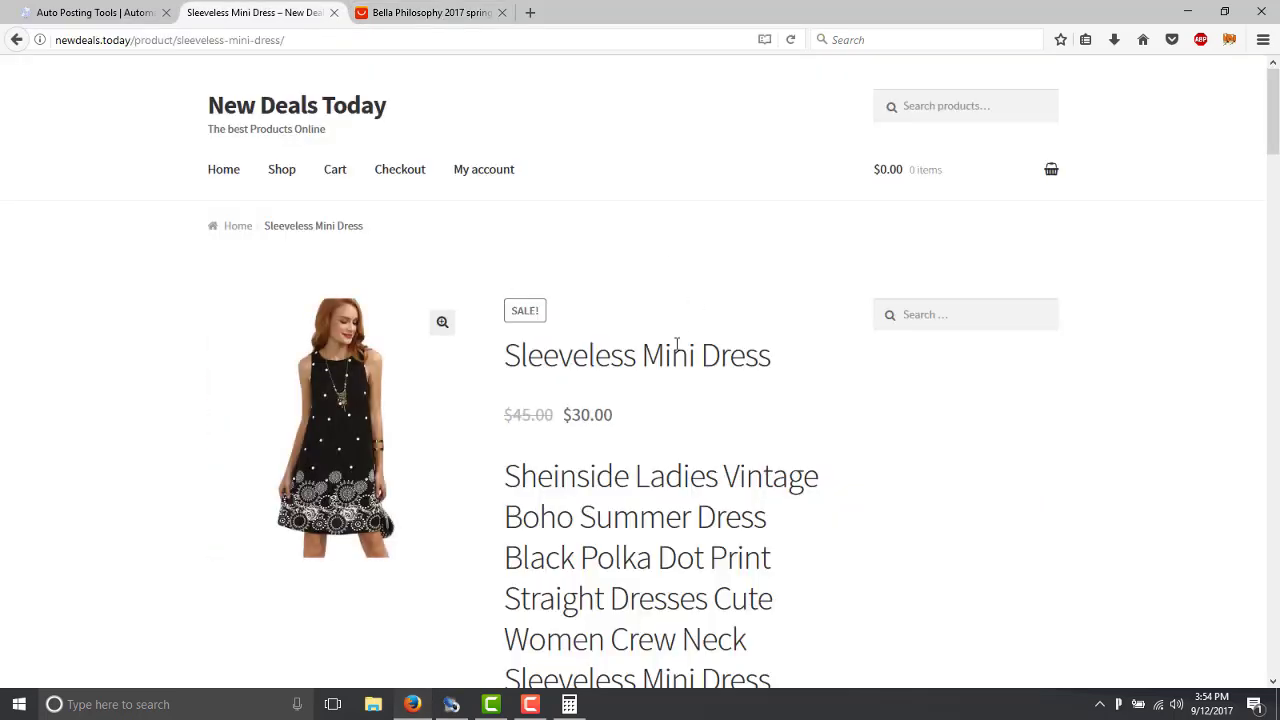
pyautogui.scroll(-4, 674, 343)
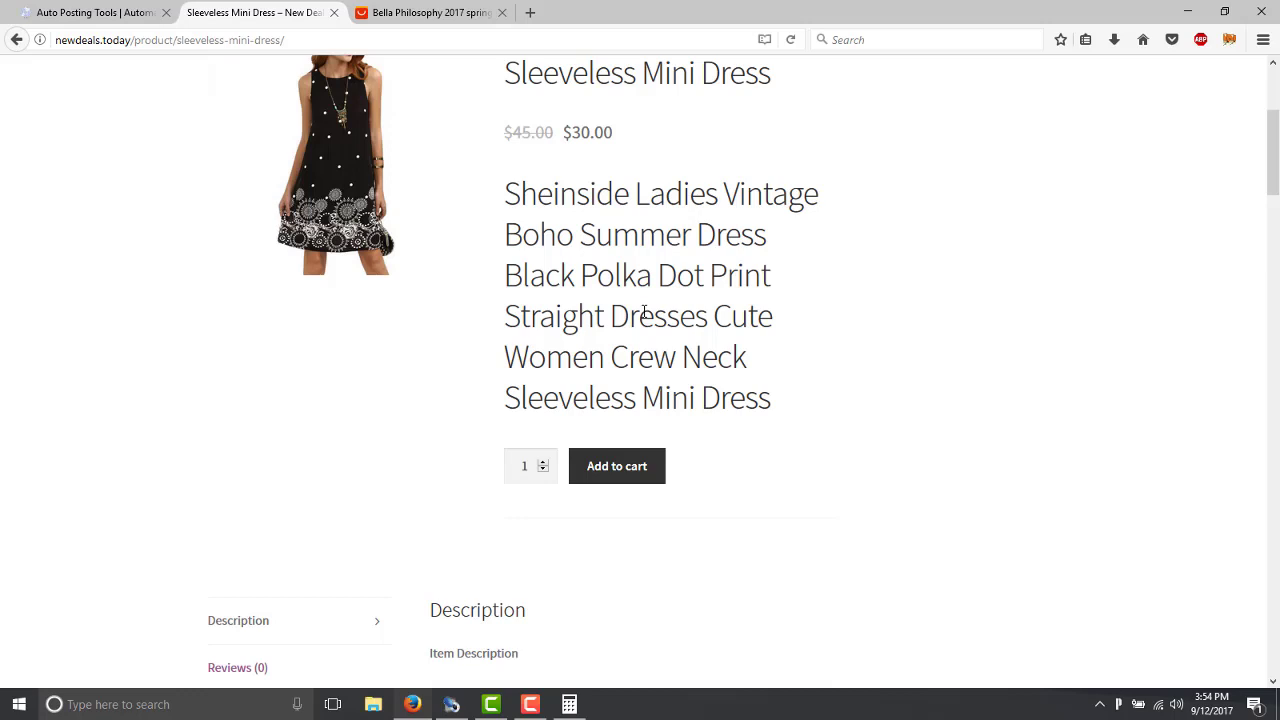
pyautogui.scroll(3, 645, 315)
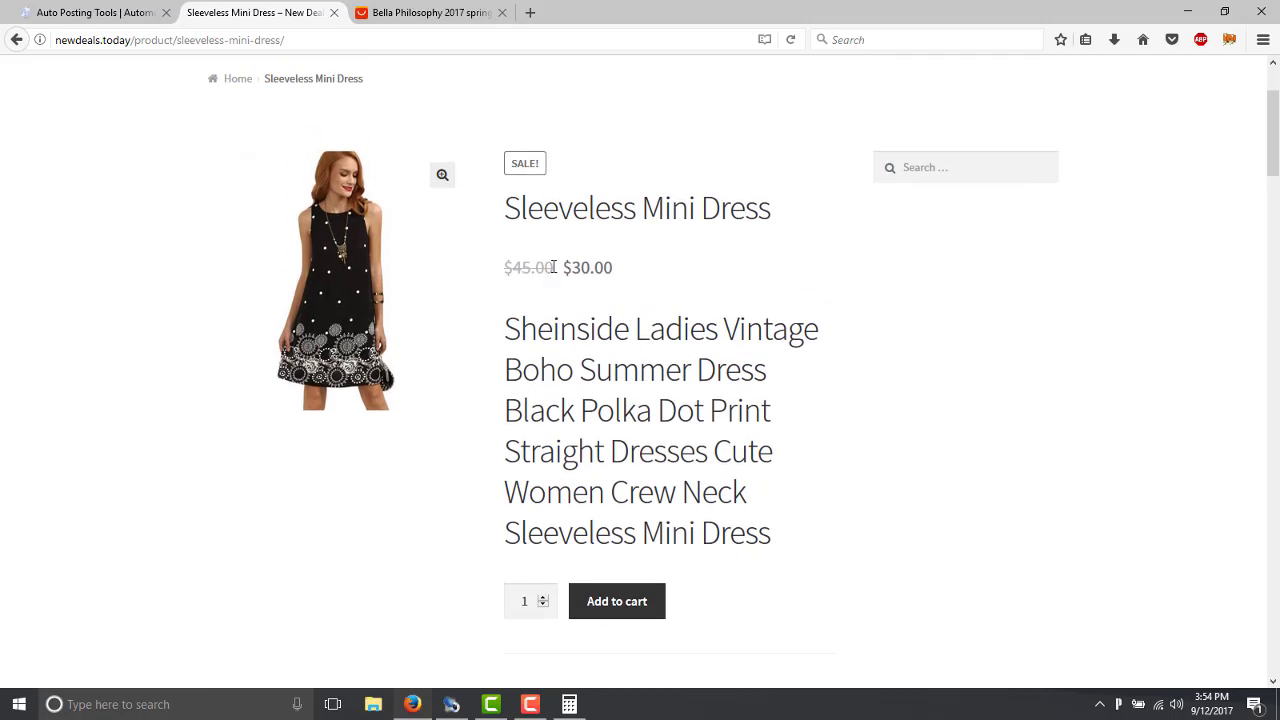
pyautogui.moveTo(573, 267); pyautogui.dragTo(626, 266)
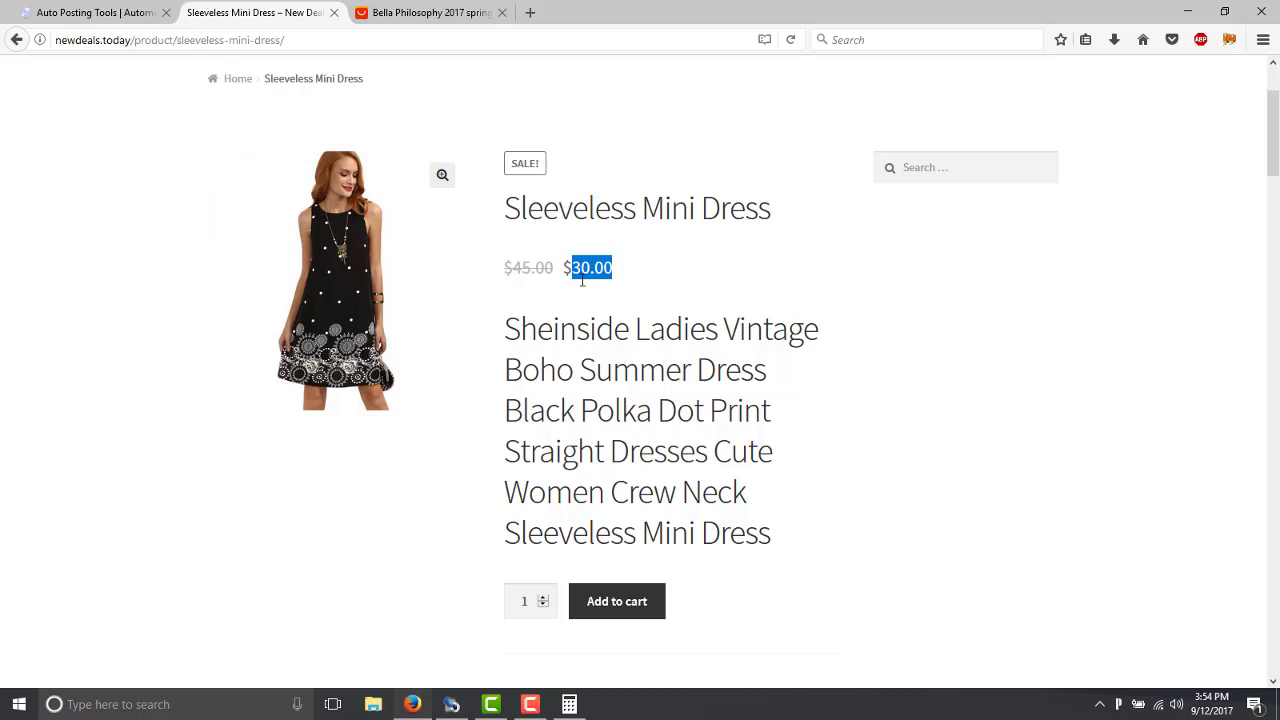
pyautogui.click(581, 280)
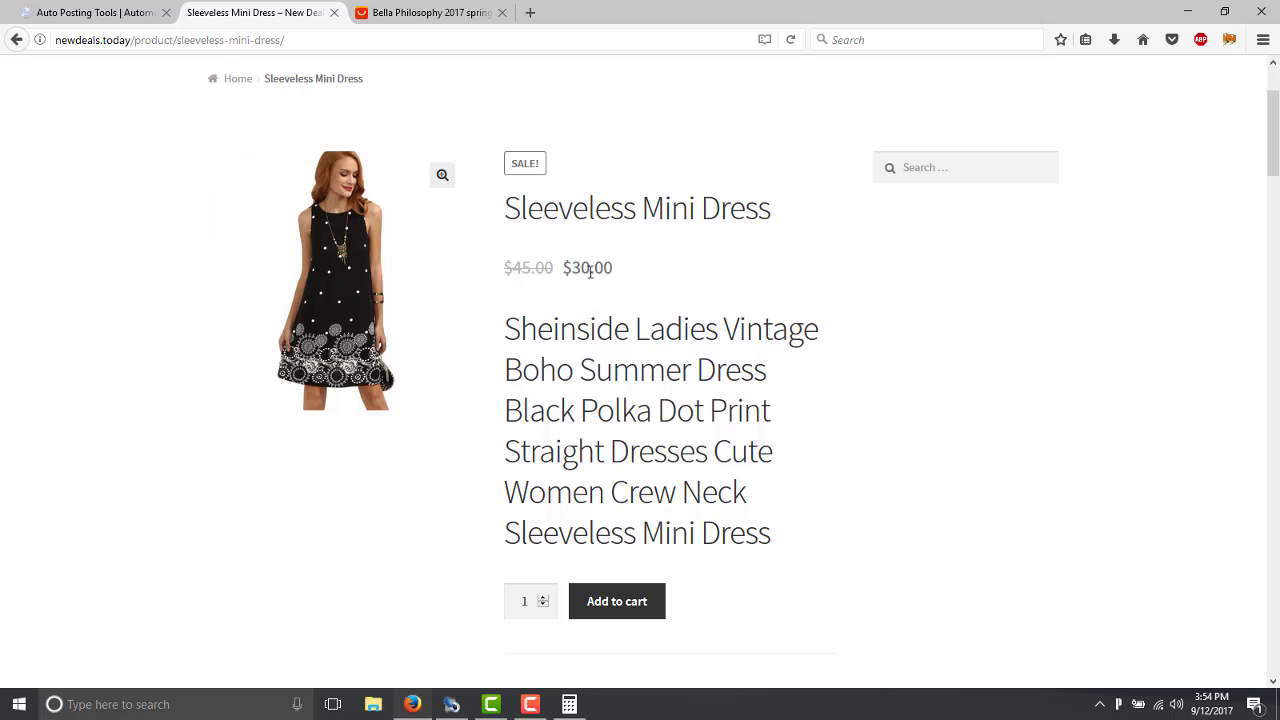
pyautogui.moveTo(590, 270); pyautogui.dragTo(574, 270)
pyautogui.click(584, 342)
# Close the Amazon Scraper and, from the Alli Express results, visit the Eastdragon Apparel seller of the red bandage long dress
pyautogui.click(451, 704)
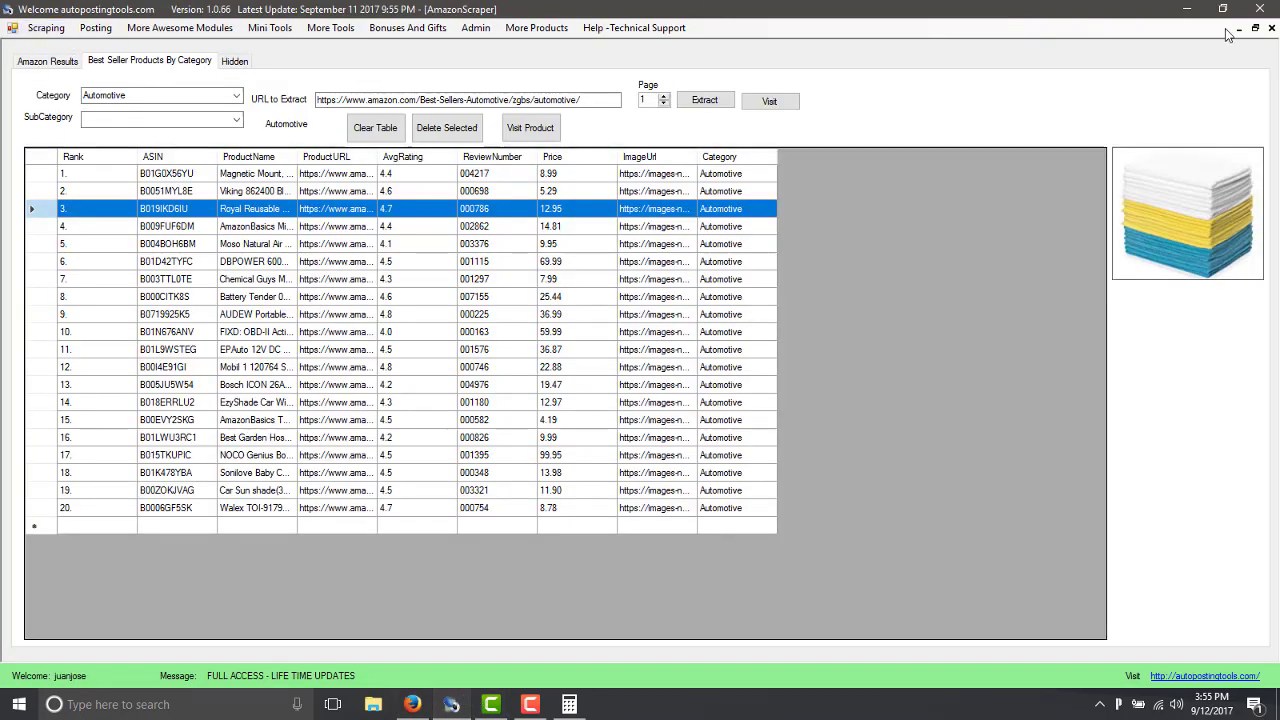
pyautogui.click(1271, 28)
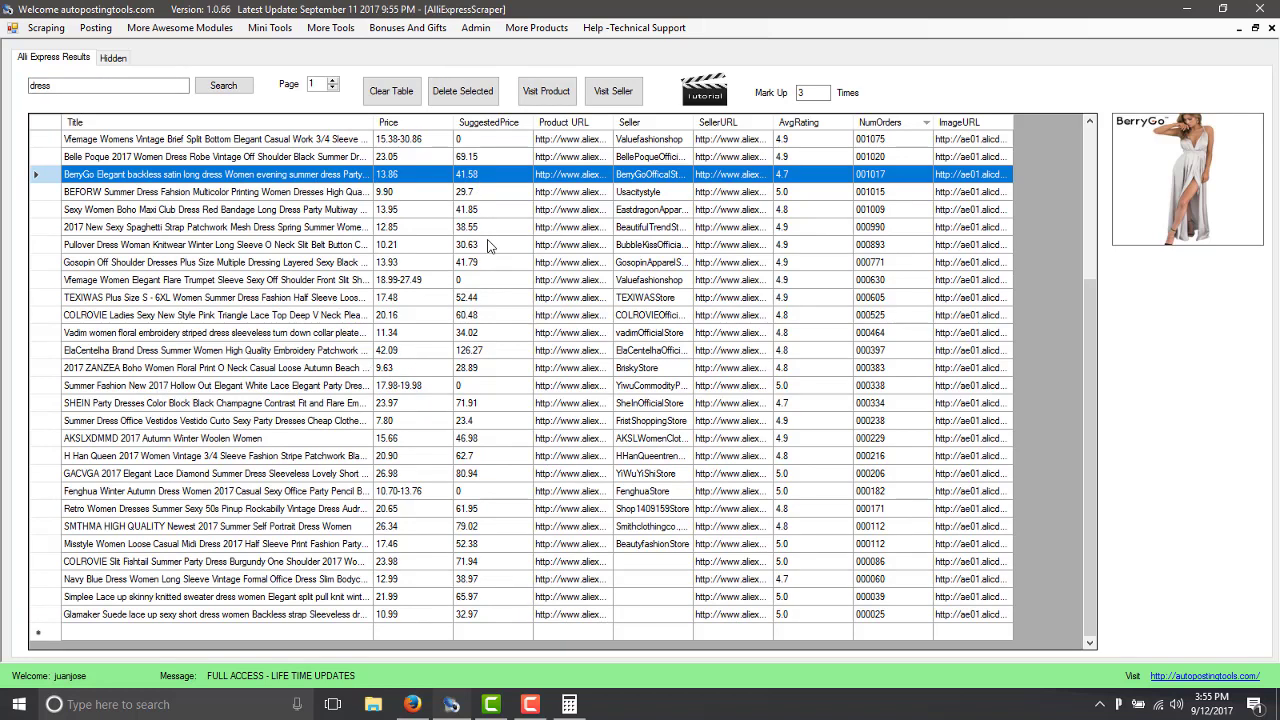
pyautogui.doubleClick(803, 93)
pyautogui.click(658, 212)
pyautogui.click(614, 91)
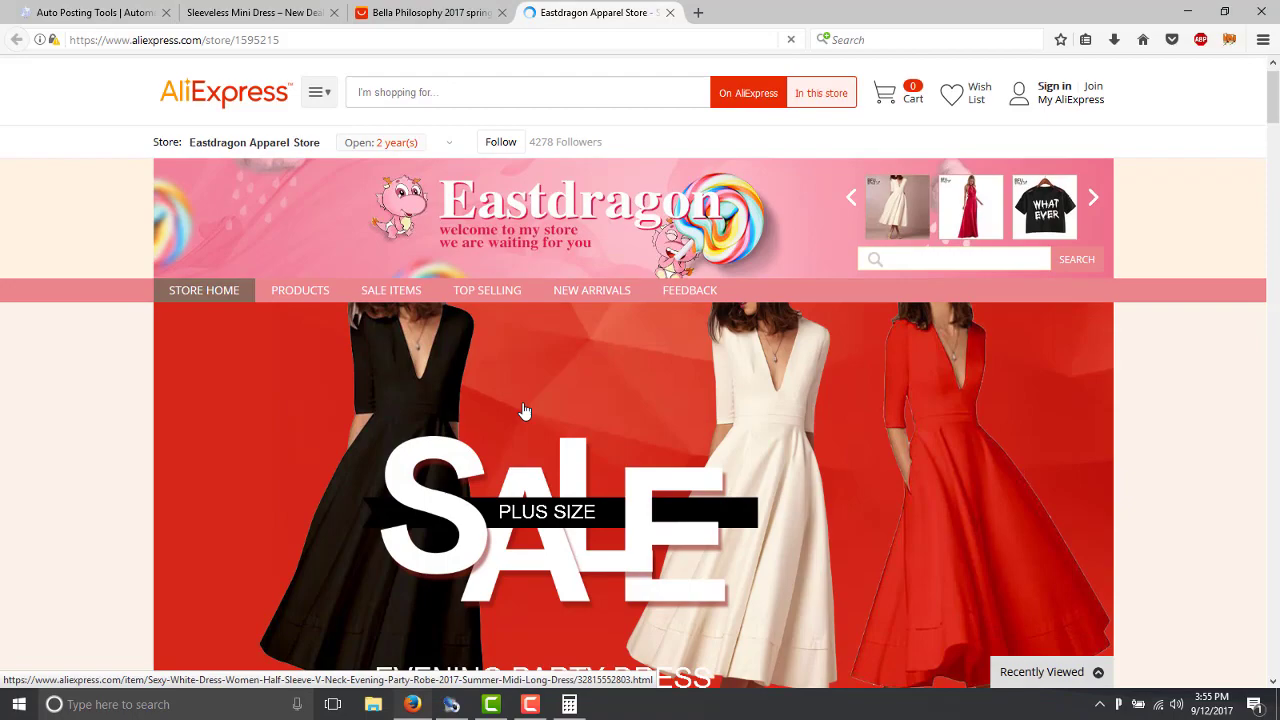
# Browse the Eastdragon Apparel Store, highlighting the white off-shoulder sweatshirt's price, and return to the Sleeveless Mini Dress page for comparison
pyautogui.scroll(-5, 524, 411)
pyautogui.scroll(-15, 524, 411)
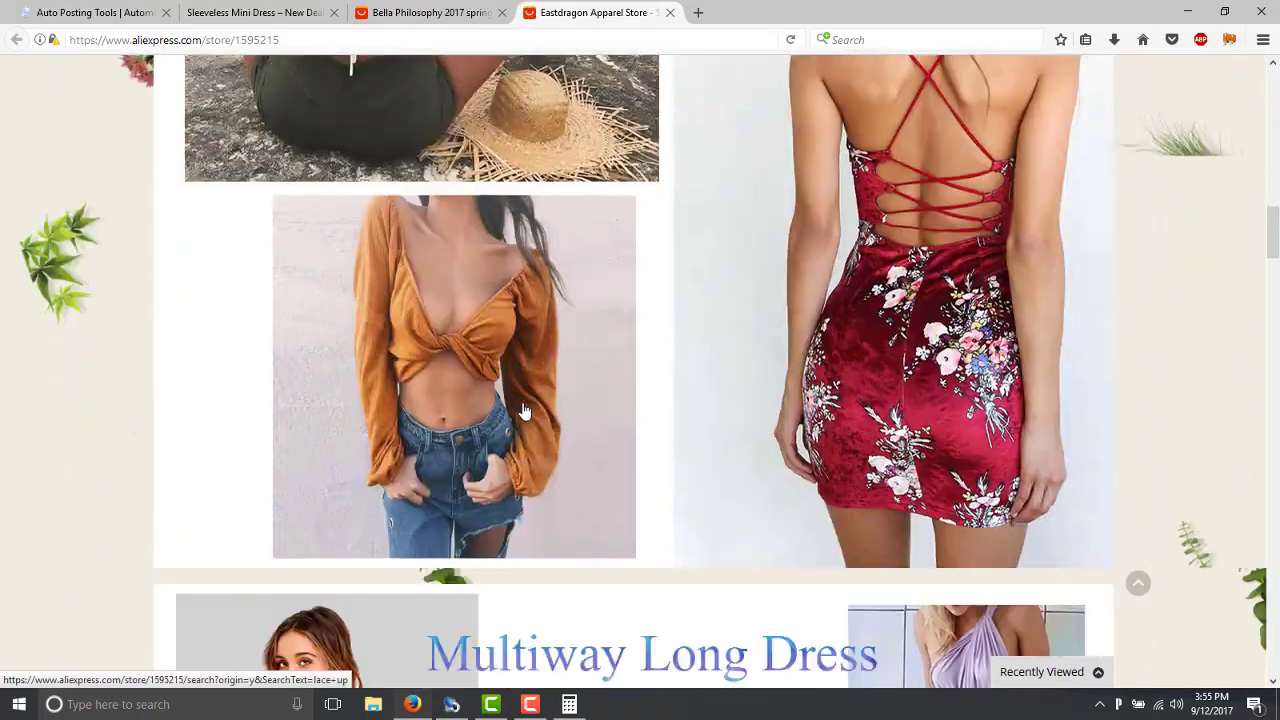
pyautogui.scroll(-20, 524, 411)
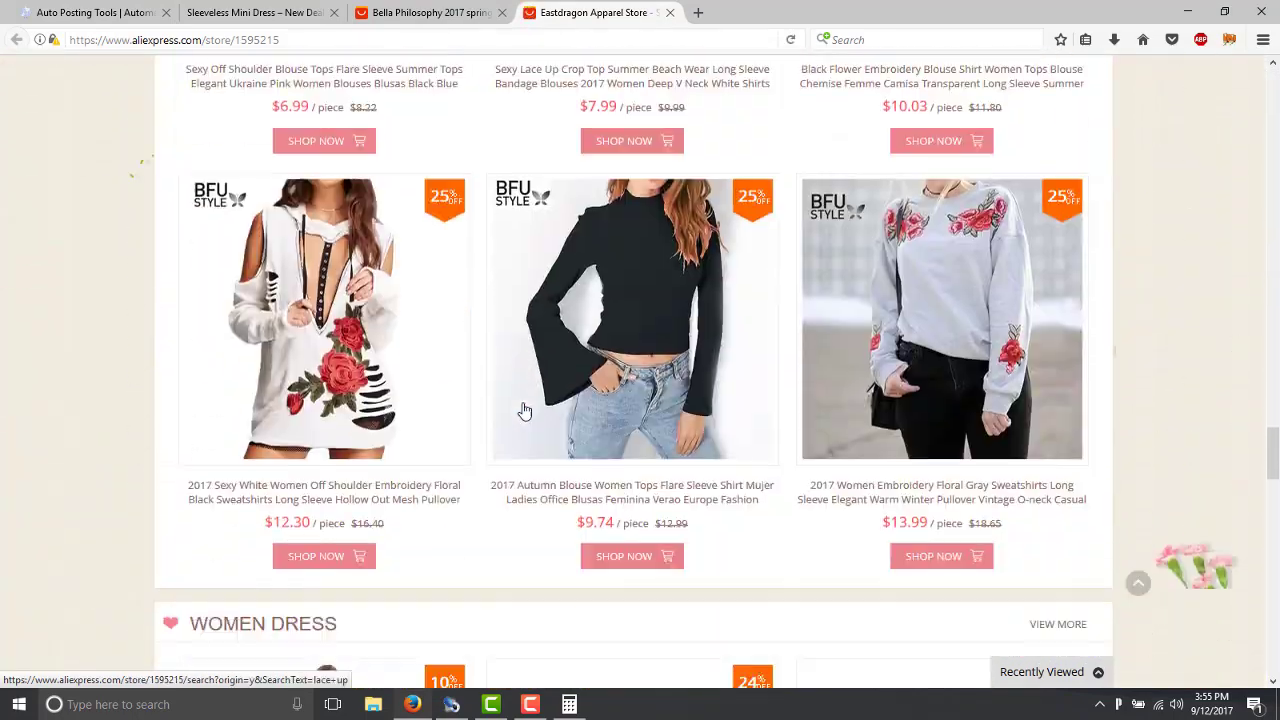
pyautogui.scroll(3, 524, 411)
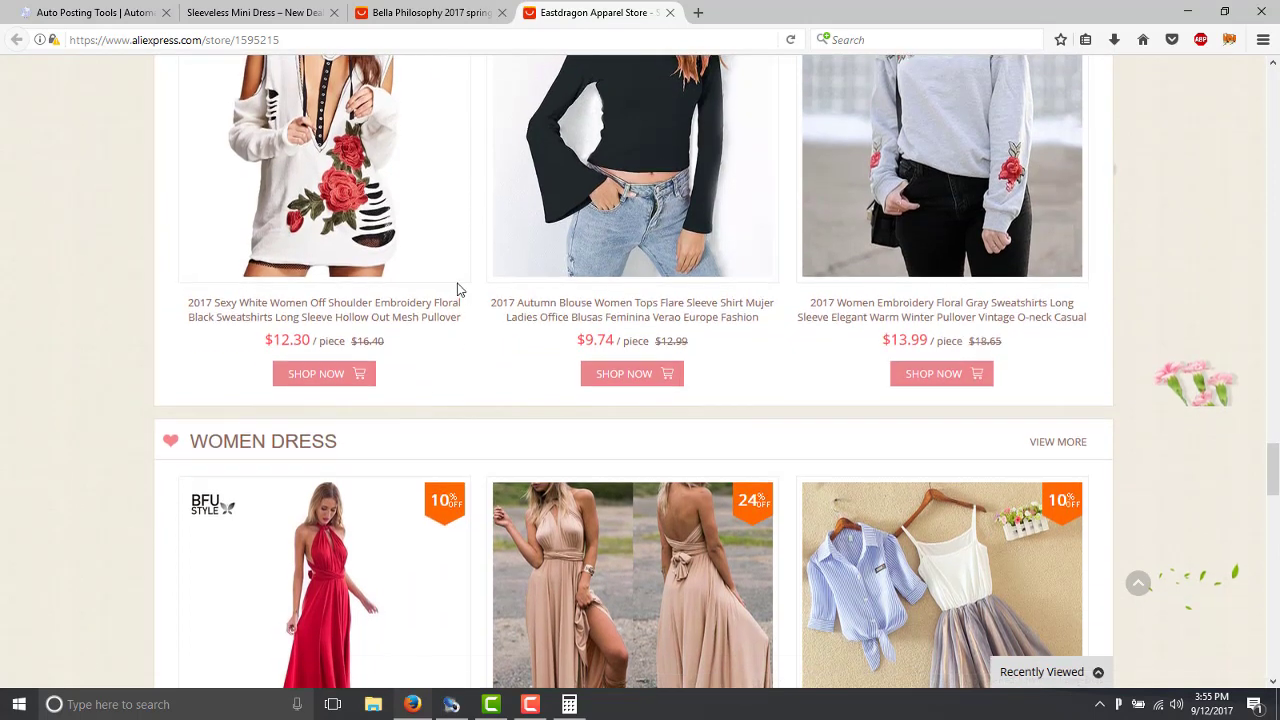
pyautogui.scroll(1, 406, 346)
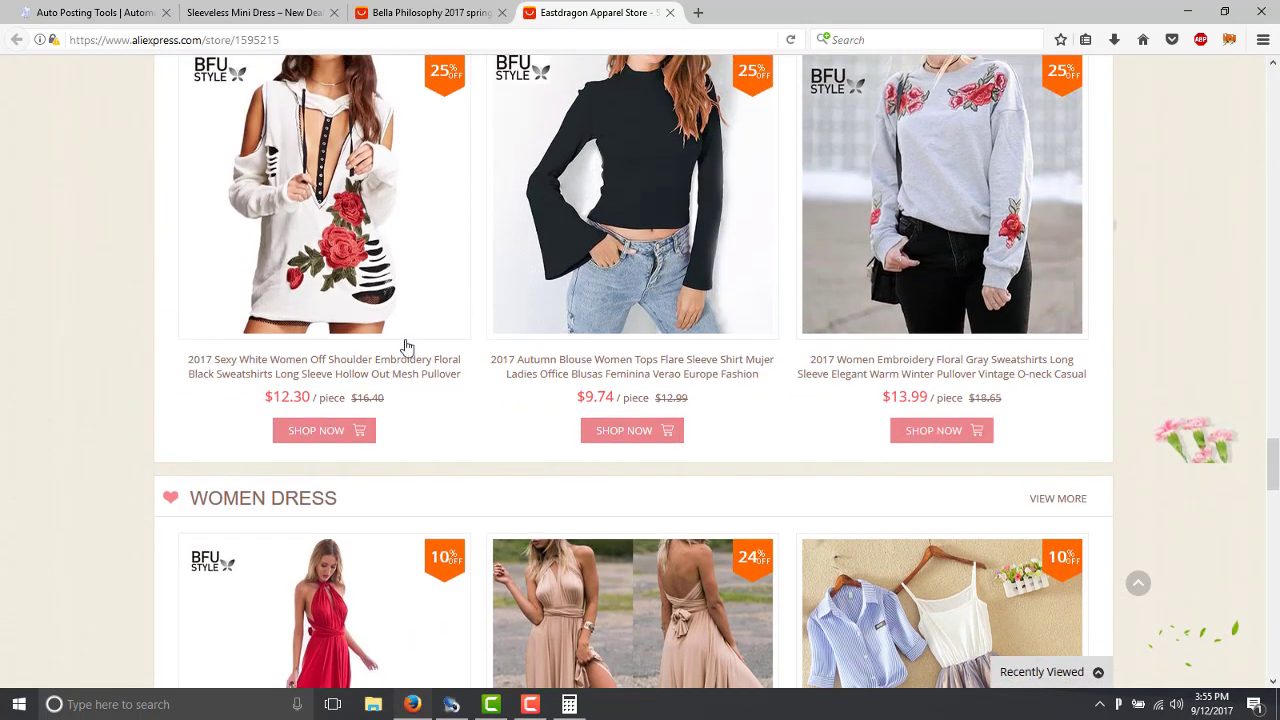
pyautogui.moveTo(312, 396); pyautogui.dragTo(265, 396)
pyautogui.click(298, 388)
pyautogui.scroll(2, 406, 392)
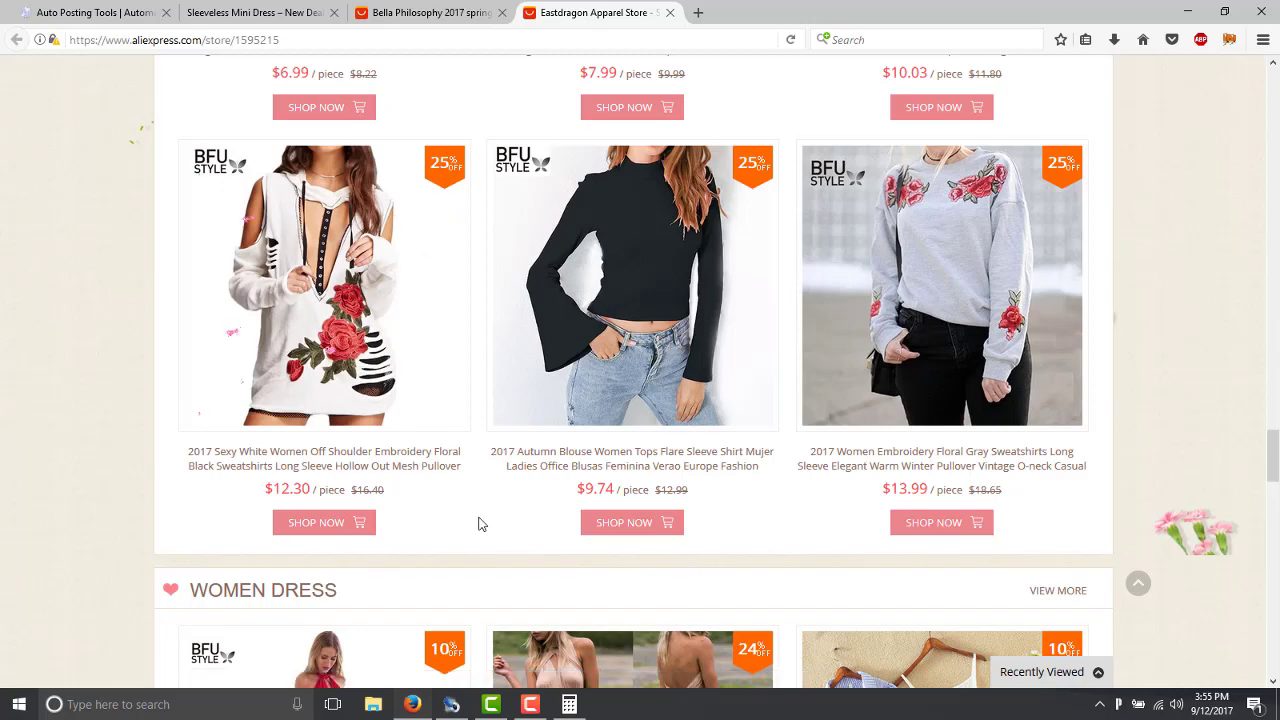
pyautogui.click(235, 14)
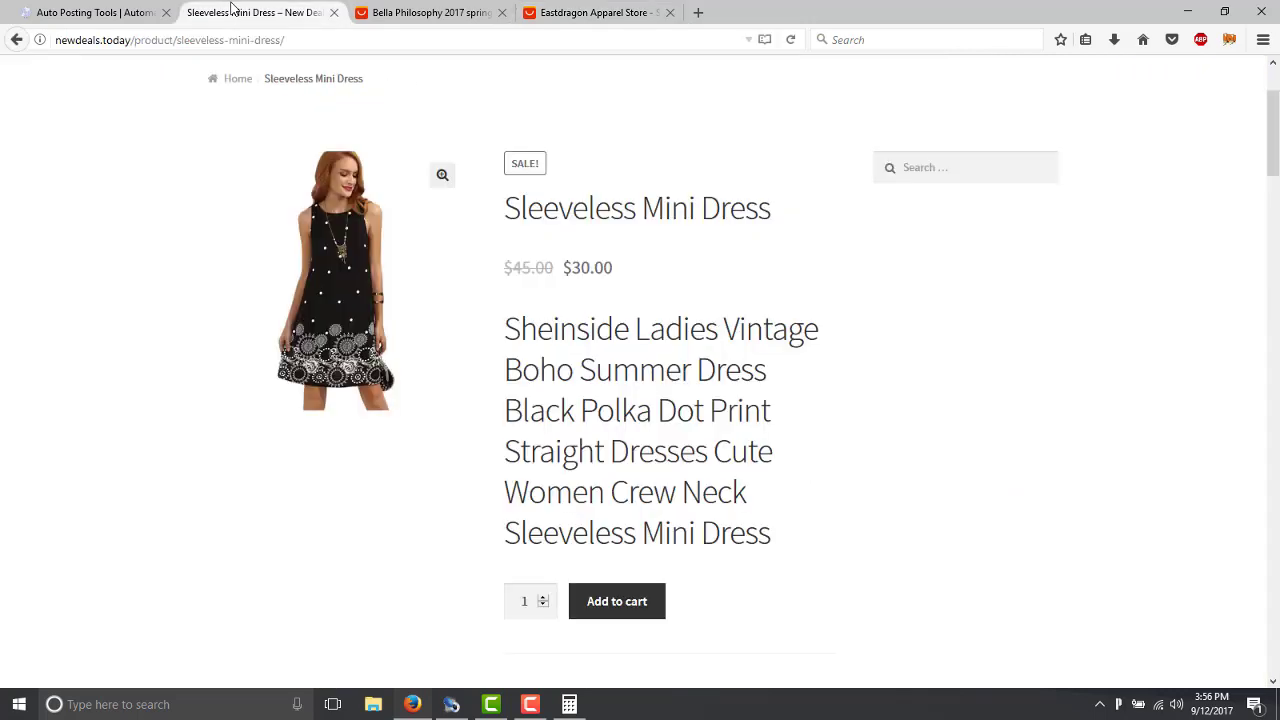
pyautogui.scroll(3, 590, 265)
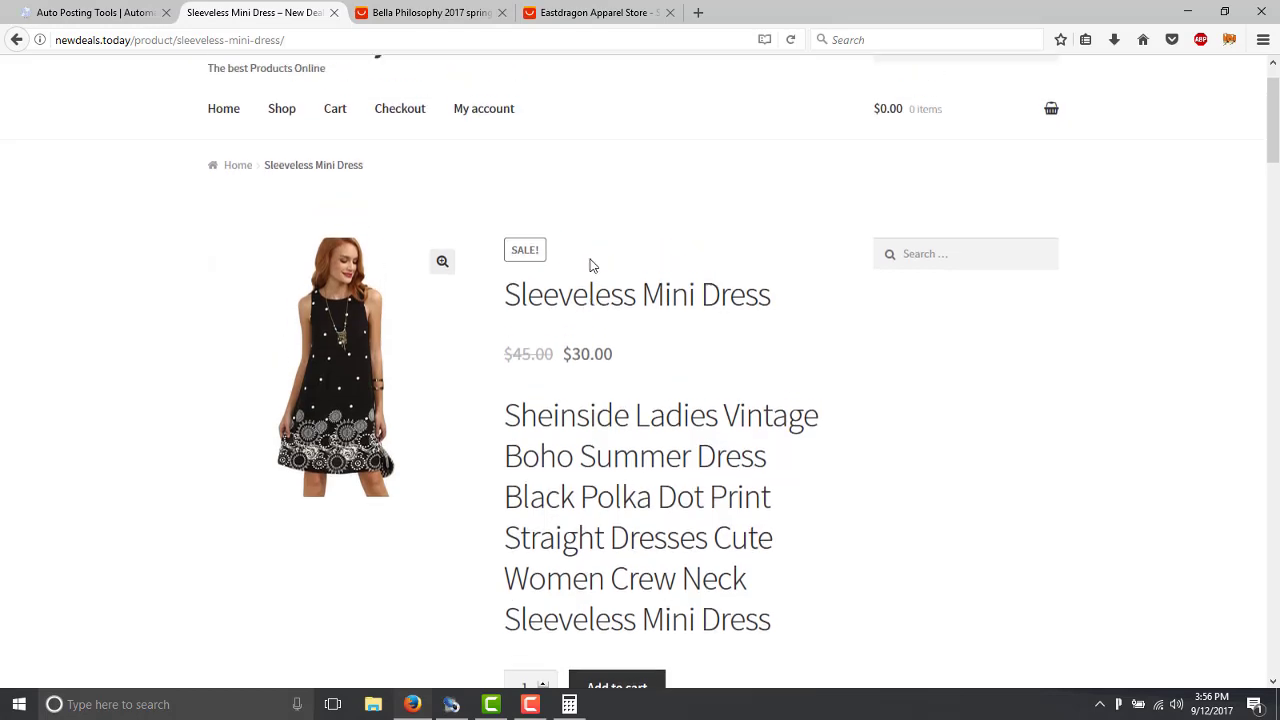
# Switch to the Auto Posting Tools app, preview the BerryGo backless satin long dress, and review the available Ecomerce Modules
pyautogui.click(451, 704)
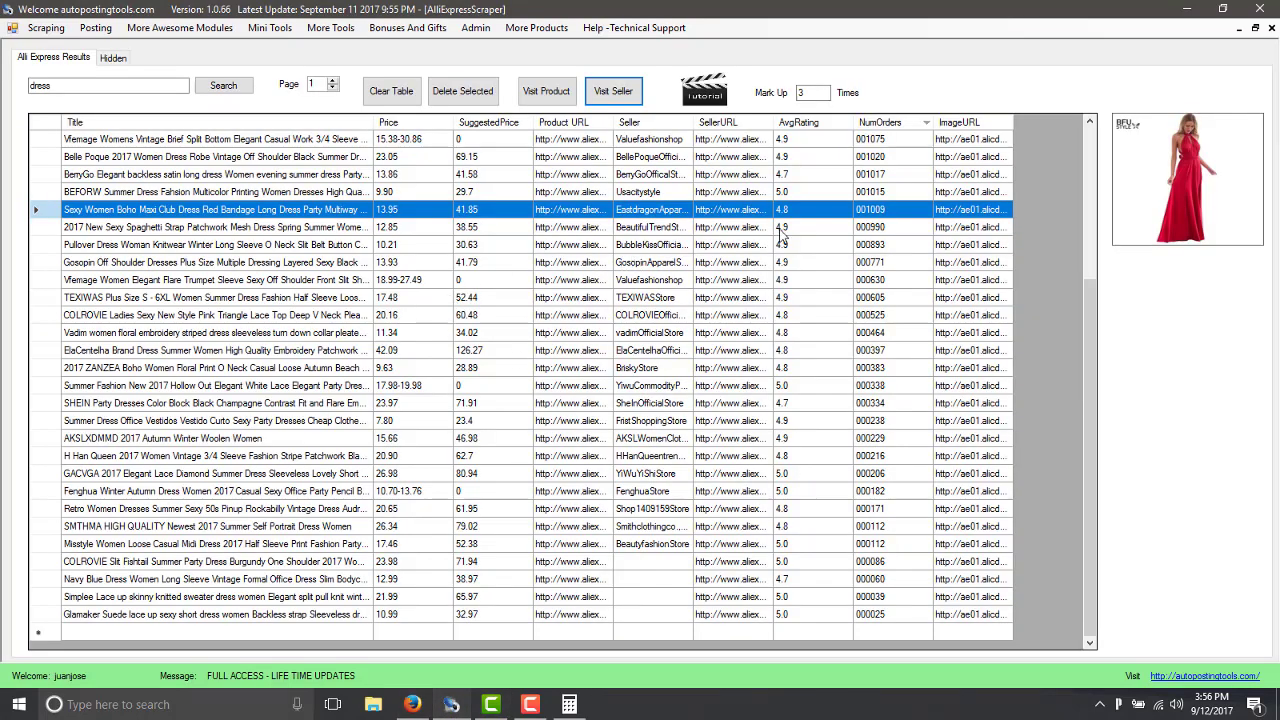
pyautogui.click(886, 175)
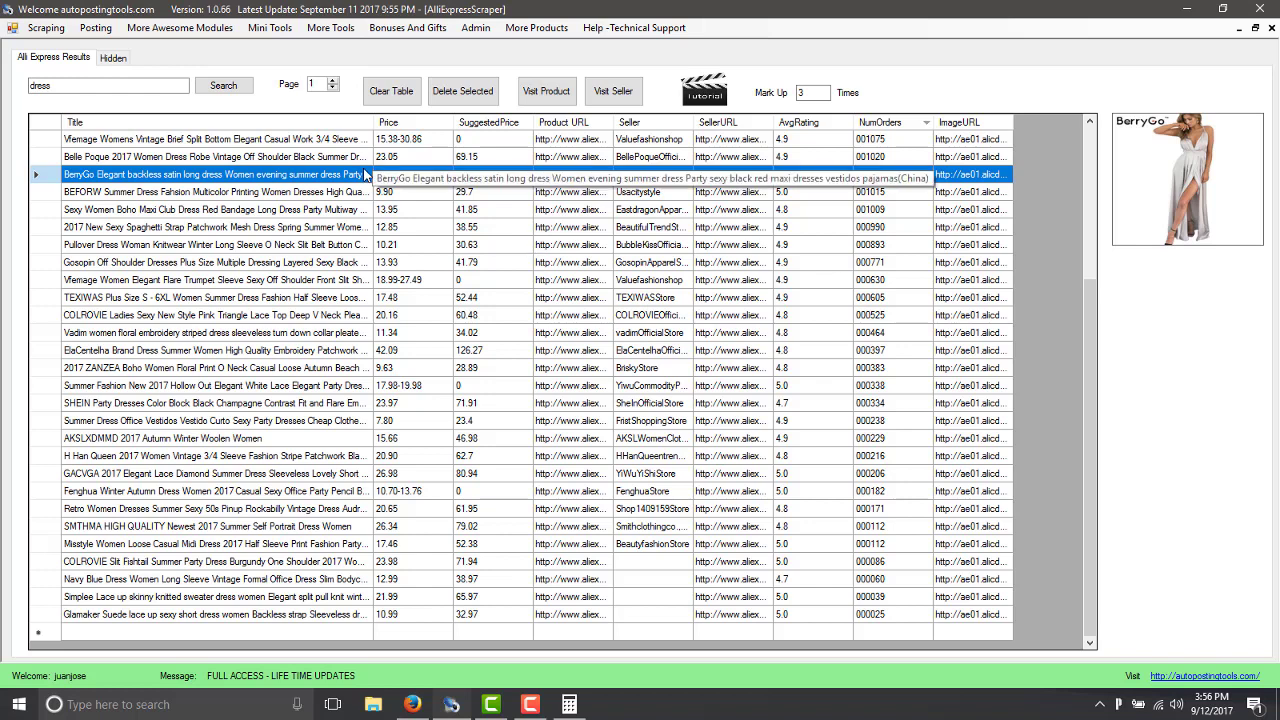
pyautogui.click(44, 28)
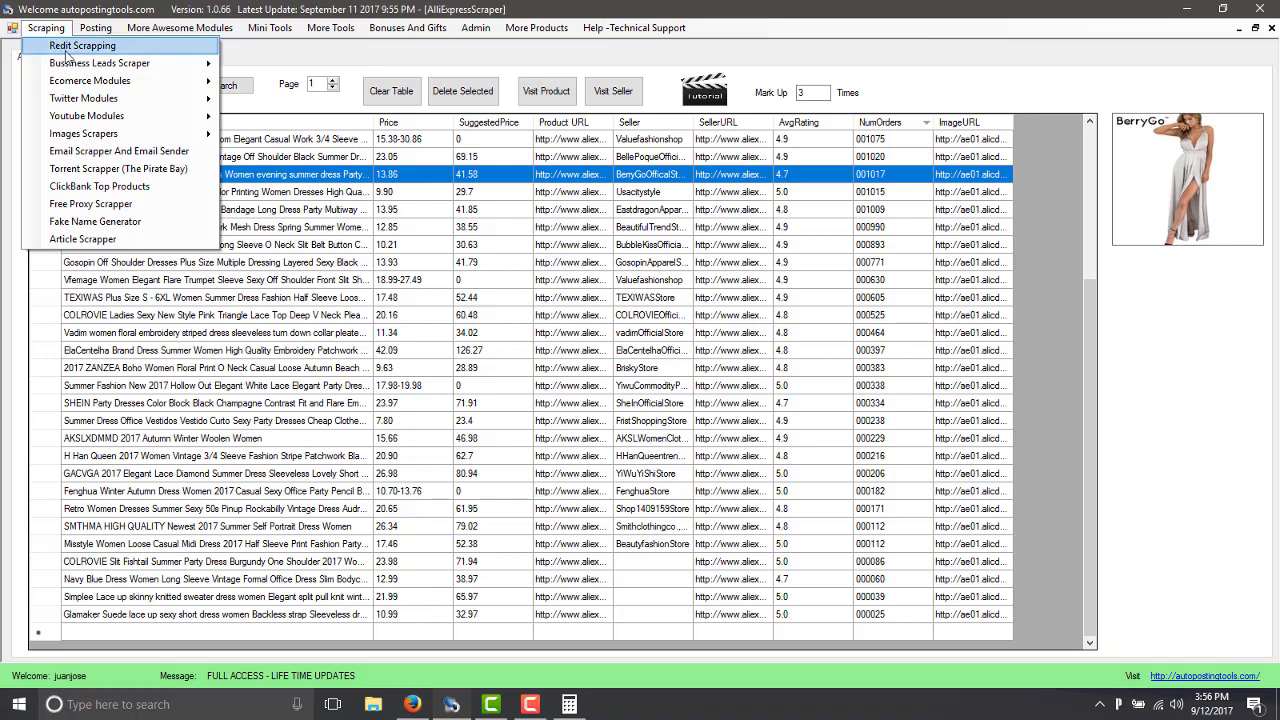
pyautogui.moveTo(95, 84)
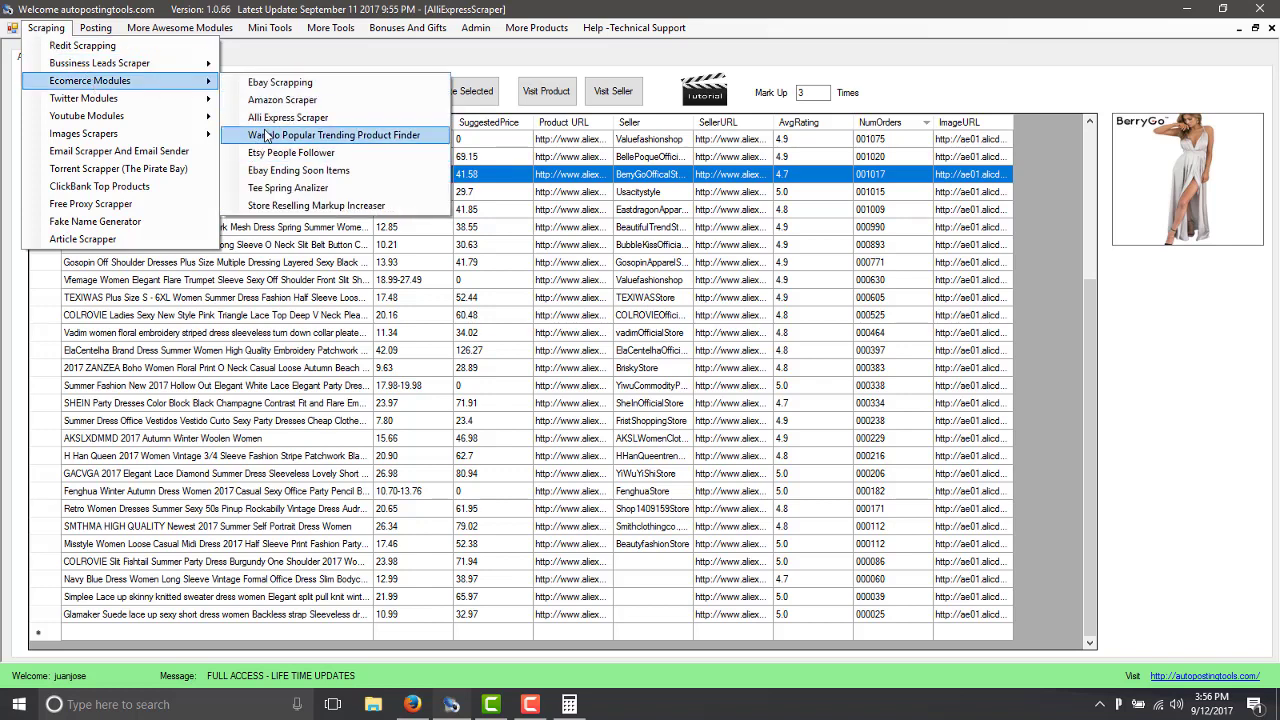
# Review the available posting modules, including the Craigslist posting options, and return to the Vadim striped dress in the results
pyautogui.click(112, 29)
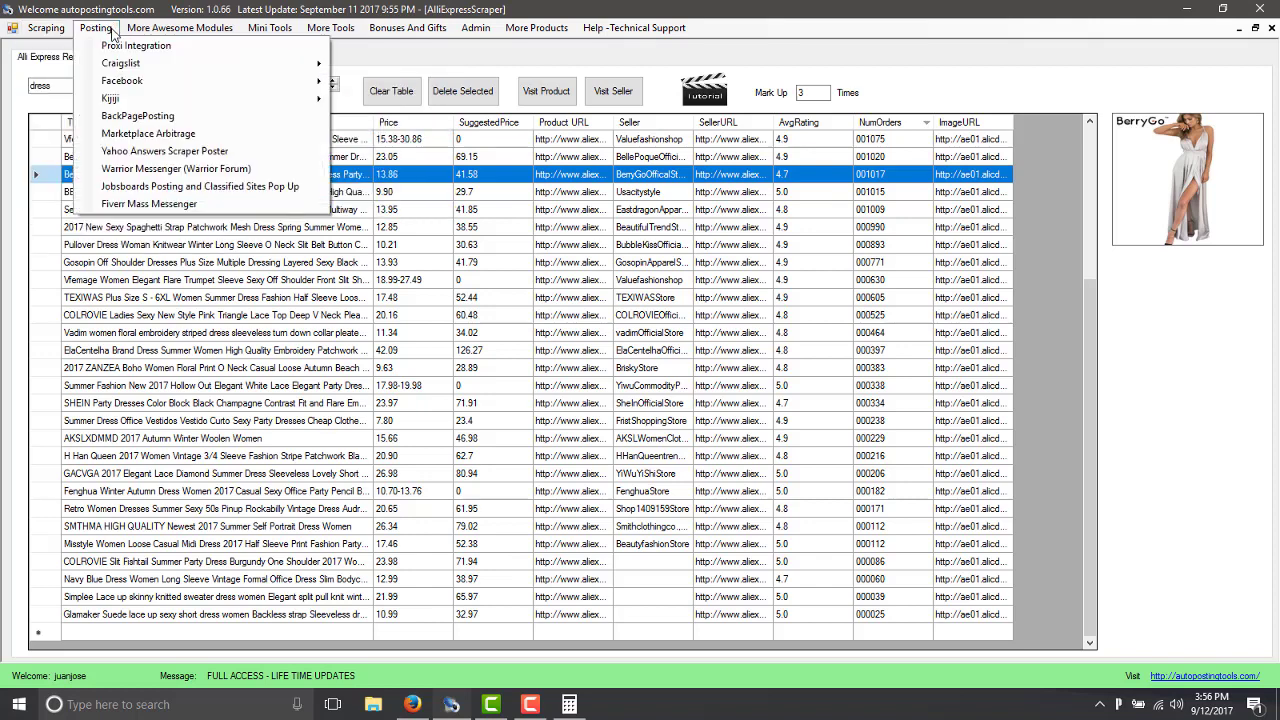
pyautogui.moveTo(125, 67)
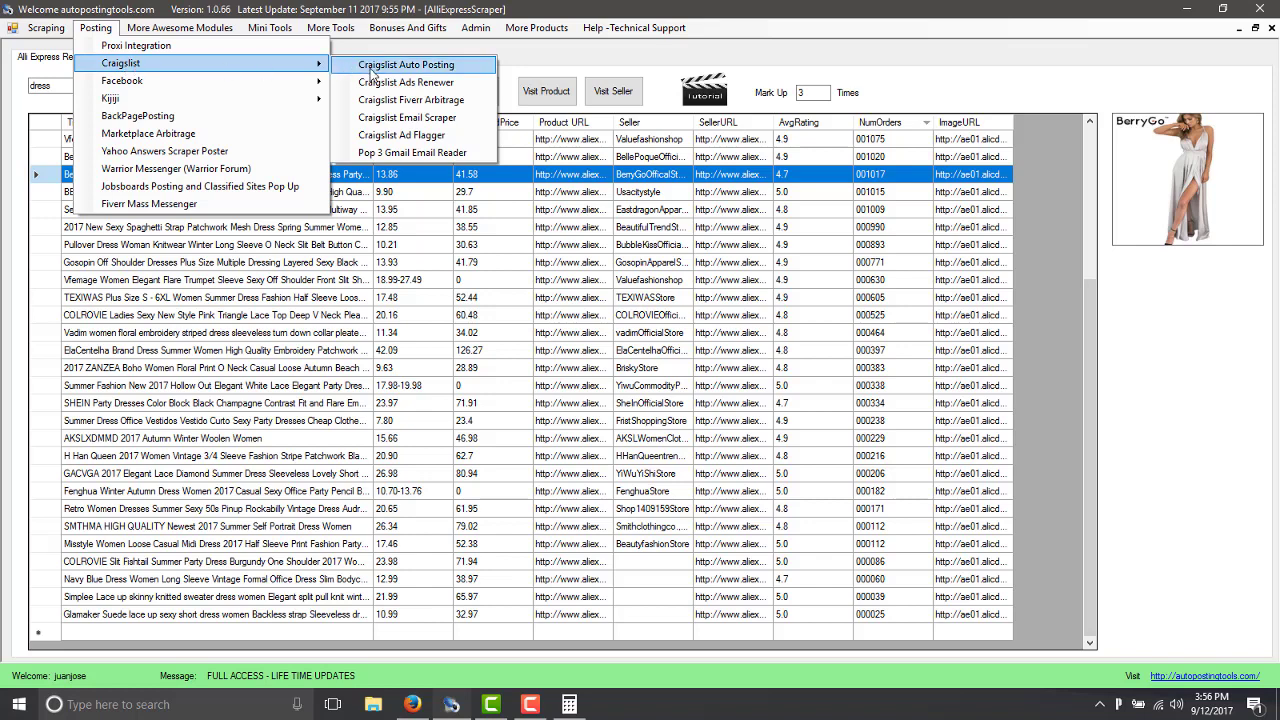
pyautogui.moveTo(243, 86)
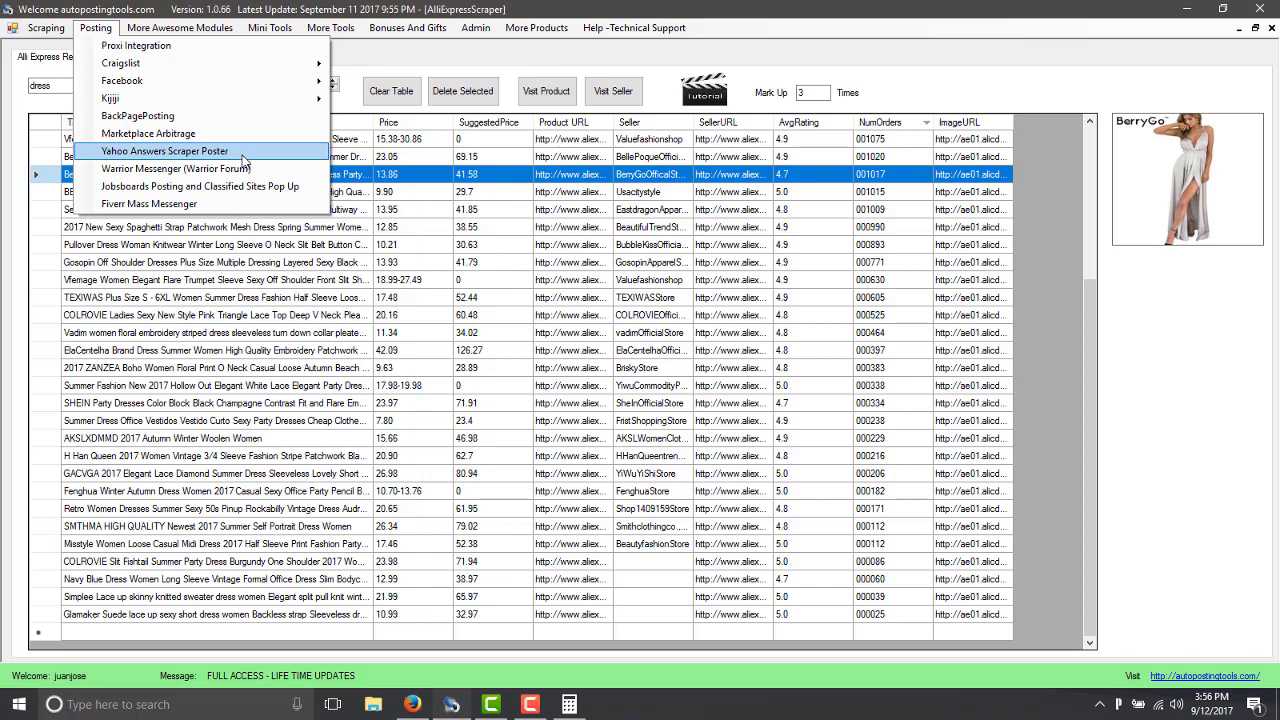
pyautogui.click(397, 340)
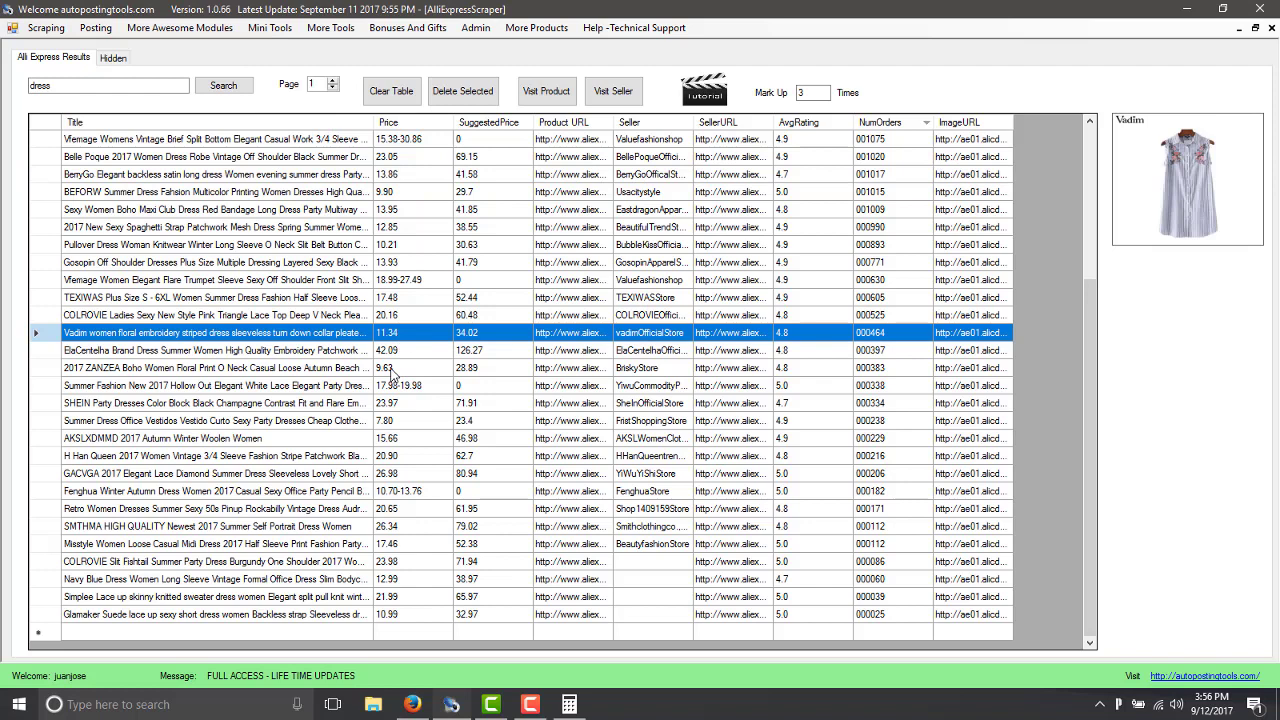
# Look through the modules offered under More Awesome Modules and Mini Tools
pyautogui.click(112, 30)
pyautogui.moveTo(160, 32)
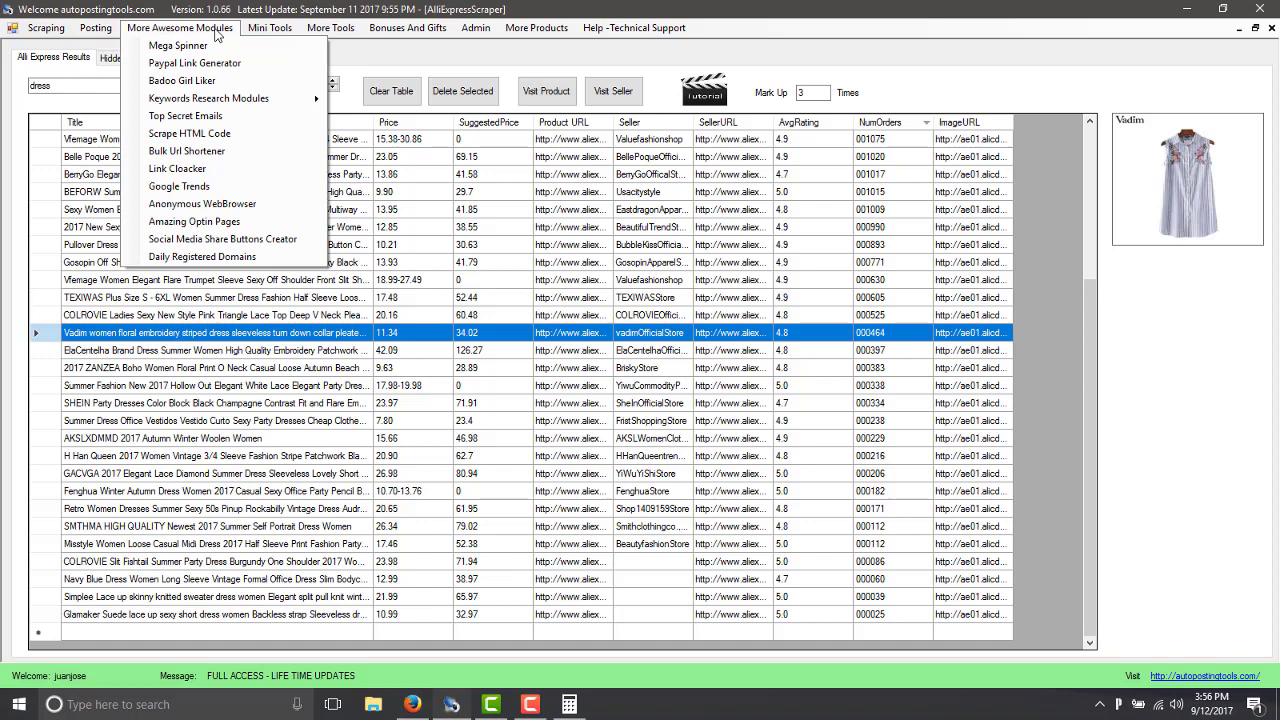
pyautogui.moveTo(249, 35)
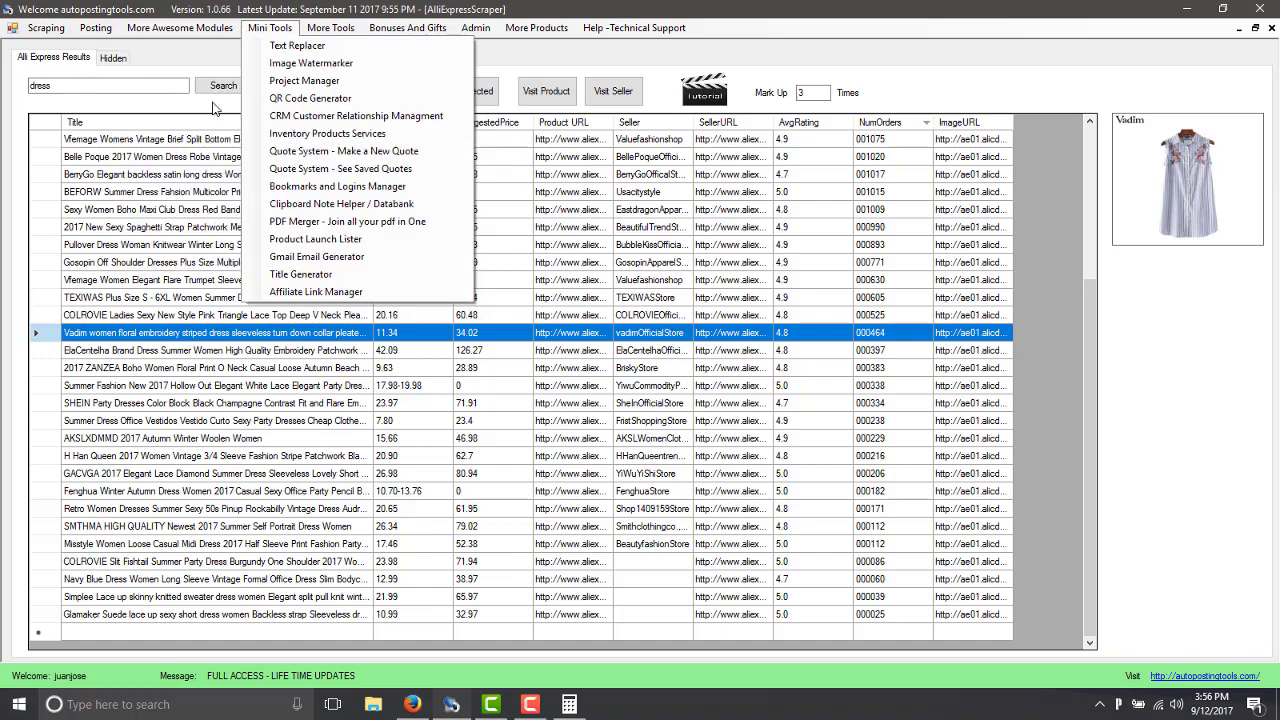
# Look at the Pullover knitwear, Vadim floral embroidery and ElaCentelha embroidery patchwork dresses in the Alli Express results
pyautogui.click(230, 248)
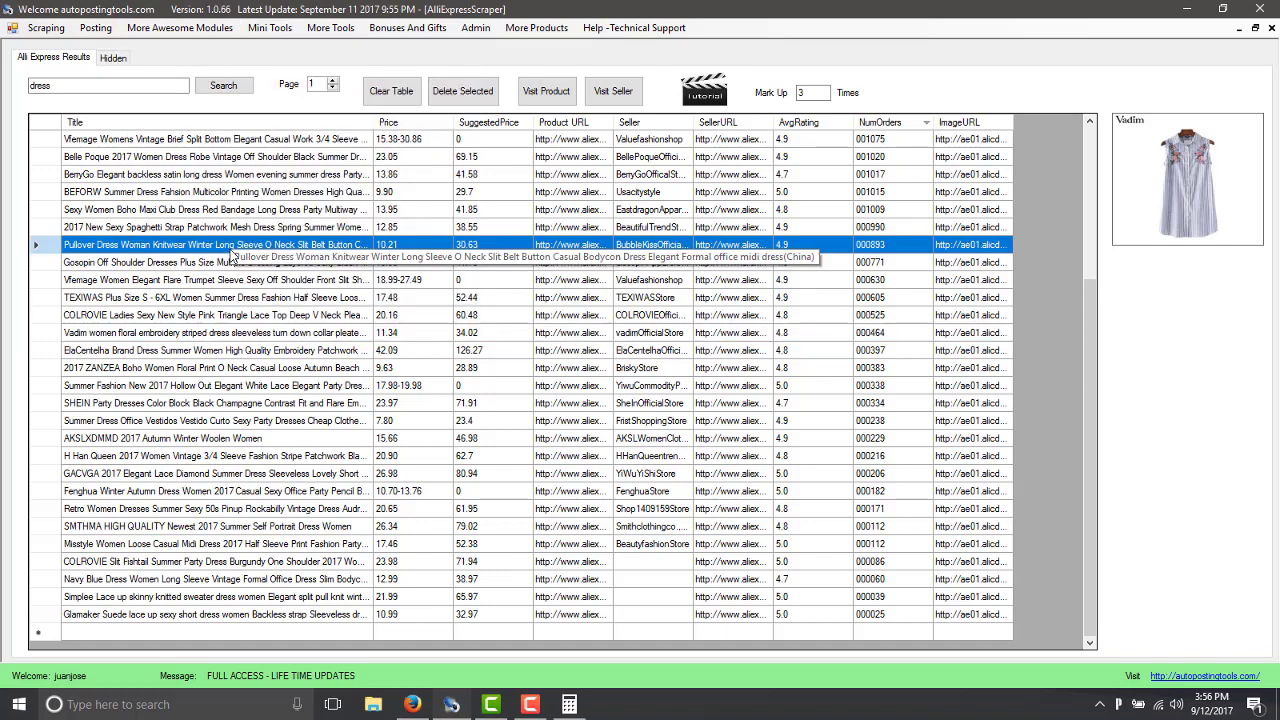
pyautogui.click(400, 339)
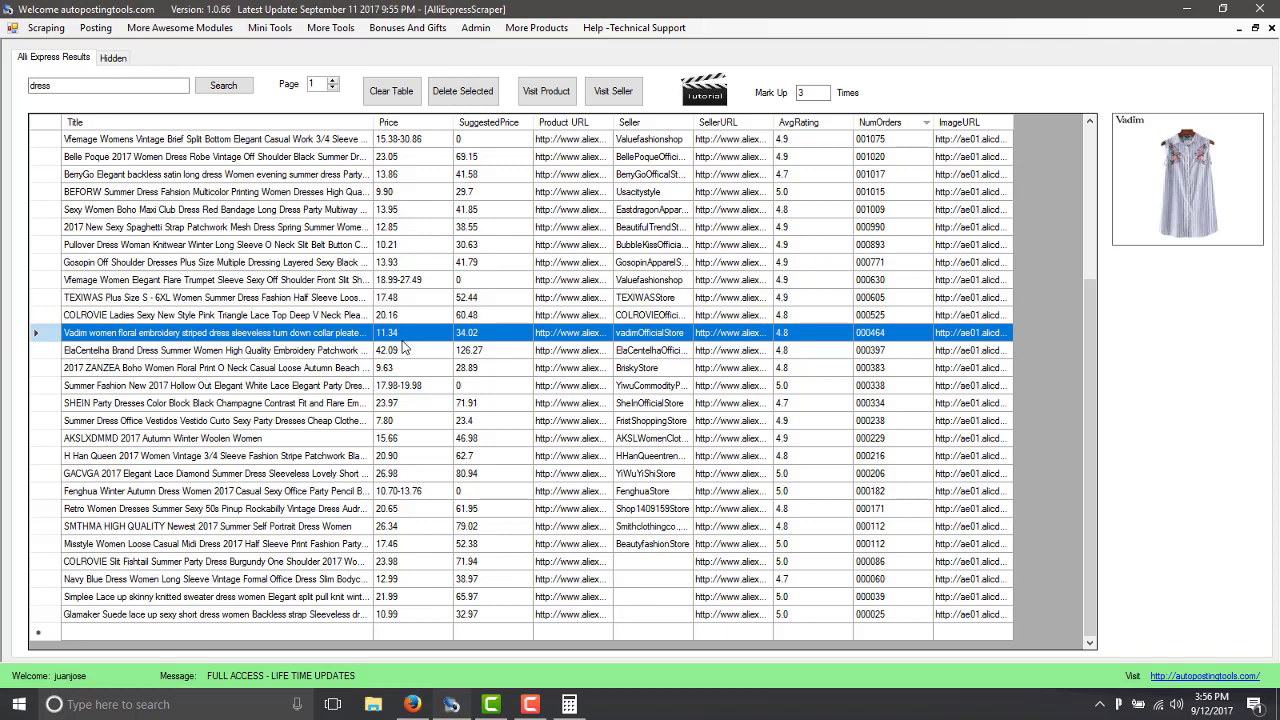
pyautogui.click(404, 354)
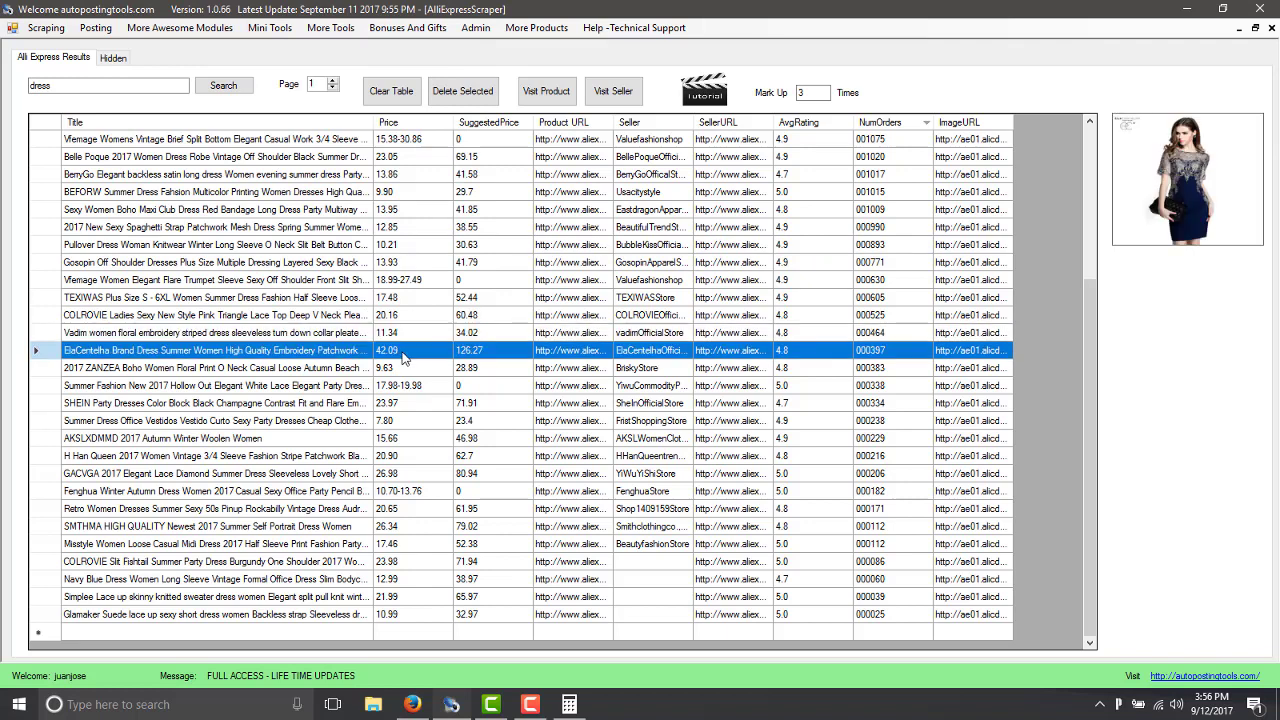